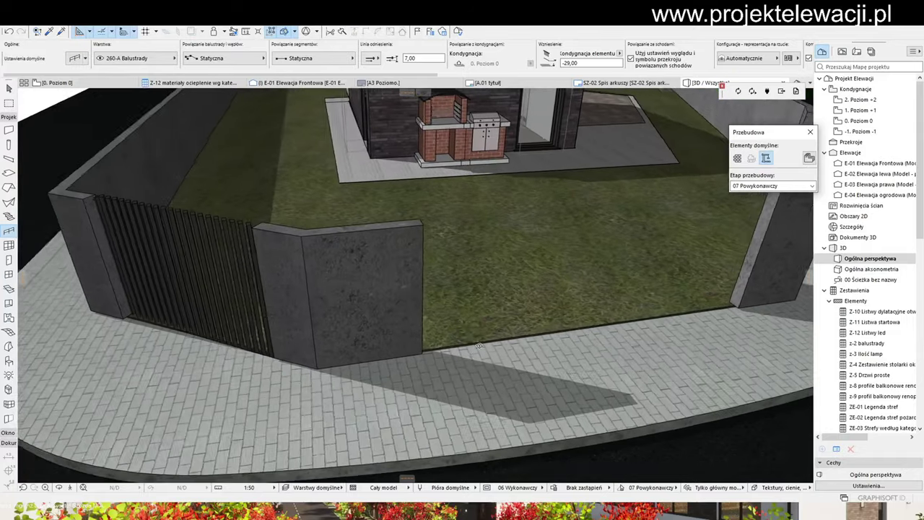
Draw a railing across the fence gap from the wall corner to the pillar
left_click(322, 346)
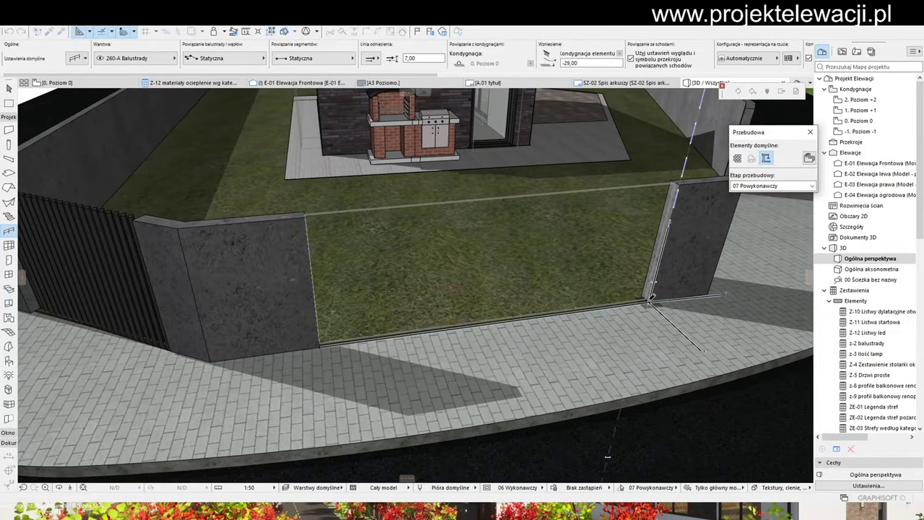
key("Escape")
scroll(649, 296, "down", 5)
middle_click_drag(650, 296, 397, 361, "shift")
left_click(401, 349)
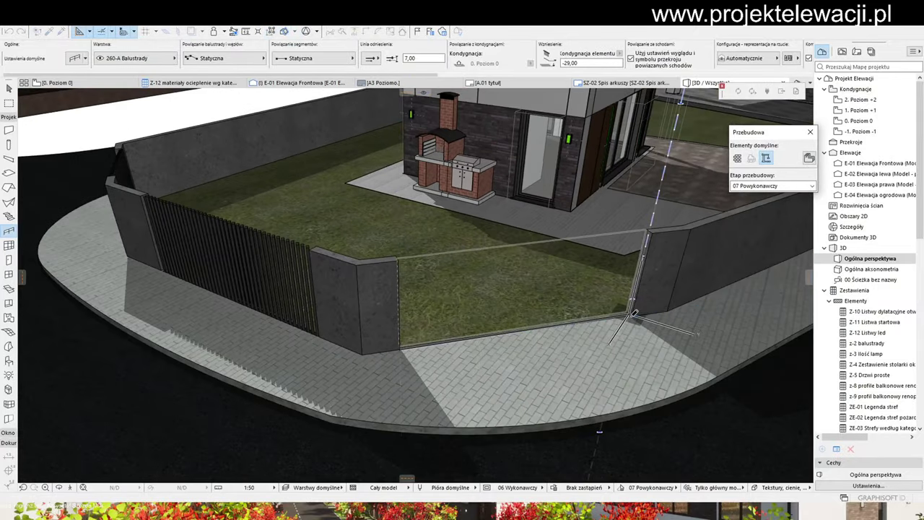
double_click(633, 315)
scroll(526, 251, "down", 3)
middle_click_drag(526, 252, 140, 285, "shift")
scroll(241, 346, "up", 4)
scroll(240, 346, "down", 3)
scroll(344, 312, "up", 2)
scroll(344, 312, "down", 2)
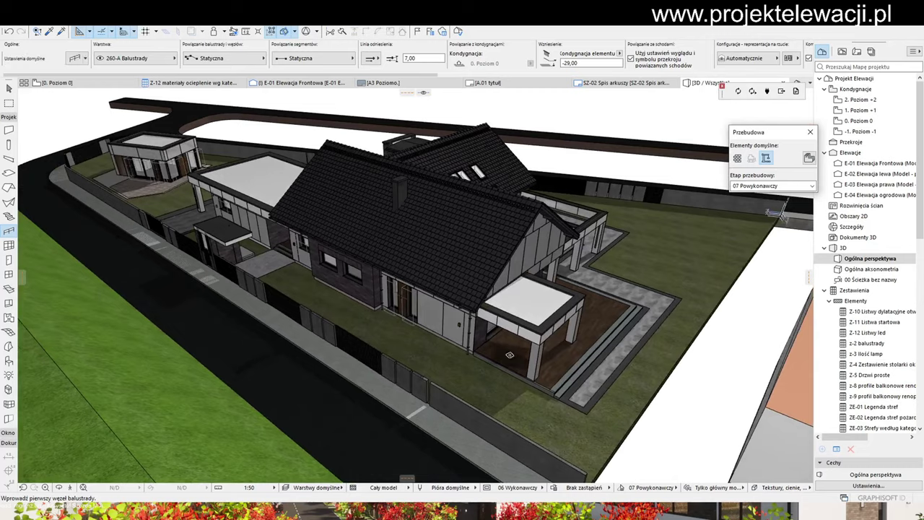
scroll(509, 355, "down", 2)
middle_click_drag(509, 355, 375, 326, "shift")
scroll(473, 330, "up", 2)
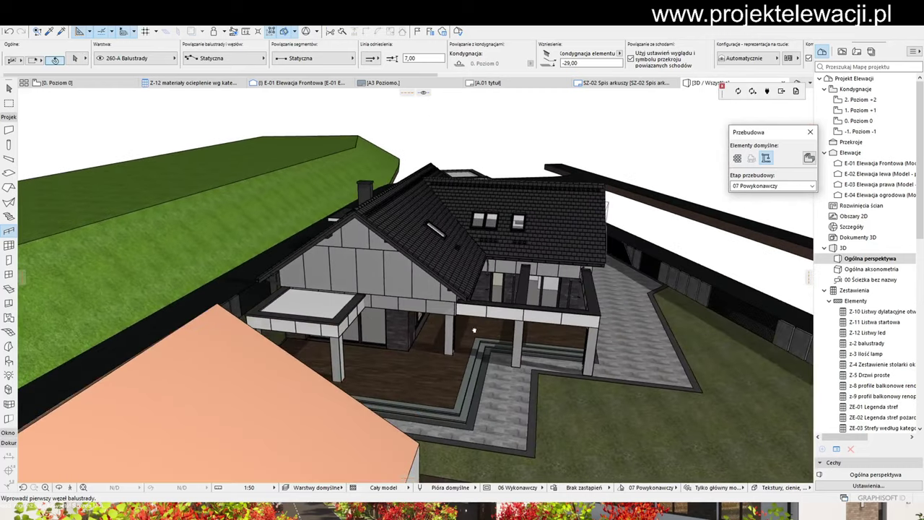
middle_click_drag(474, 331, 391, 312, "shift")
scroll(391, 312, "up", 4)
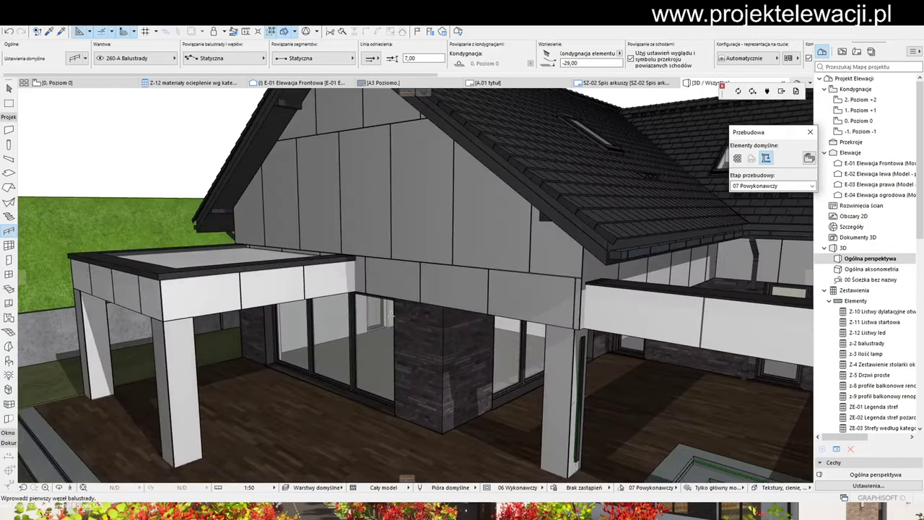
left_click(440, 217)
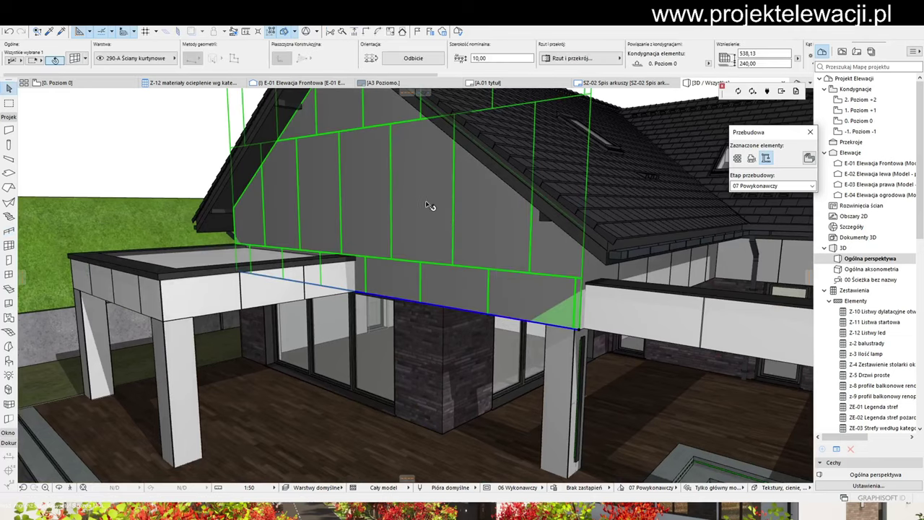
scroll(428, 206, "down", 2)
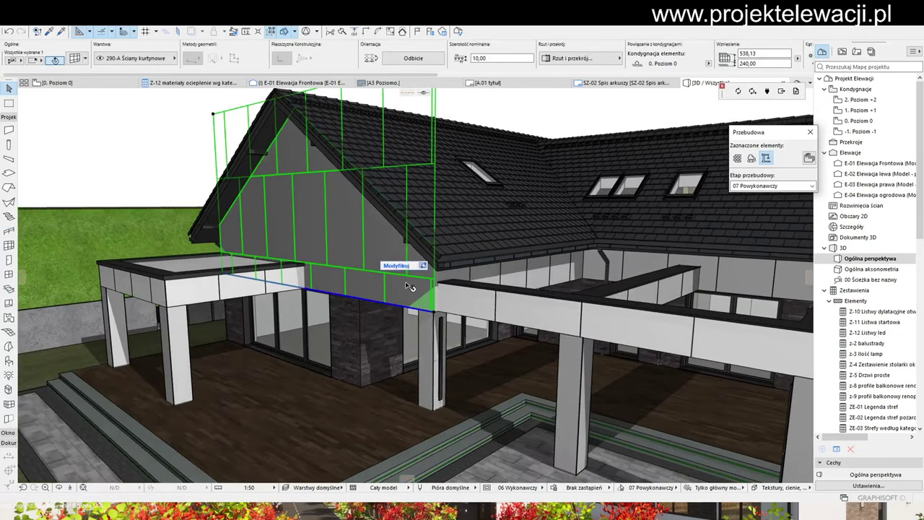
middle_click_drag(354, 208, 488, 307, "shift")
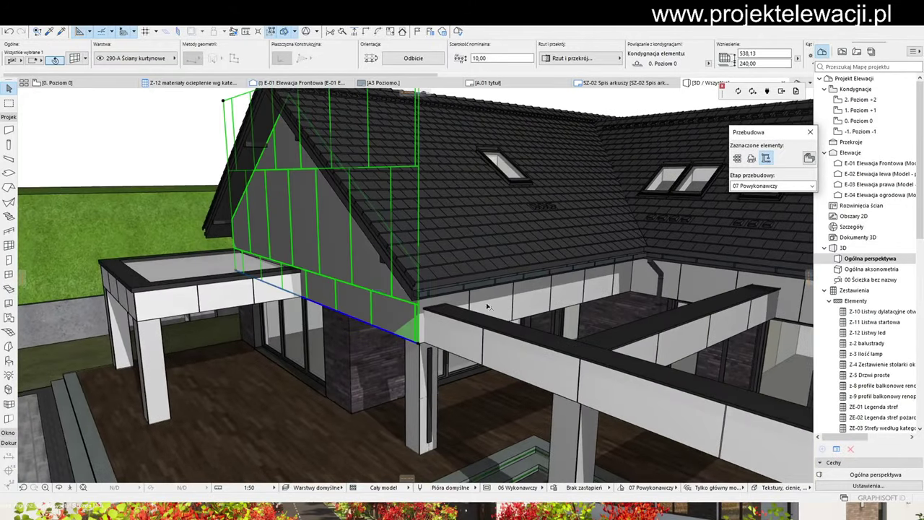
left_click(399, 287)
left_click(338, 255)
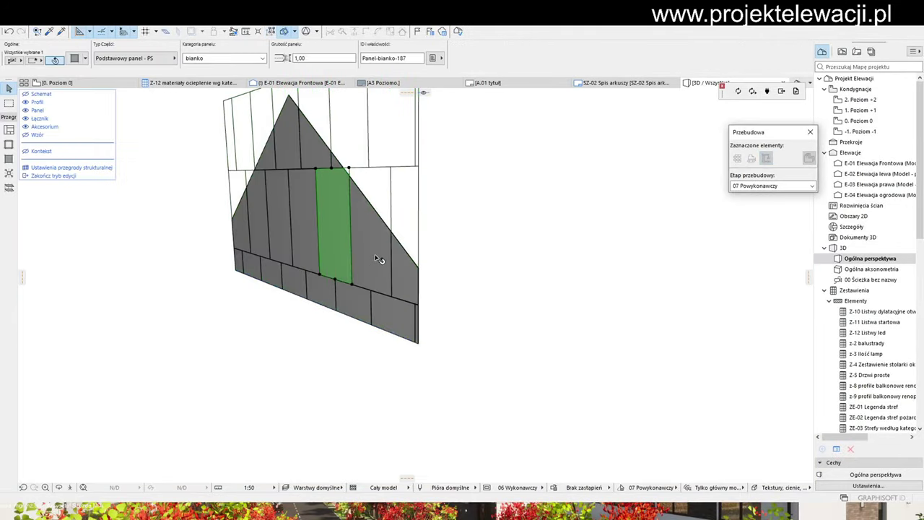
left_click(383, 266)
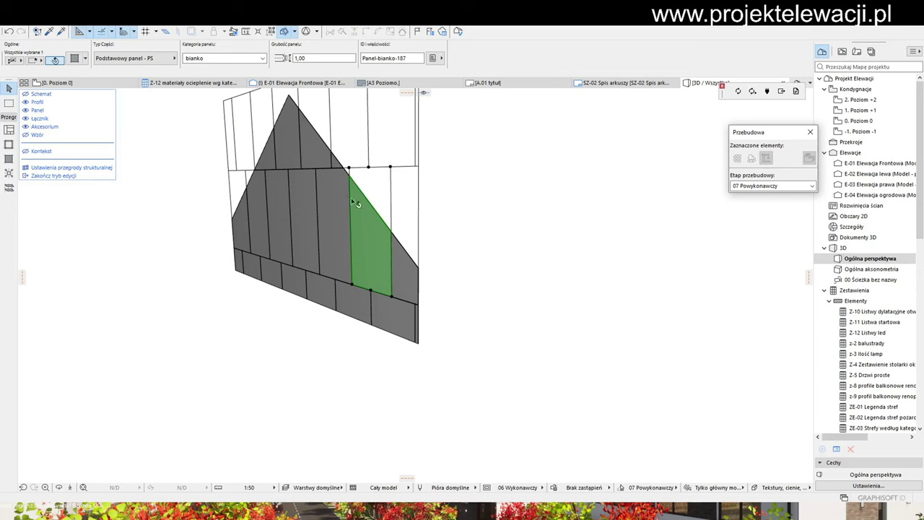
left_click(62, 178)
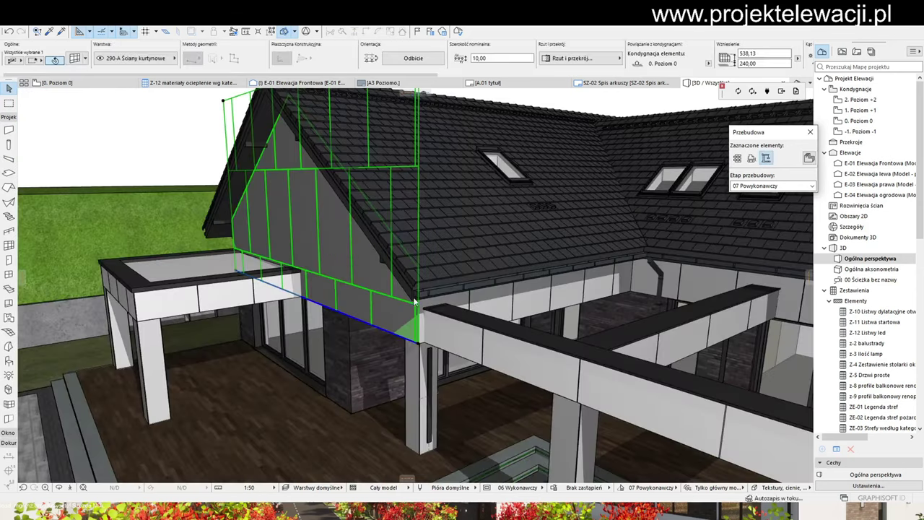
key("Escape")
middle_click_drag(498, 321, 479, 263, "shift")
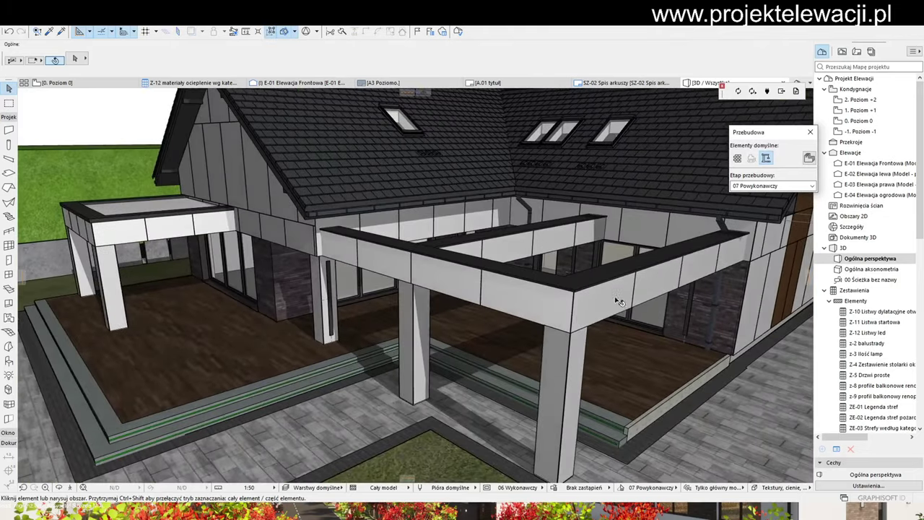
middle_click_drag(620, 302, 599, 323, "shift")
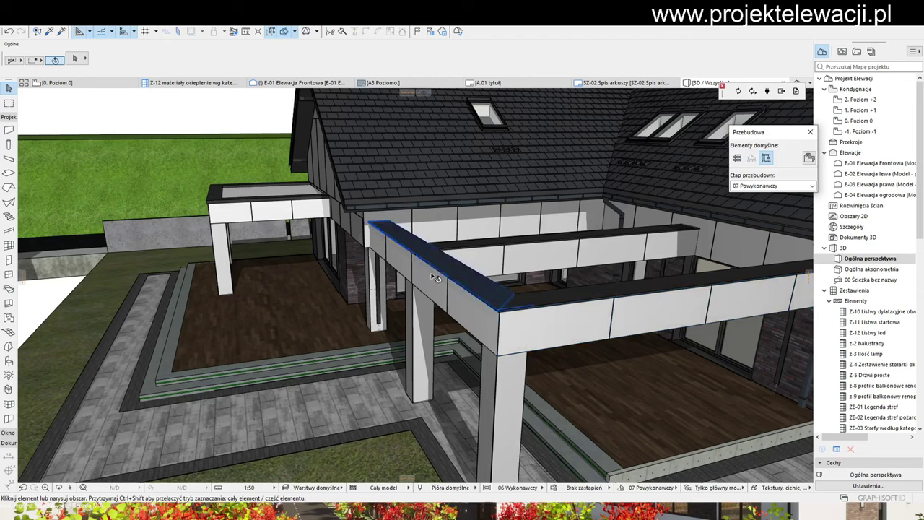
middle_click_drag(436, 278, 531, 295, "shift")
middle_click_drag(390, 241, 359, 192, "shift")
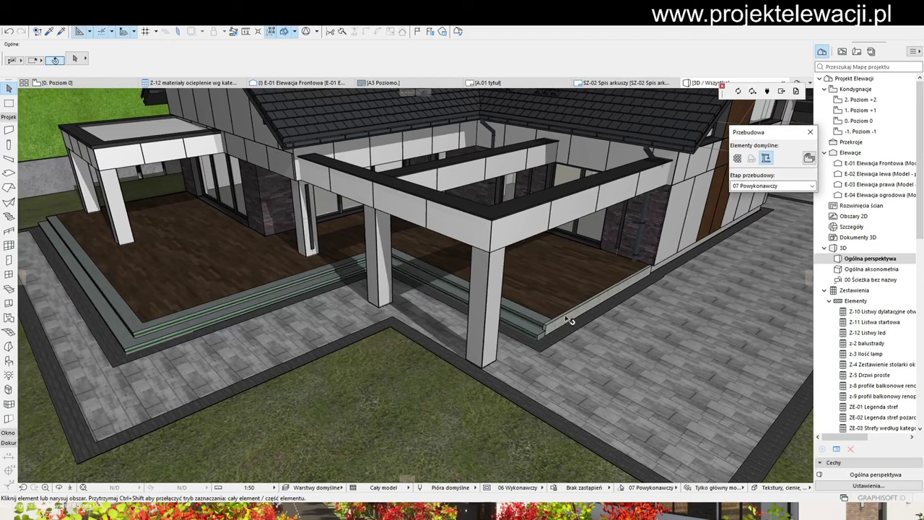
scroll(569, 319, "up", 5)
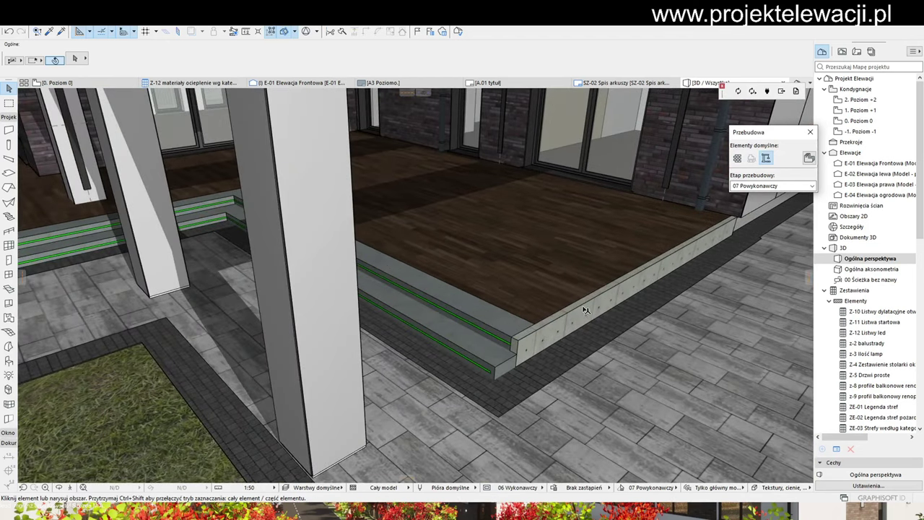
middle_click_drag(585, 310, 567, 217, "shift")
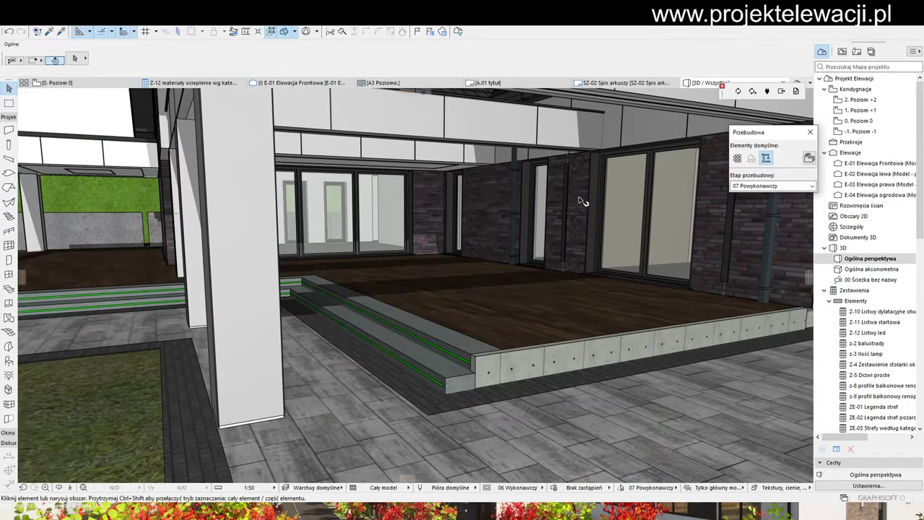
scroll(448, 381, "up", 5)
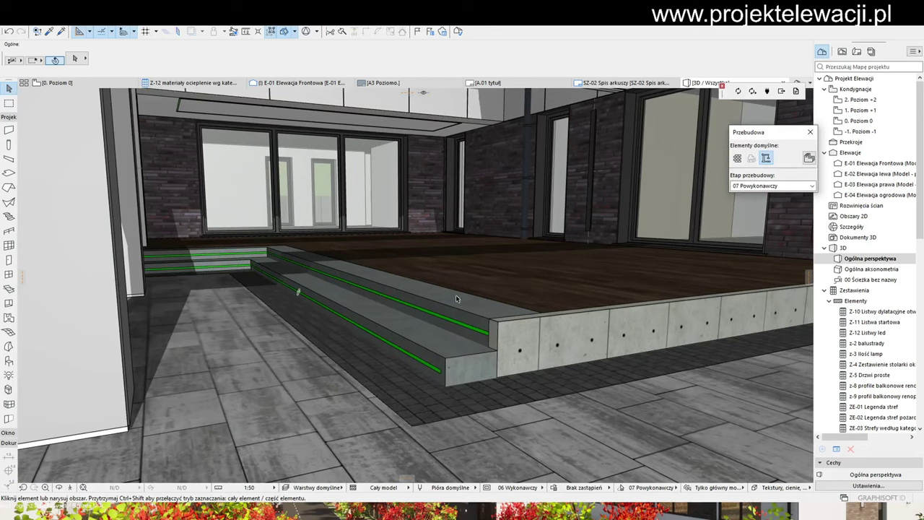
scroll(456, 295, "down", 10)
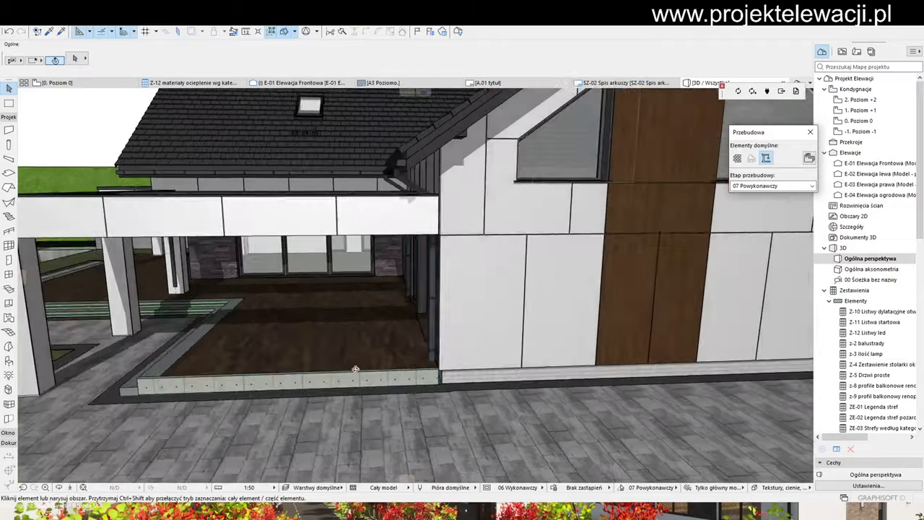
scroll(355, 369, "down", 8)
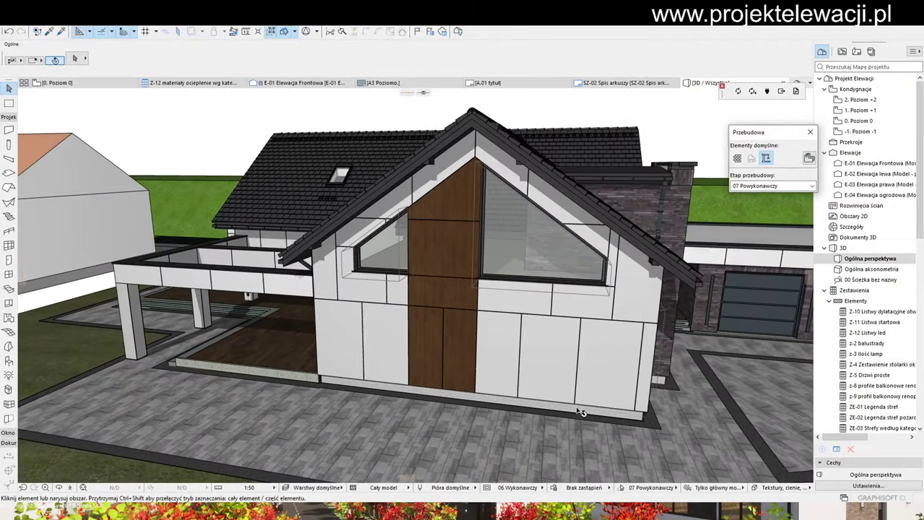
middle_click_drag(521, 379, 469, 367)
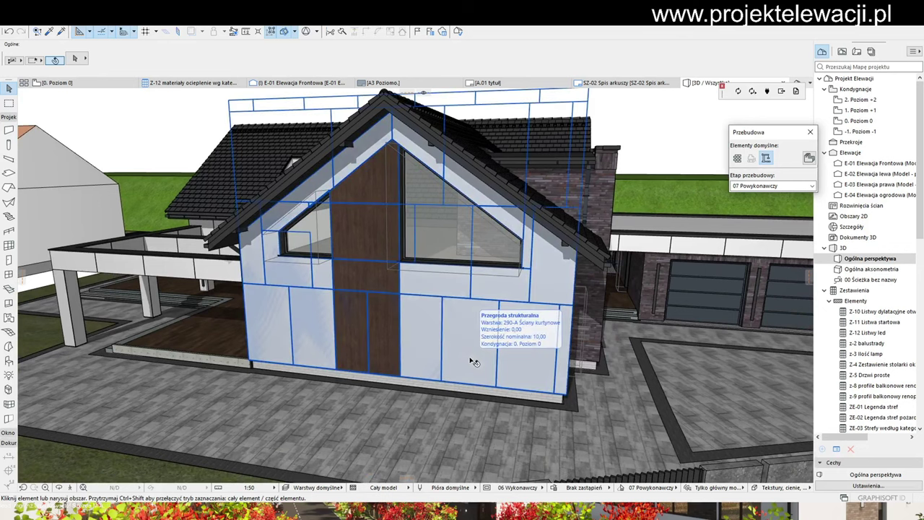
scroll(197, 371, "up", 3)
scroll(197, 371, "up", 5)
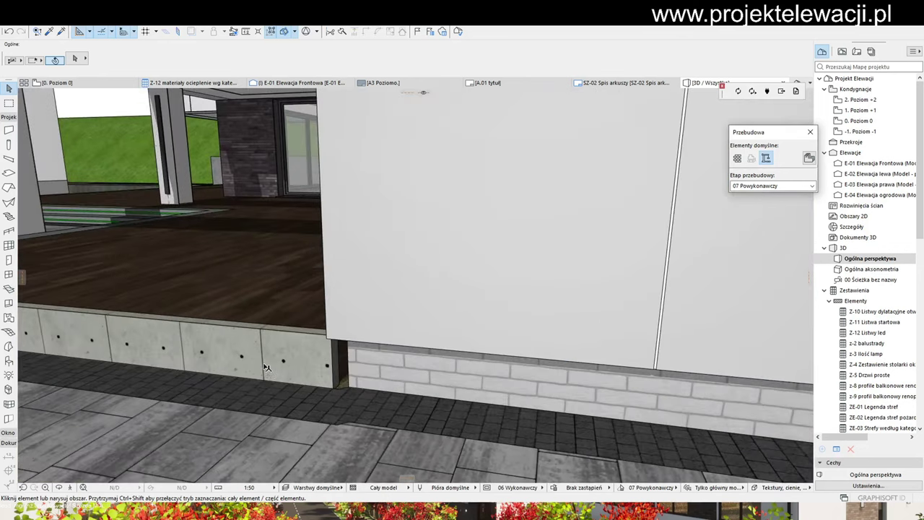
left_click(328, 338)
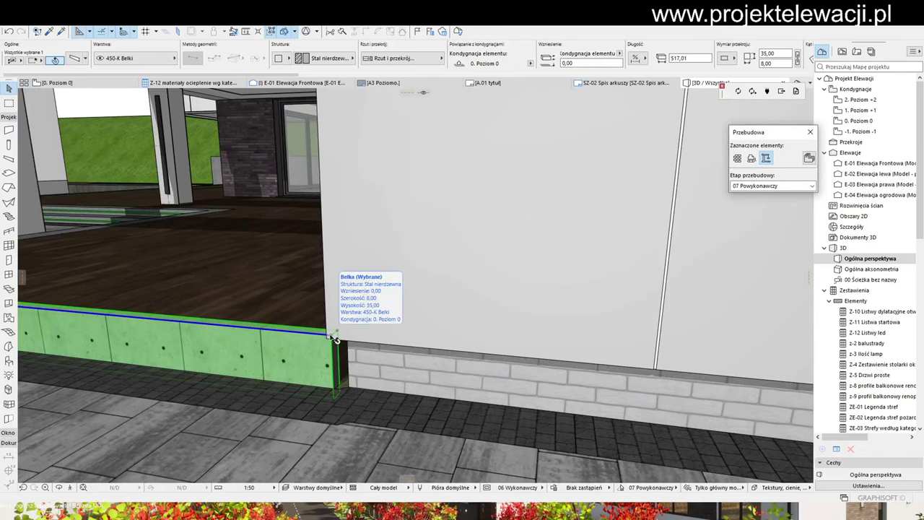
left_click(334, 337)
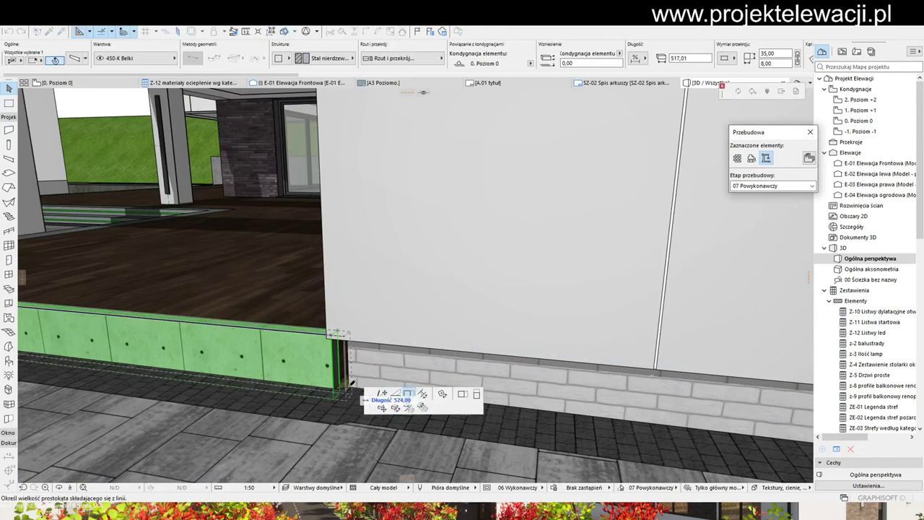
scroll(356, 349, "down", 3)
key("Escape")
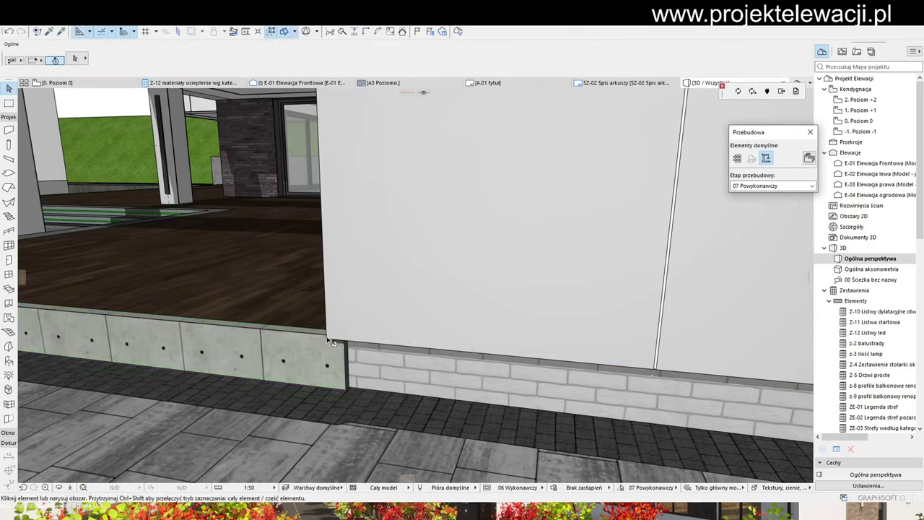
scroll(308, 327, "down", 5)
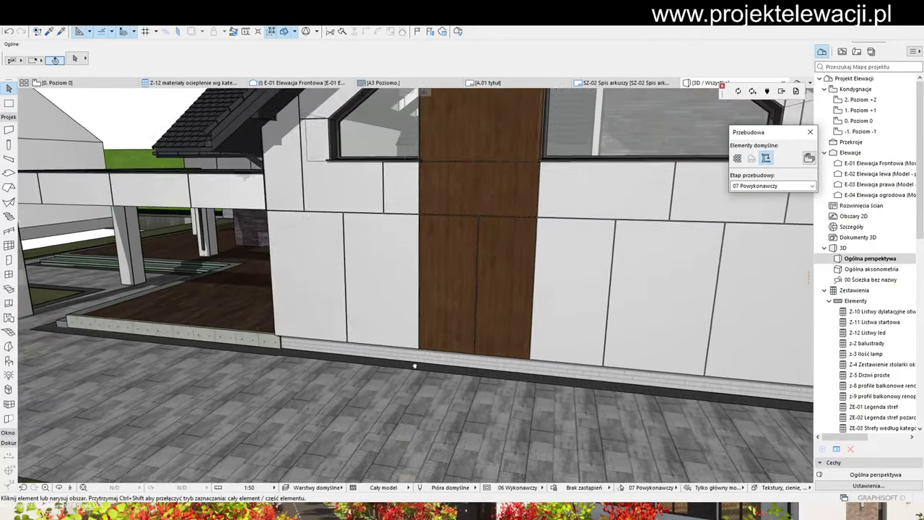
Orbit and pan from the garages round to the slatted fence by the side wall, selecting the adjacent slab
scroll(570, 376, "up", 3)
middle_click_drag(570, 375, 242, 387, "shift")
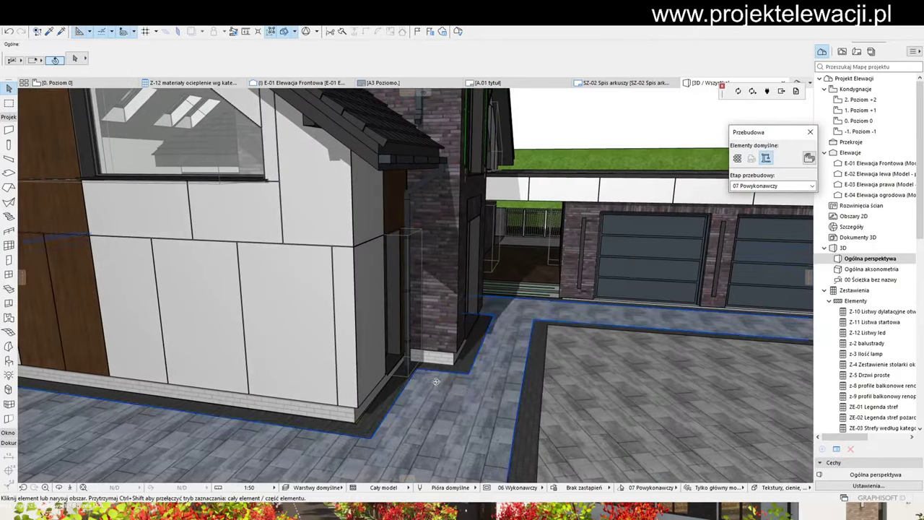
scroll(436, 381, "down", 3)
middle_click_drag(434, 351, 351, 382, "shift")
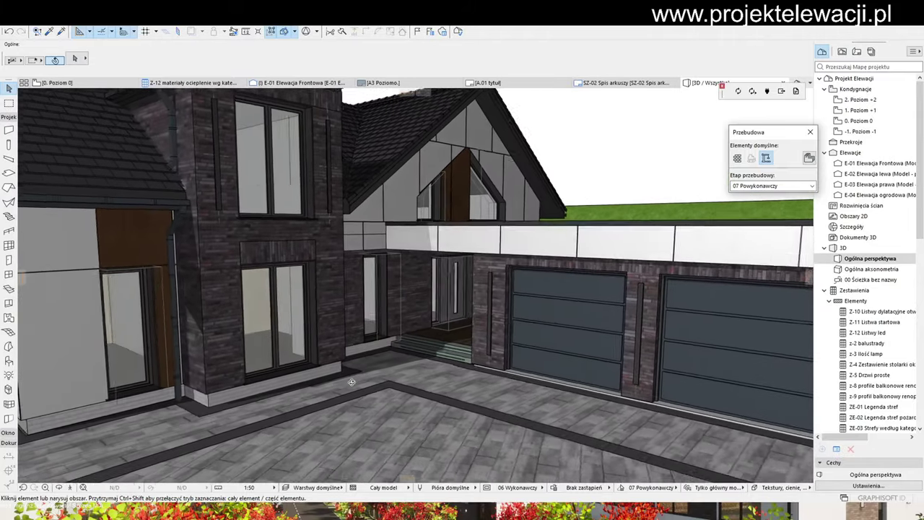
scroll(351, 382, "up", 5)
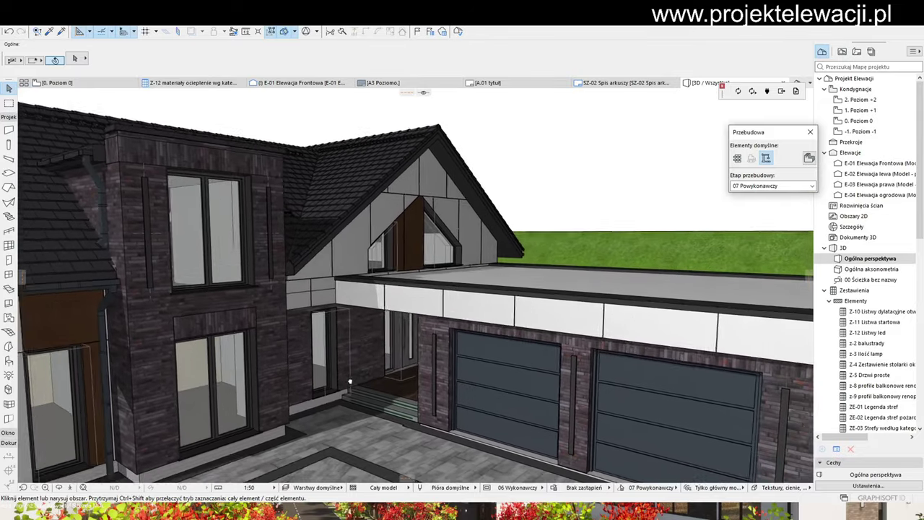
middle_click_drag(350, 382, 322, 350, "shift")
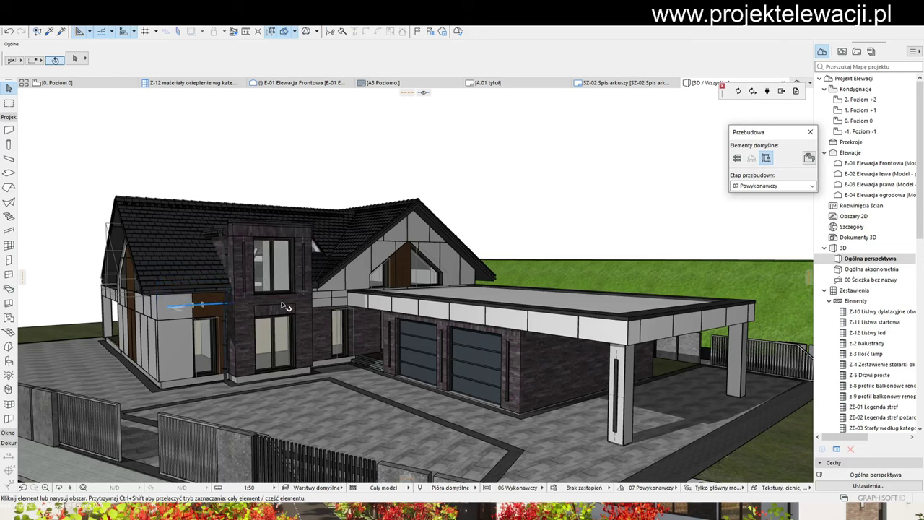
middle_click_drag(335, 339, 80, 273)
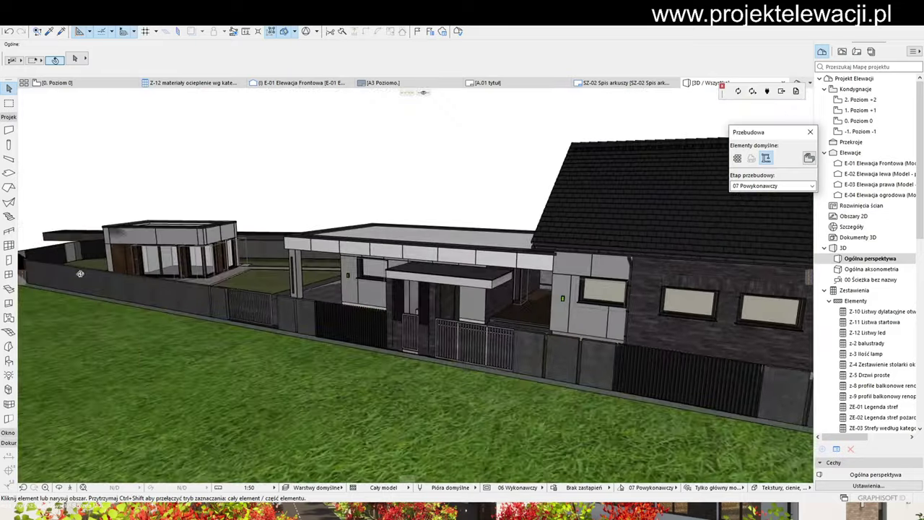
scroll(358, 325, "up", 10)
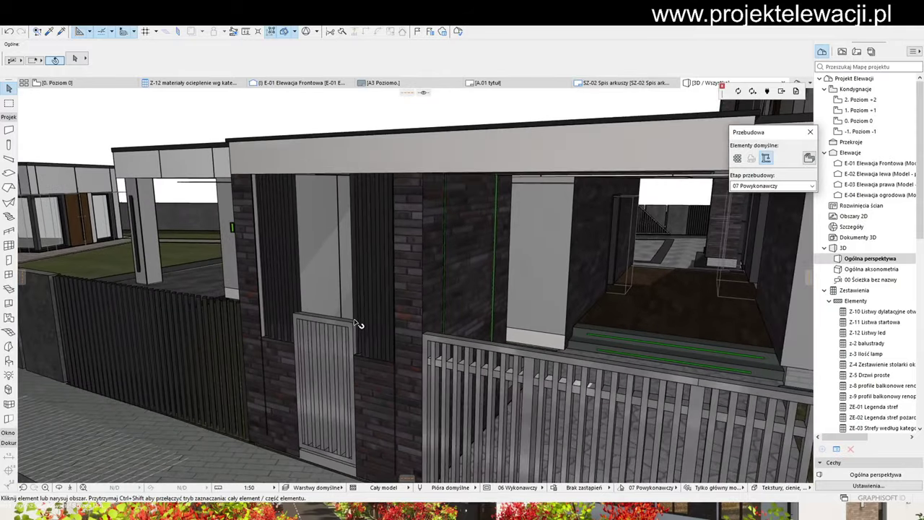
scroll(357, 325, "down", 5)
middle_click_drag(355, 324, 306, 289, "shift")
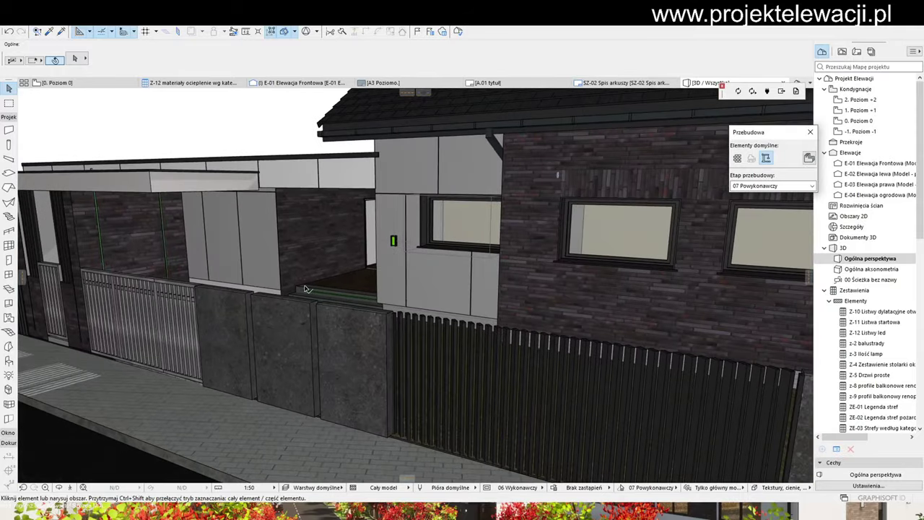
left_click(414, 365)
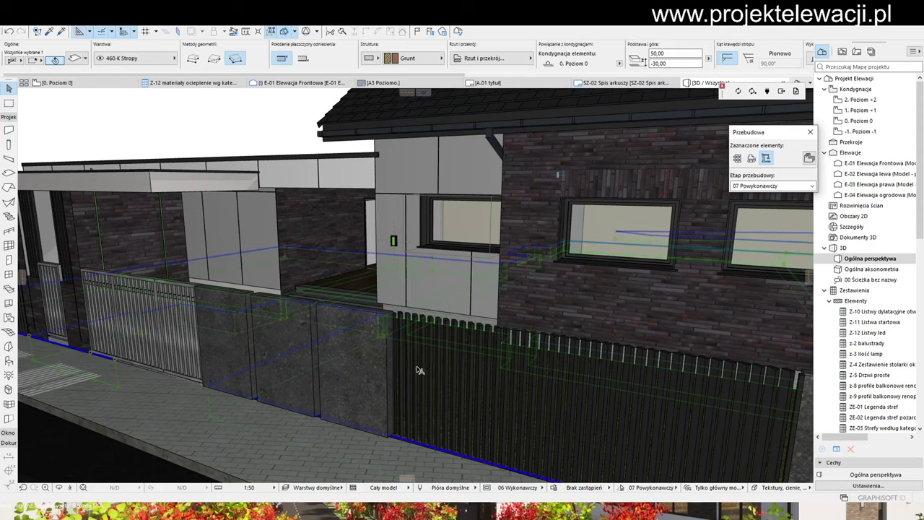
Change the fence railing's baluster rotation angle in Railing Settings, then fine-tune it for louvre-like slats
left_click(417, 369)
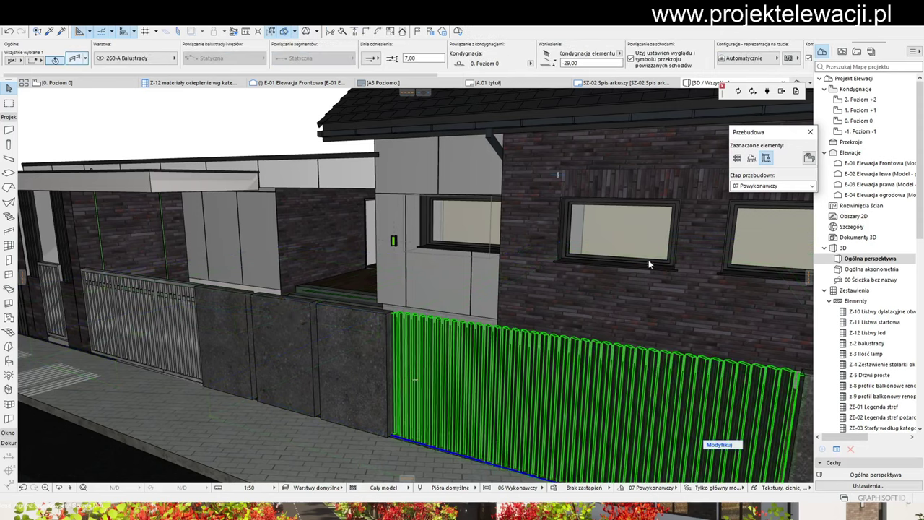
double_click(622, 331)
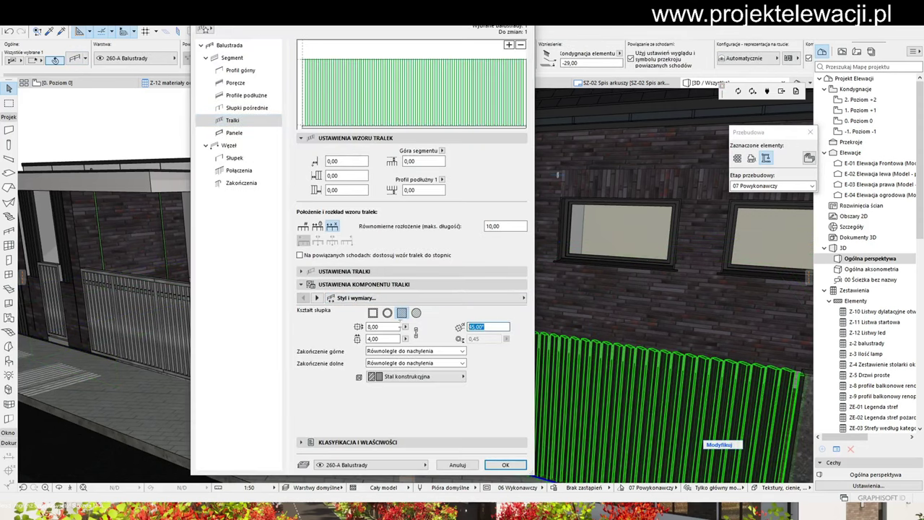
key("Return")
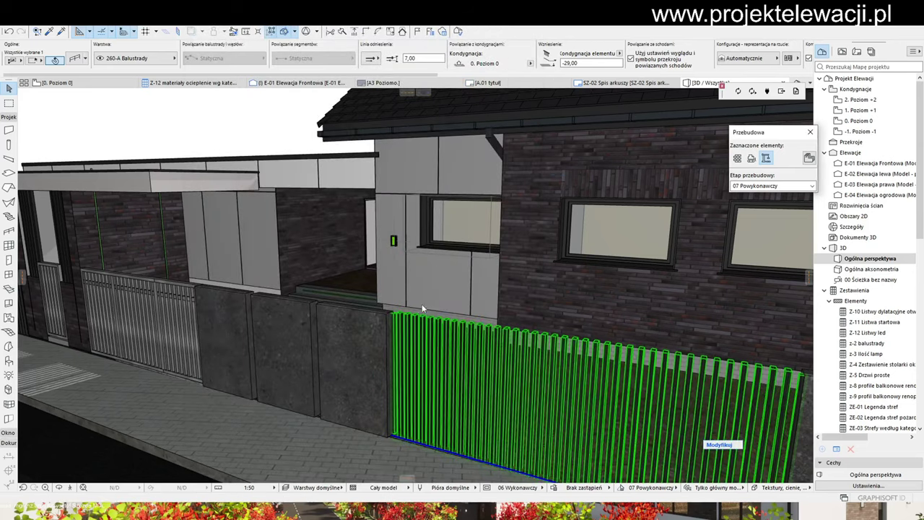
key("Escape")
middle_click_drag(422, 304, 482, 373, "shift")
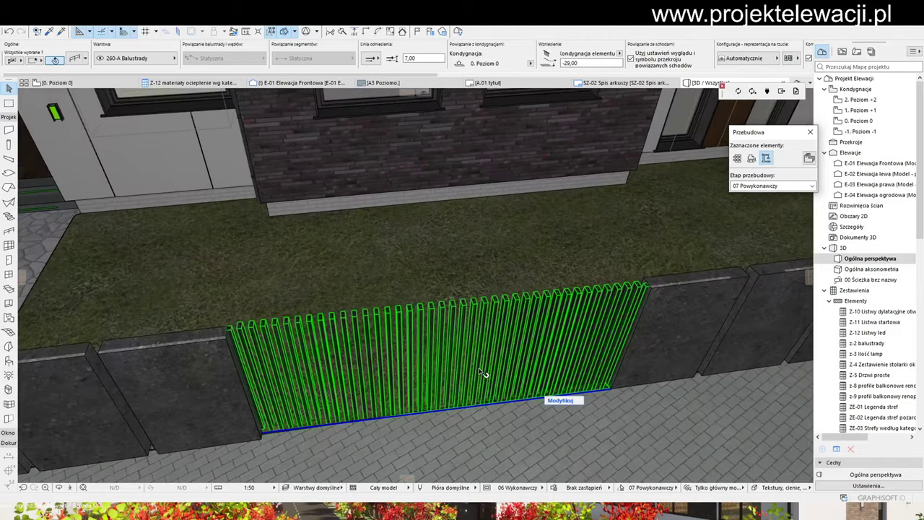
double_click(543, 283)
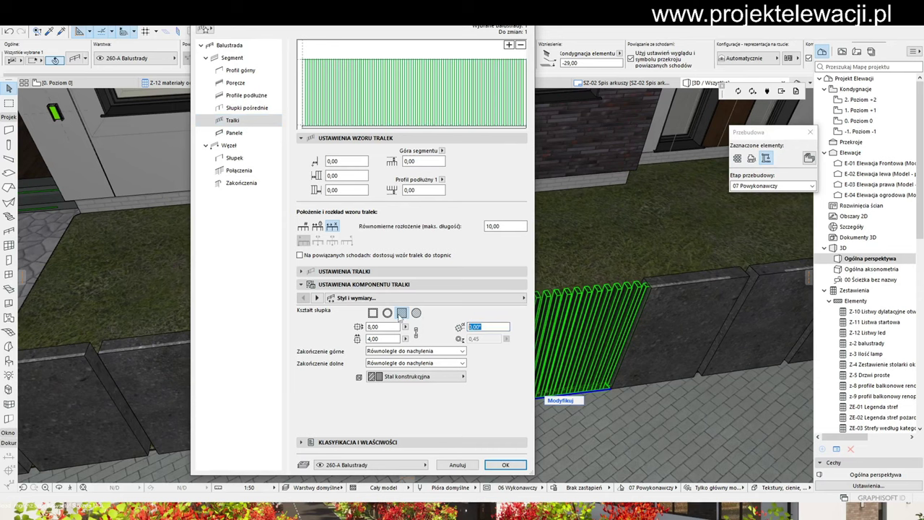
key("Return")
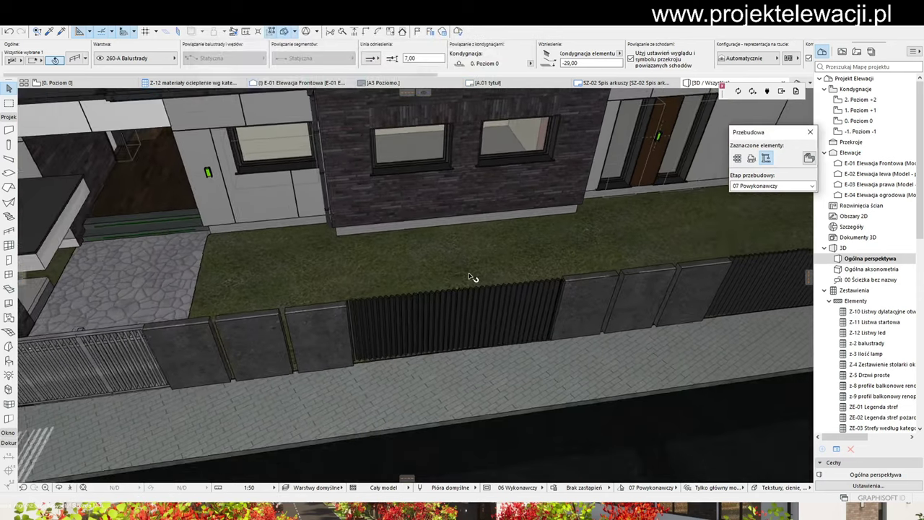
middle_click_drag(471, 277, 286, 305, "shift")
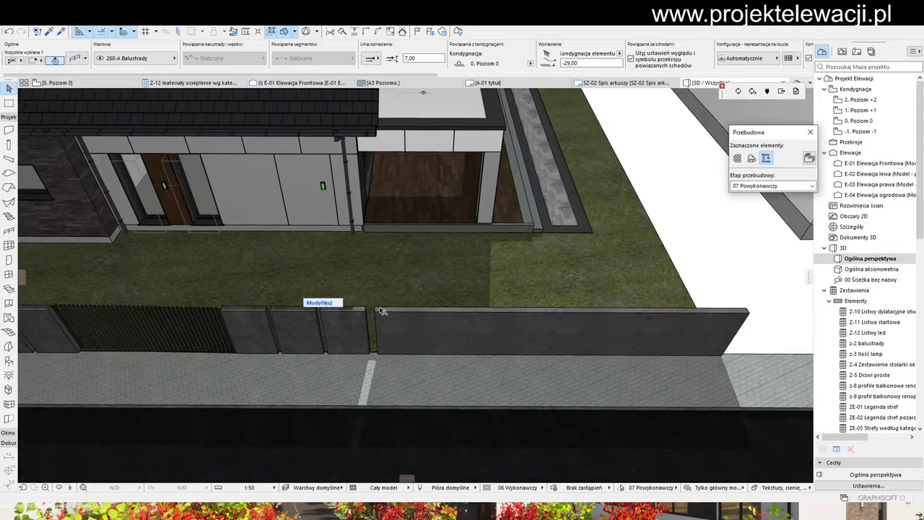
Select the long fence wall on the right and pick up its left end node
left_click(350, 351)
scroll(352, 352, "up", 5)
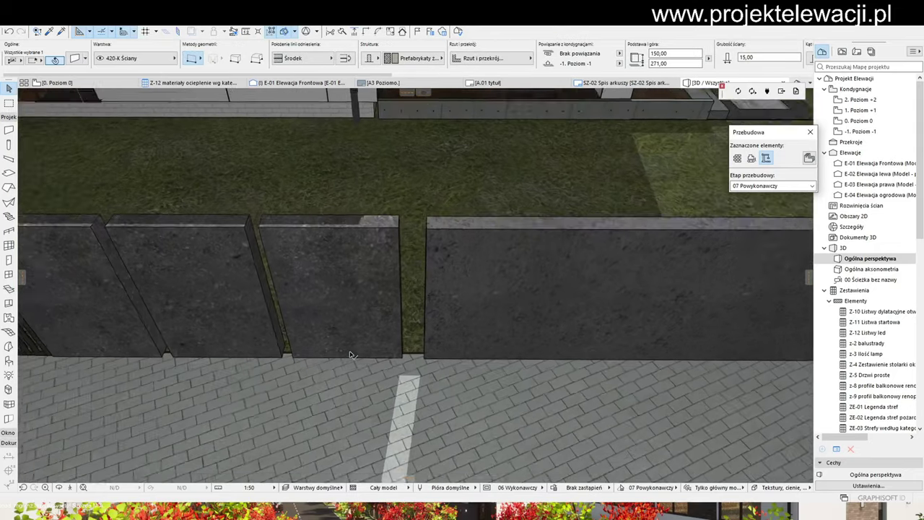
left_click(455, 350)
left_click(429, 356)
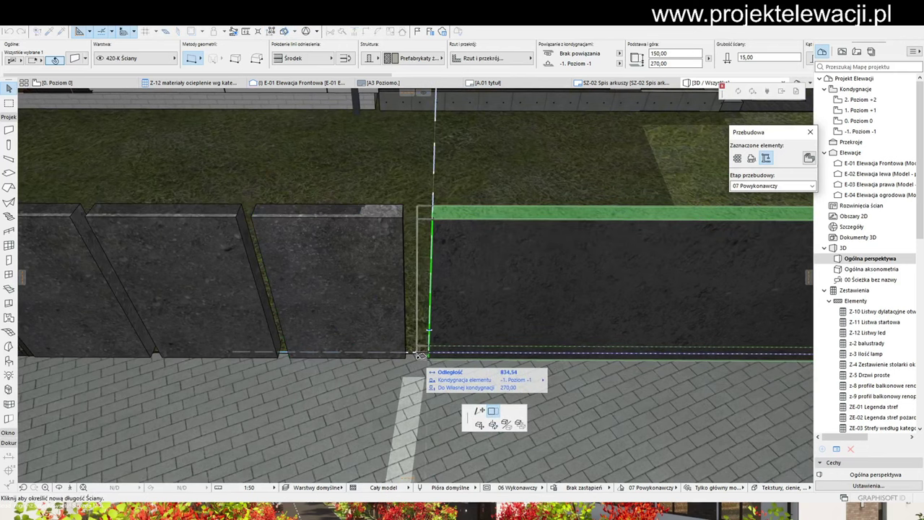
scroll(394, 345, "down", 5)
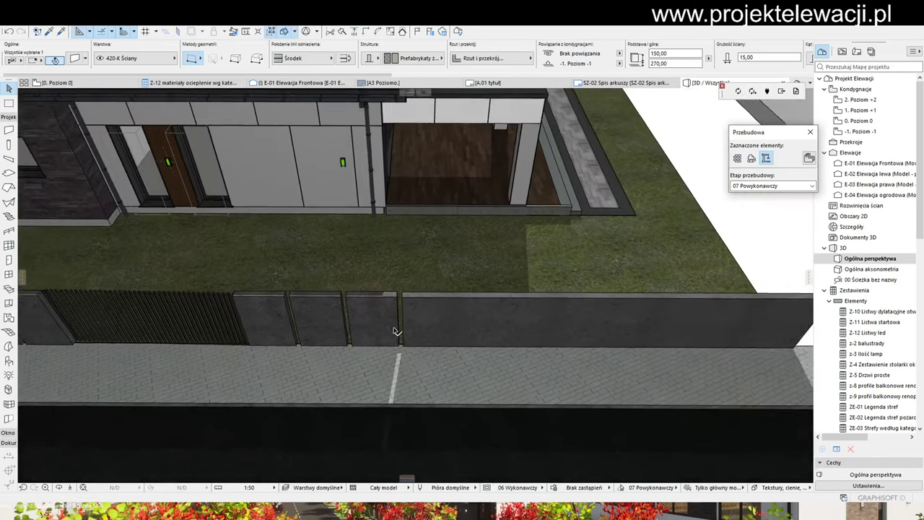
scroll(162, 388, "up", 5)
scroll(162, 388, "down", 5)
scroll(339, 391, "up", 3)
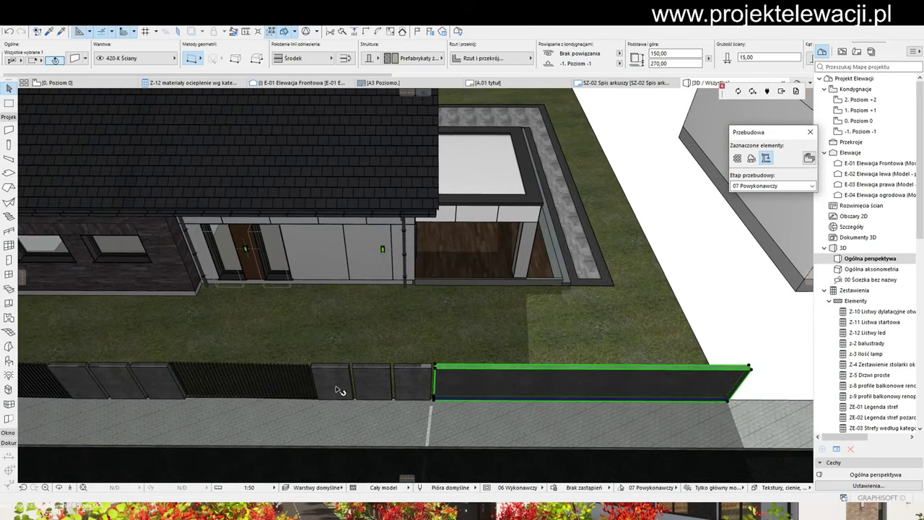
scroll(289, 383, "up", 2)
scroll(452, 385, "up", 5)
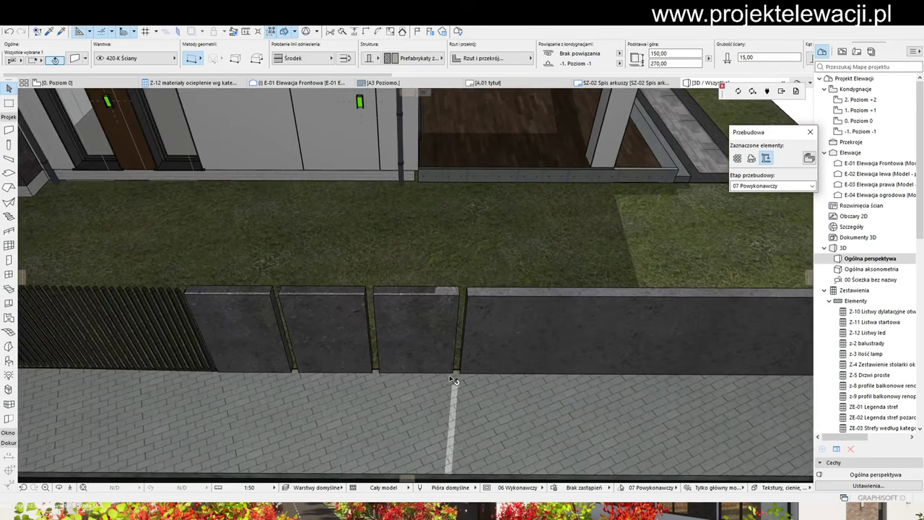
Stretch the wall's left end over to meet the short fence panels
left_click(459, 368)
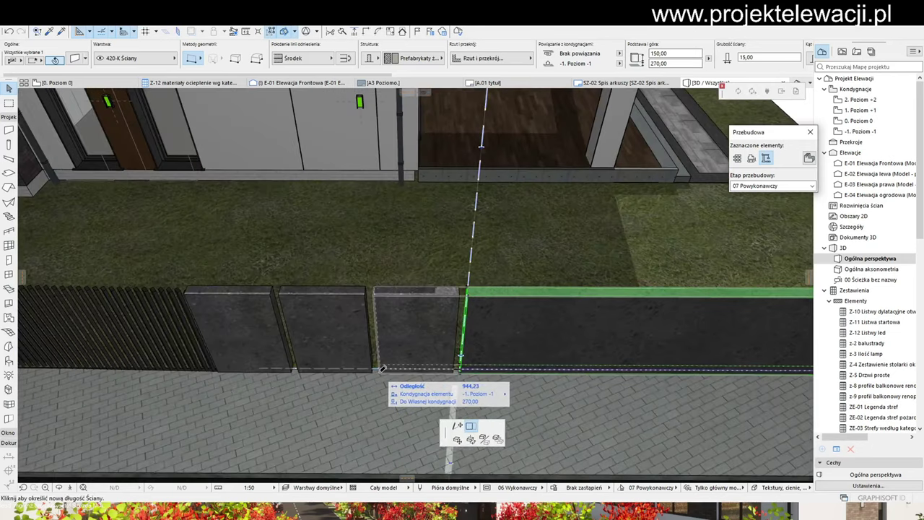
left_click(373, 369)
left_click(456, 297)
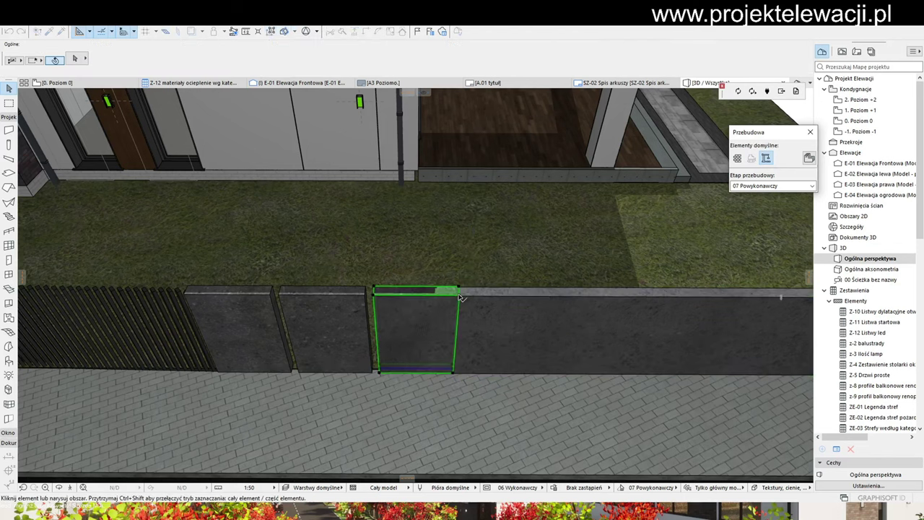
key("Escape")
scroll(405, 296, "down", 5)
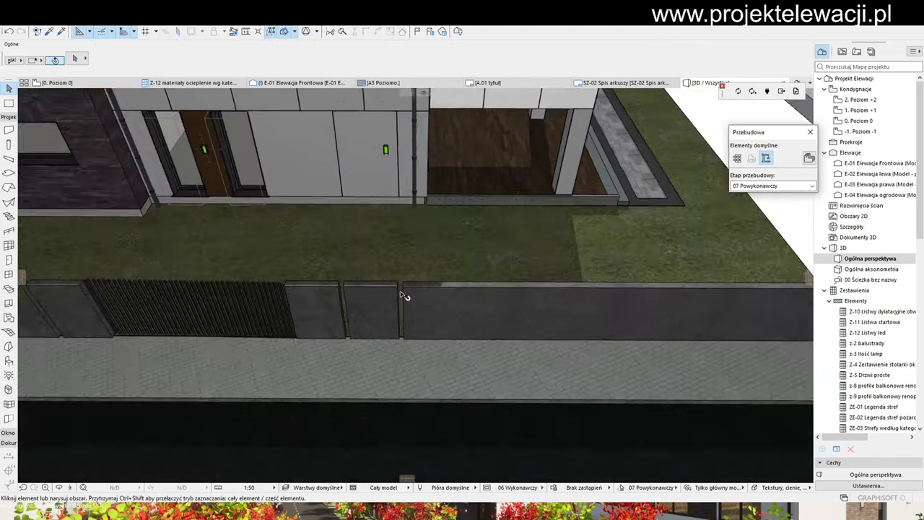
middle_click_drag(661, 312, 407, 327)
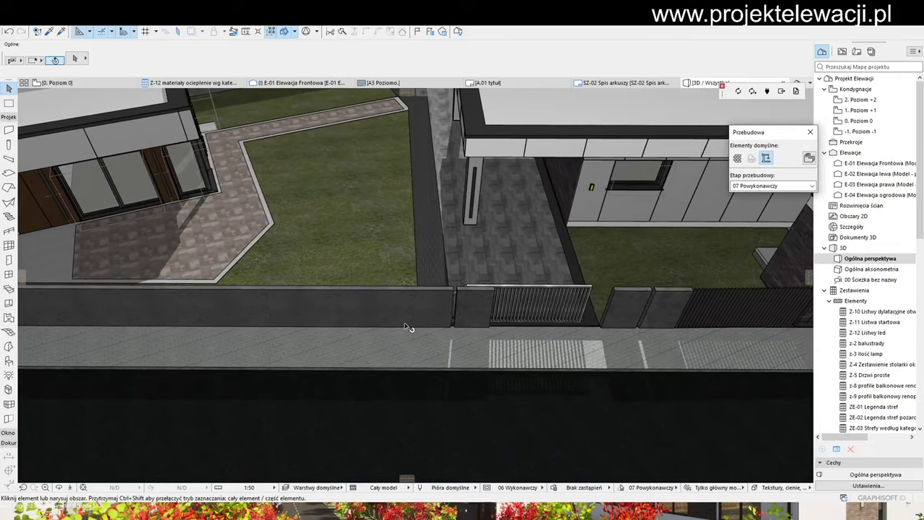
left_click(733, 325)
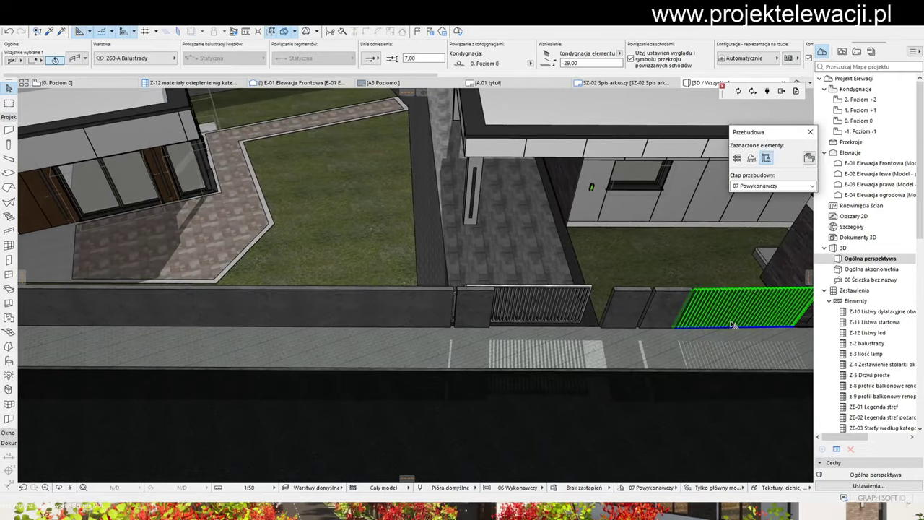
left_click(798, 332)
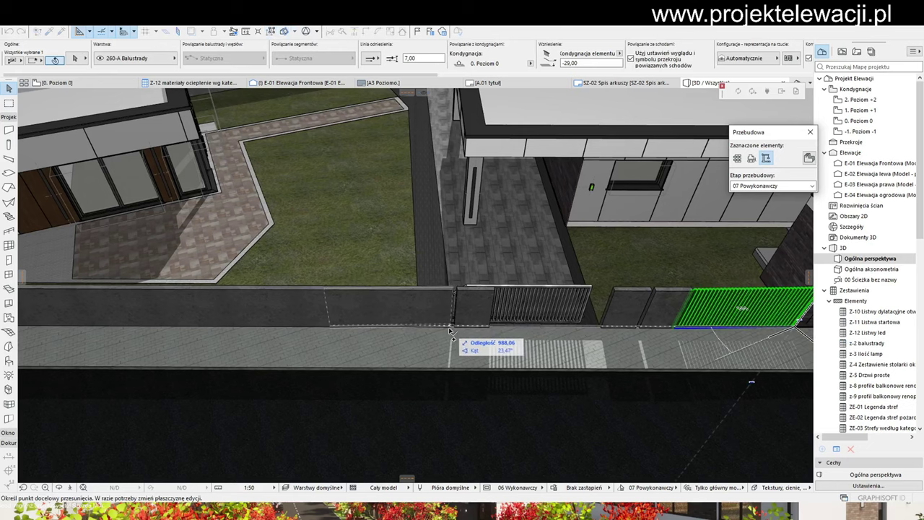
left_click(449, 329)
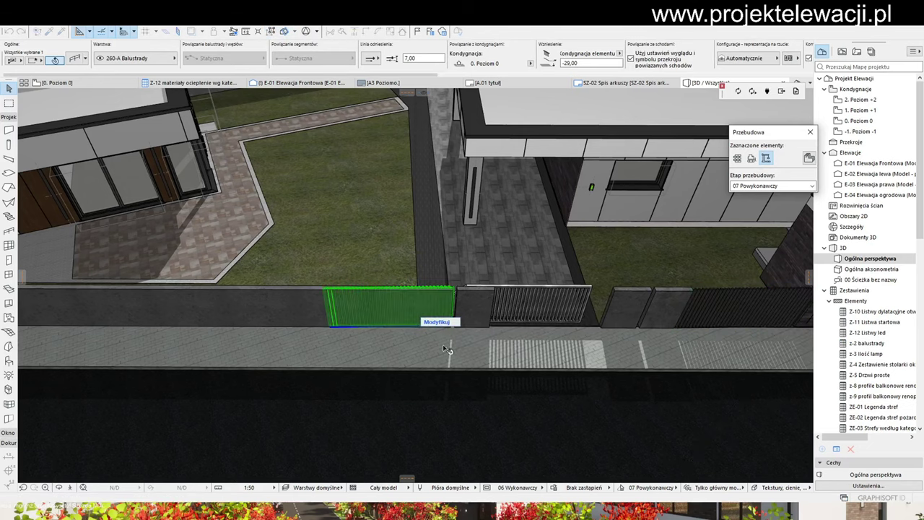
scroll(442, 345, "up", 5)
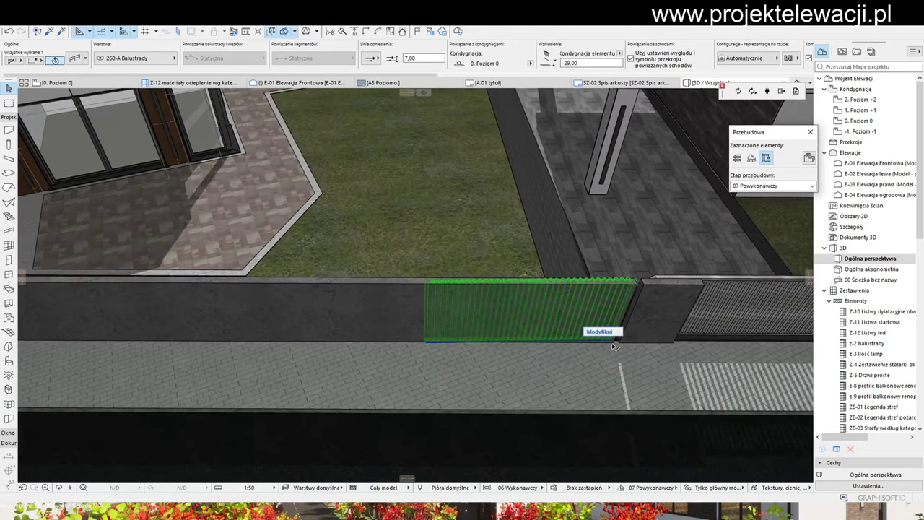
left_click(475, 342)
left_click(435, 287)
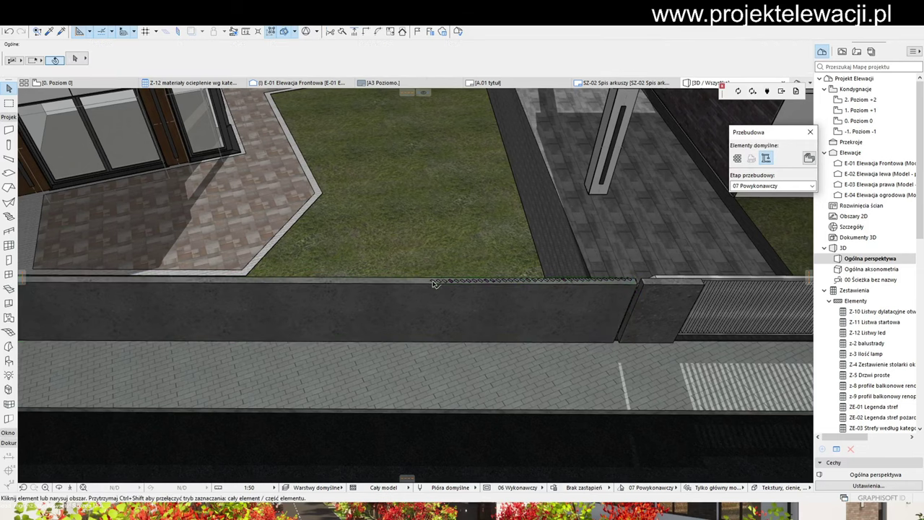
left_click(616, 344)
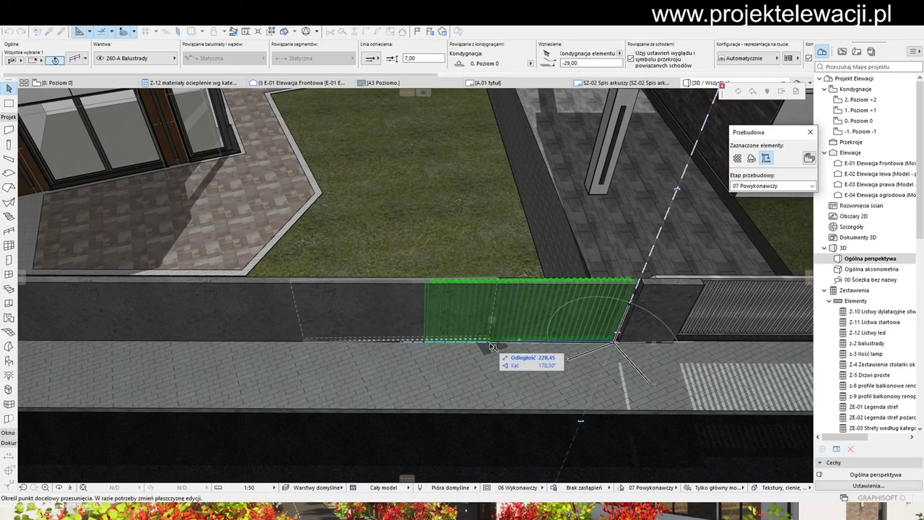
type("250")
key("Return")
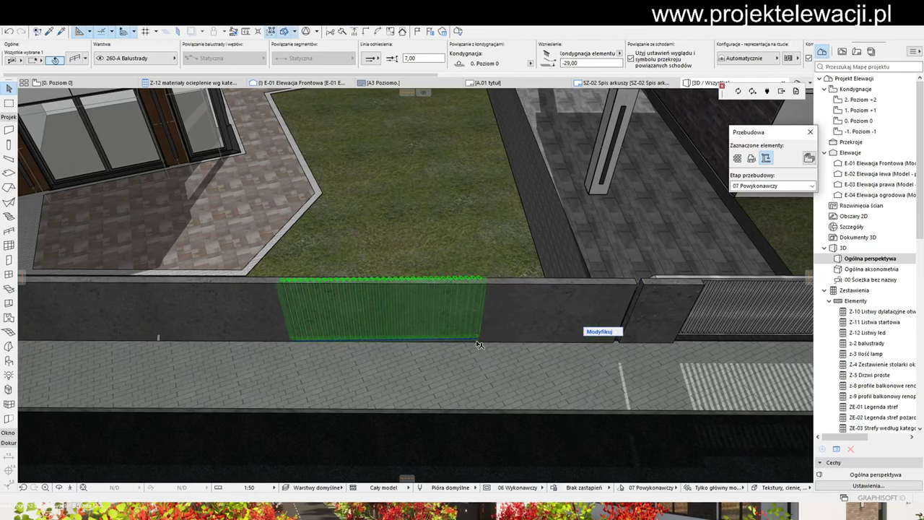
scroll(478, 344, "up", 4)
key("Escape")
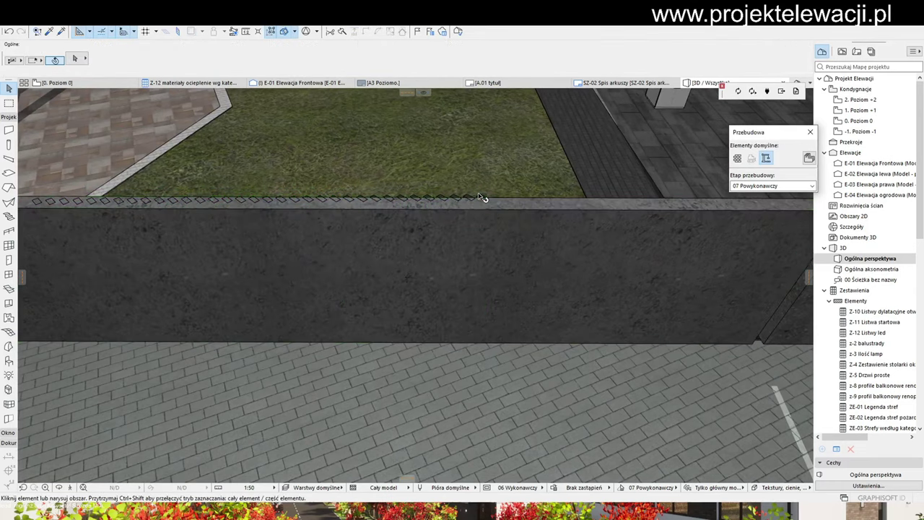
Stretch the end of the railing running along the wall edge
left_click(485, 202)
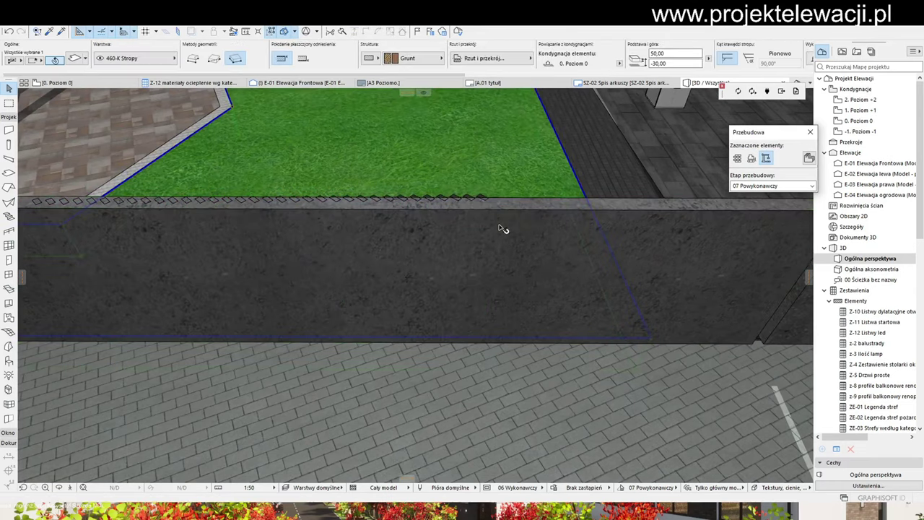
left_click(130, 202)
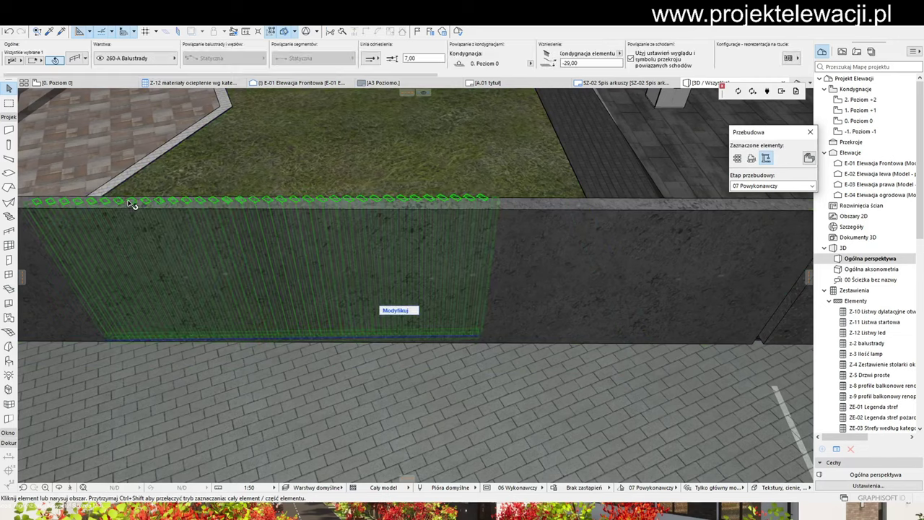
left_click(482, 345)
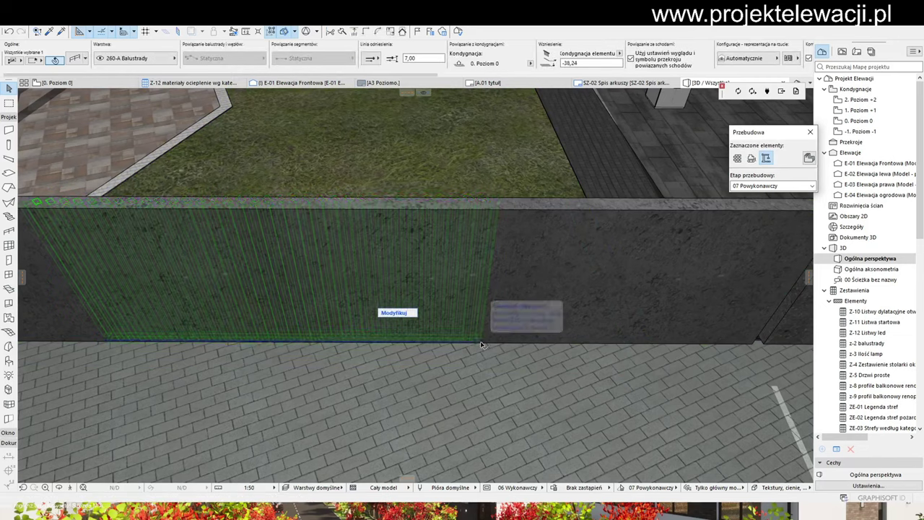
key("Escape")
Offset the wall's bottom edge, then reset it to the full wall width
left_click(496, 348)
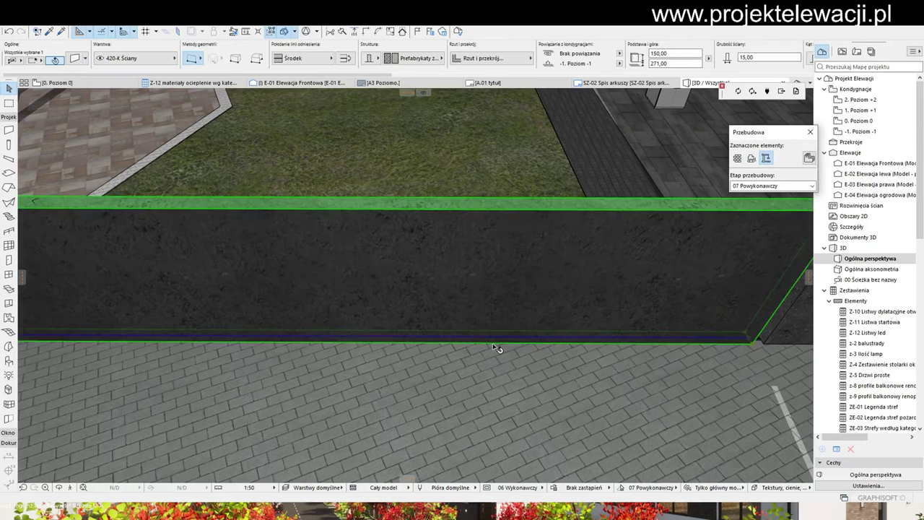
left_click(493, 341)
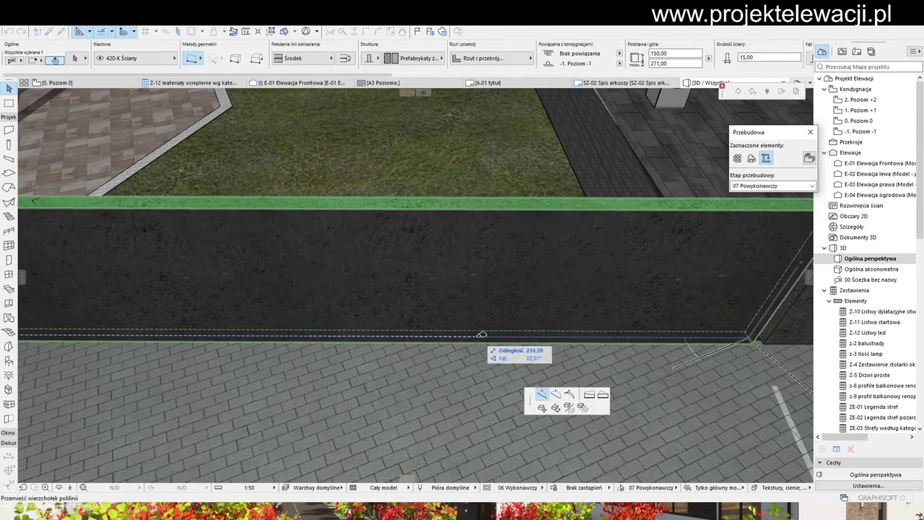
left_click(478, 336)
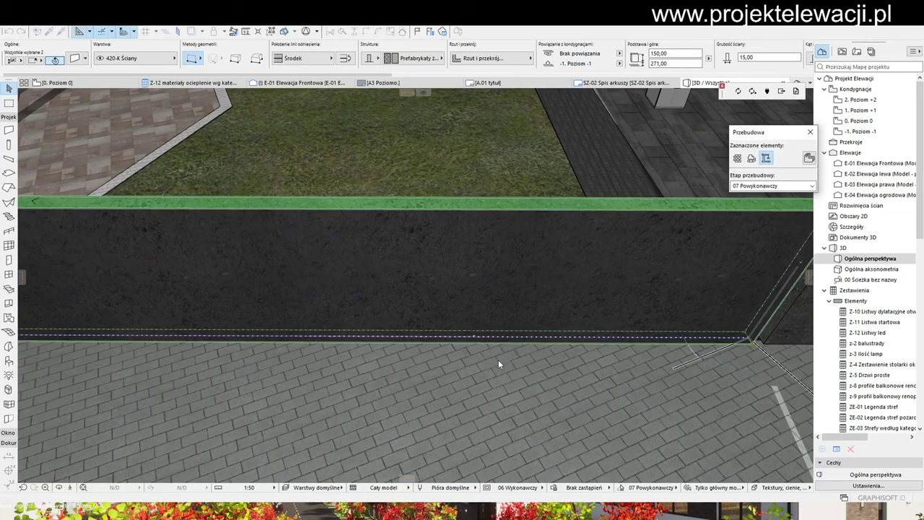
key("Escape")
left_click(433, 276)
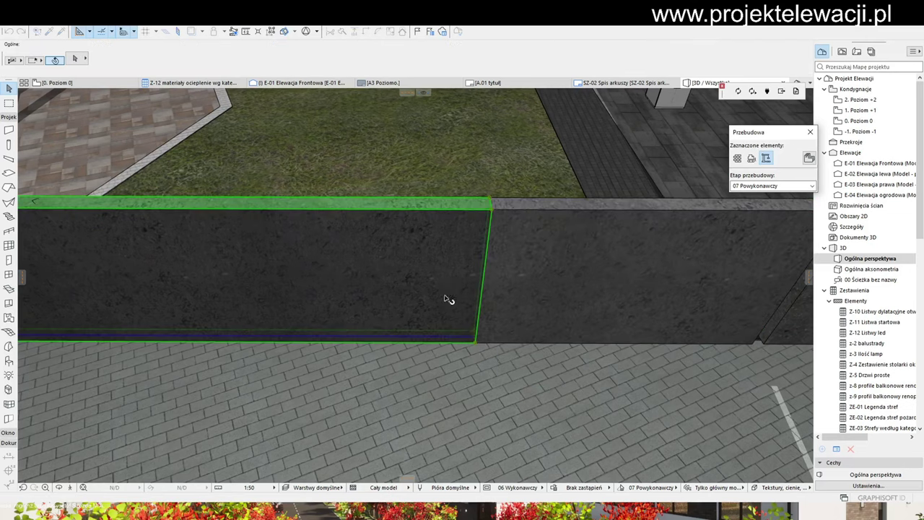
left_click(482, 348)
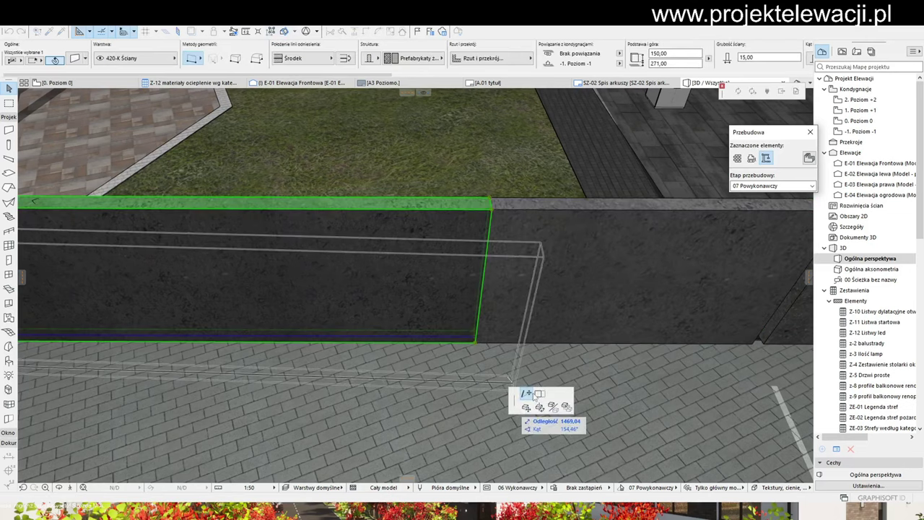
left_click(443, 339)
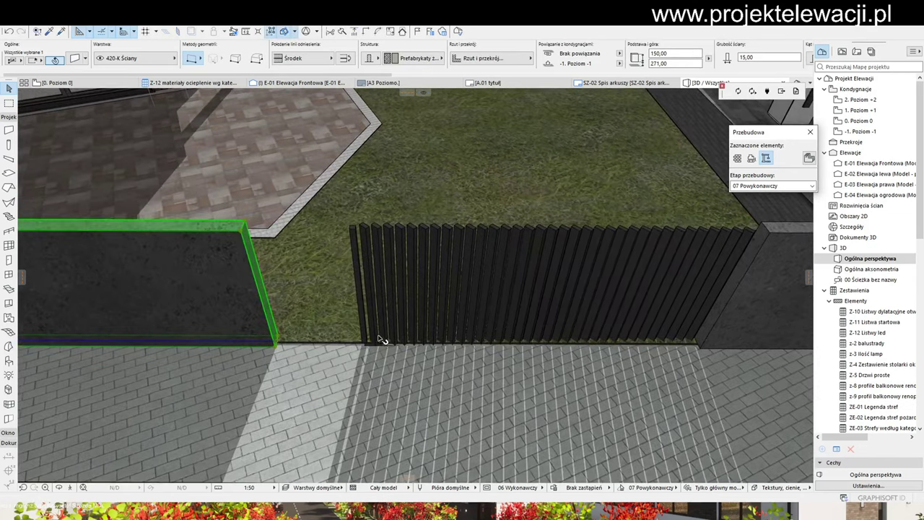
Move the slatted panel's corner node into place and lengthen the left wall up to the fence
left_click(381, 340)
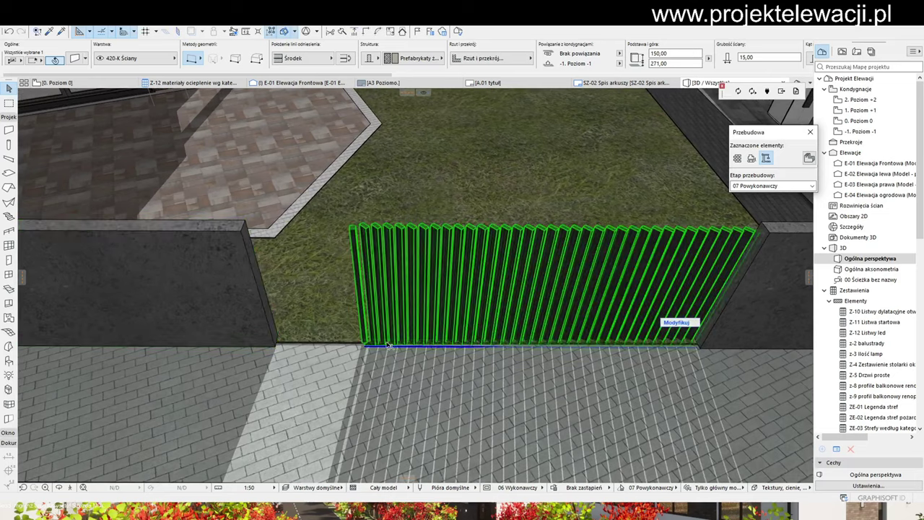
left_click(699, 351)
left_click(599, 333)
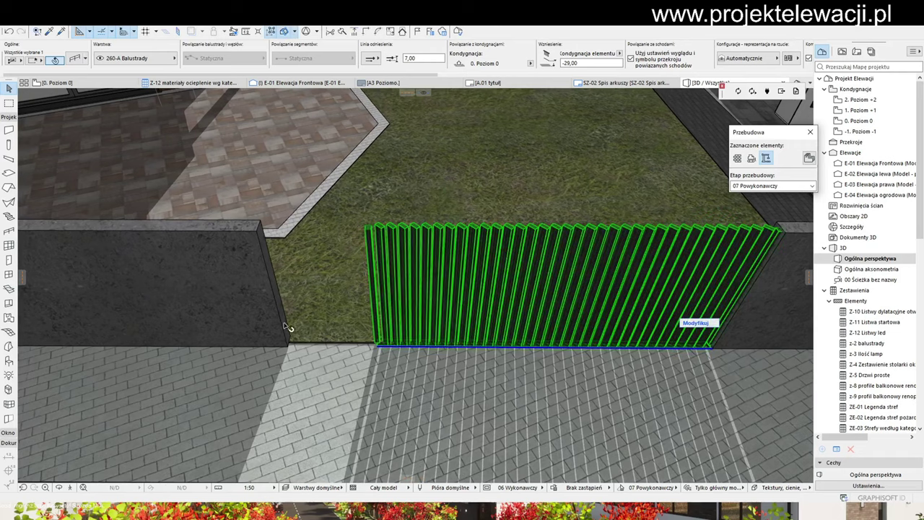
left_click(283, 324, "alt")
left_click(287, 344)
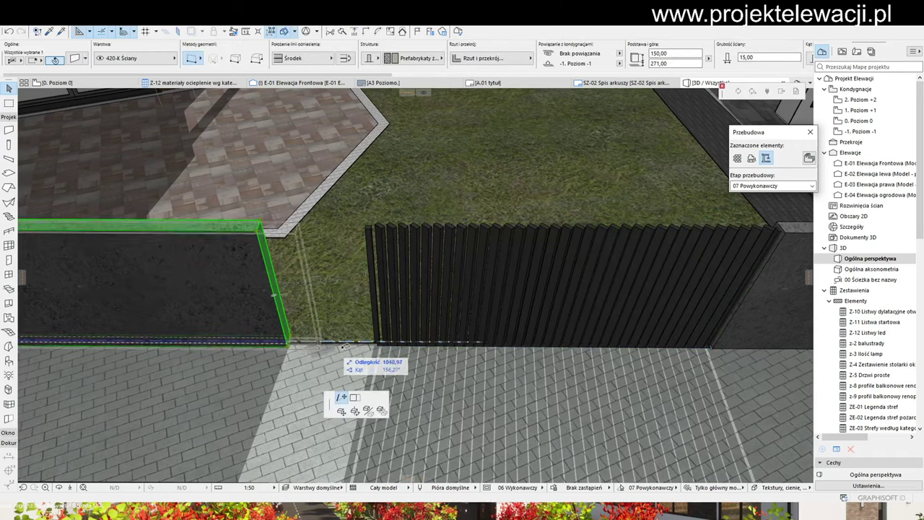
left_click(376, 344)
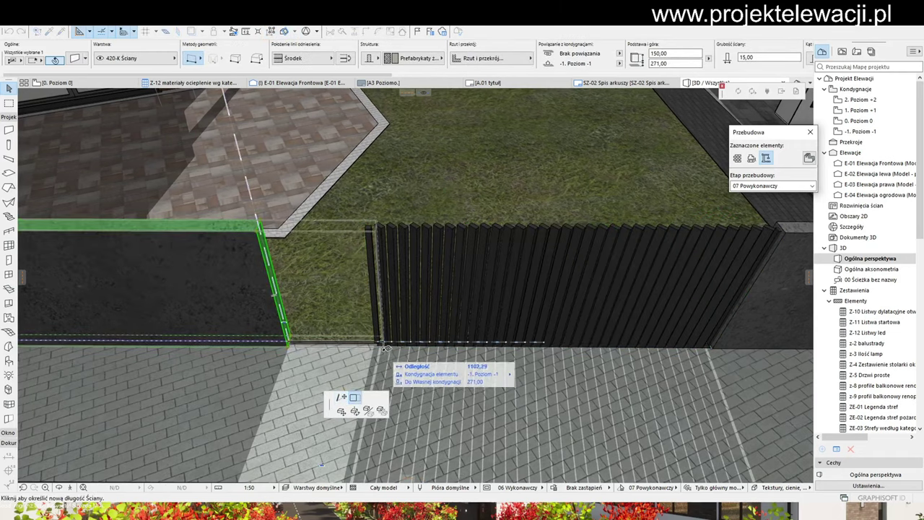
left_click(378, 345)
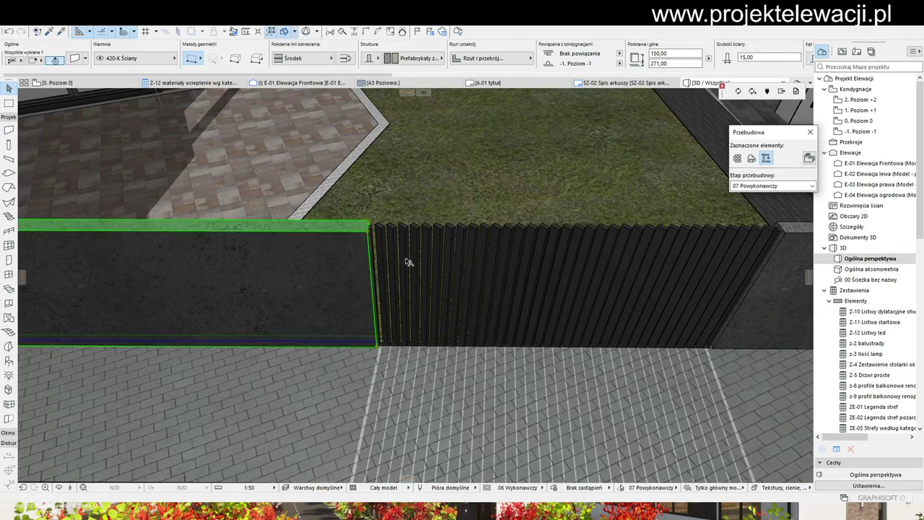
key("Escape")
scroll(407, 258, "down", 3)
scroll(446, 260, "down", 5)
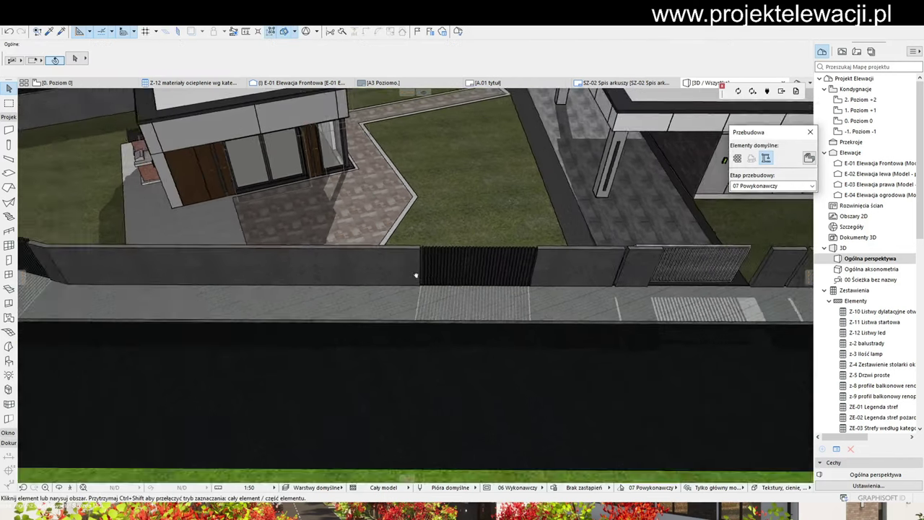
Orbit around the house, garage, wood-clad wall, fence and annex to review the model
middle_click_drag(419, 268, 424, 294, "shift")
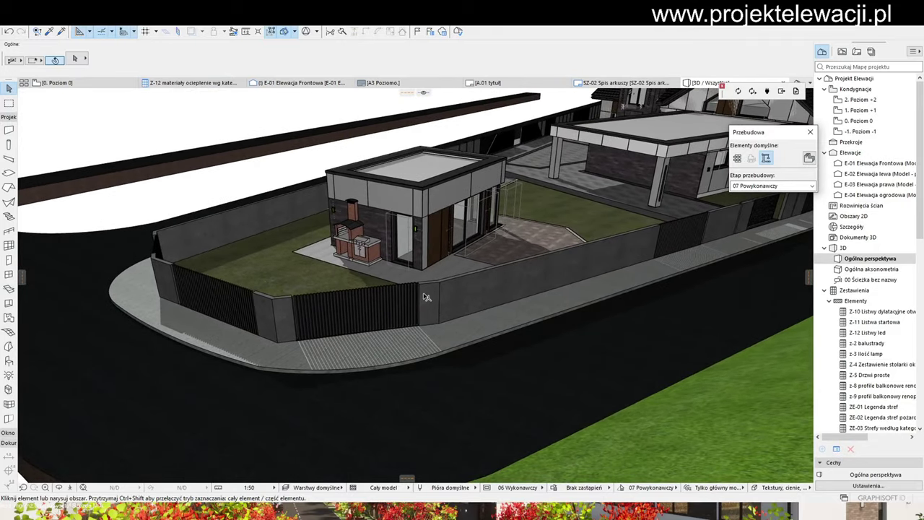
middle_click_drag(532, 262, 408, 343, "shift")
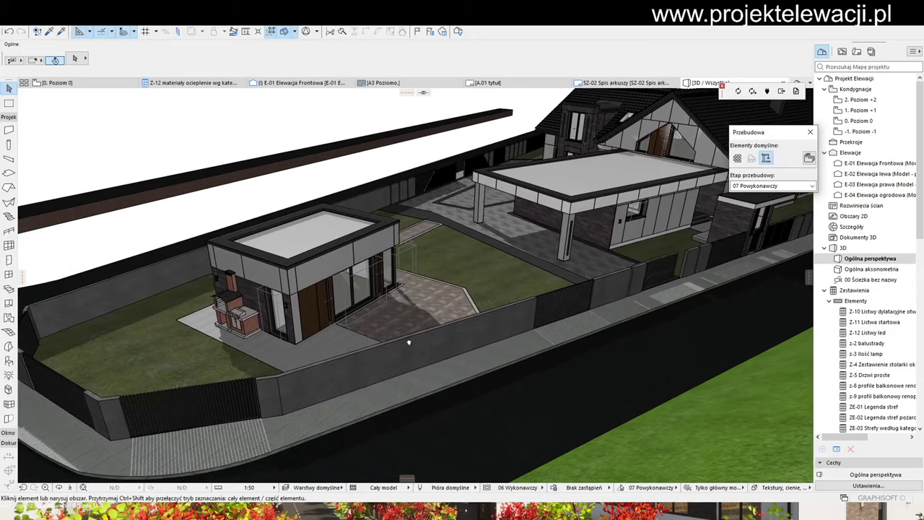
middle_click_drag(525, 265, 427, 217, "shift")
scroll(427, 218, "up", 10)
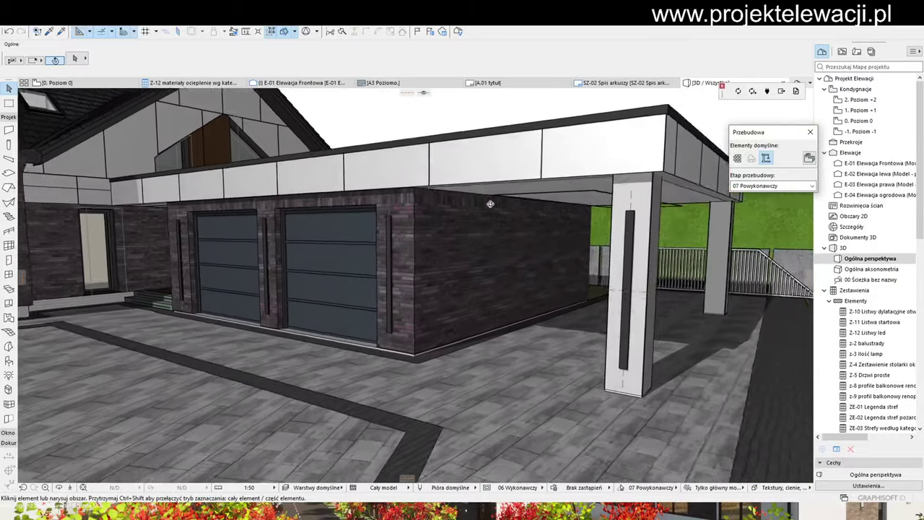
middle_click_drag(491, 204, 556, 200, "shift")
middle_click_drag(124, 231, 504, 231, "shift")
scroll(551, 240, "down", 5)
scroll(542, 244, "up", 5)
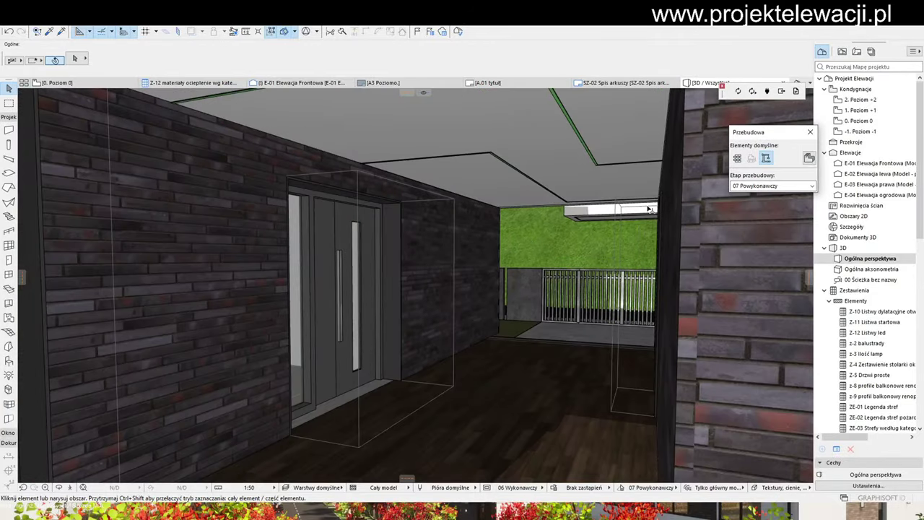
scroll(506, 190, "down", 3)
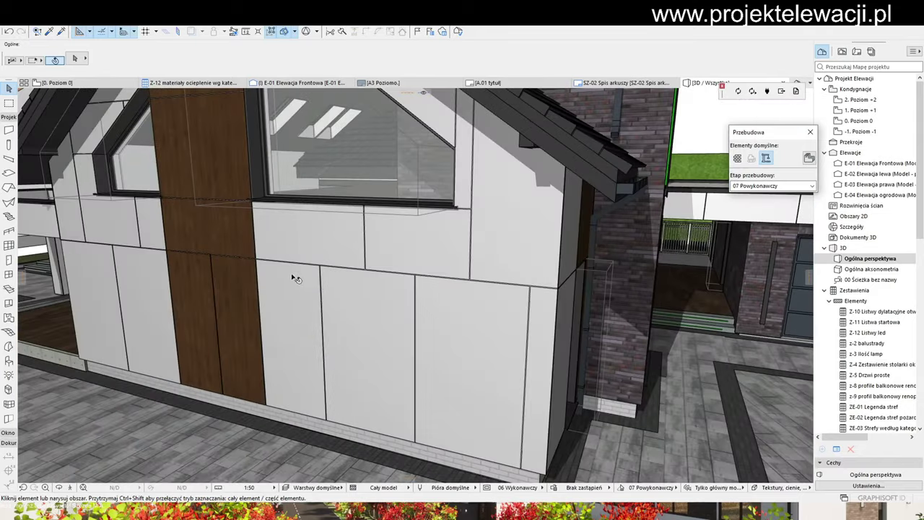
middle_click_drag(296, 279, 626, 275, "shift")
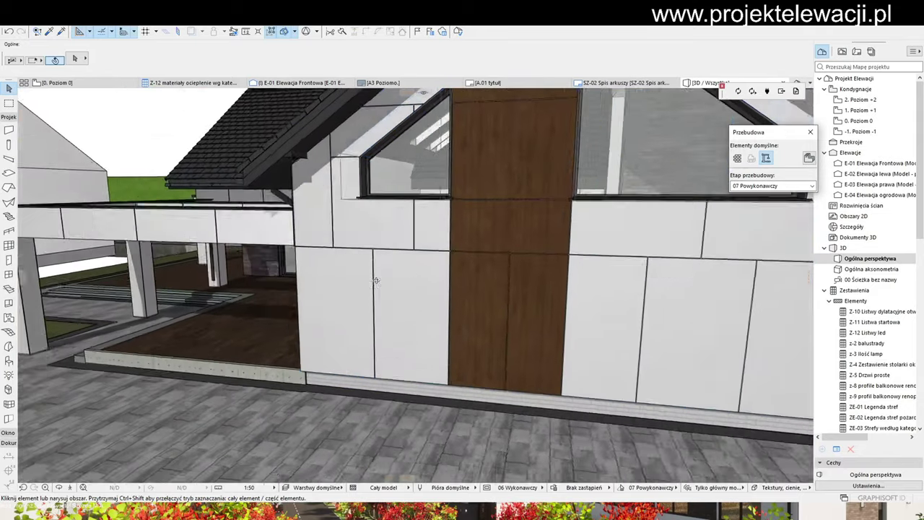
middle_click_drag(375, 280, 625, 284, "shift")
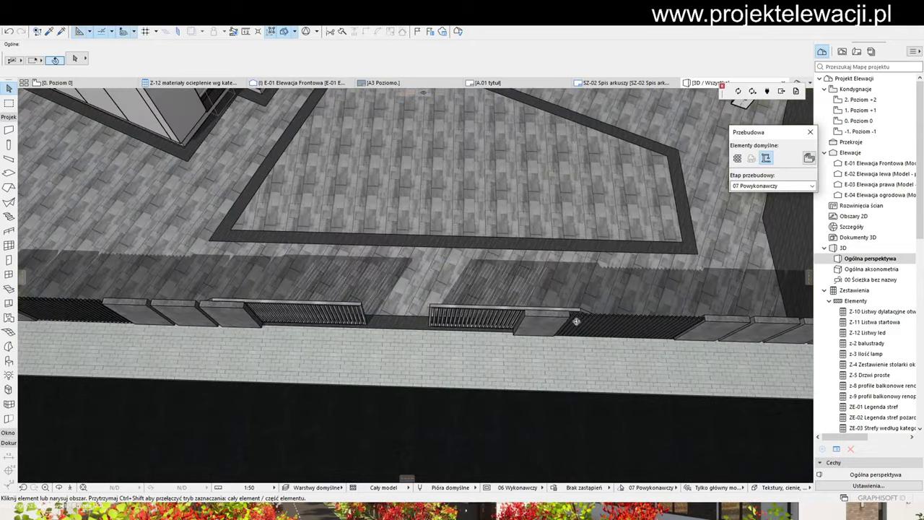
middle_click_drag(576, 321, 537, 397)
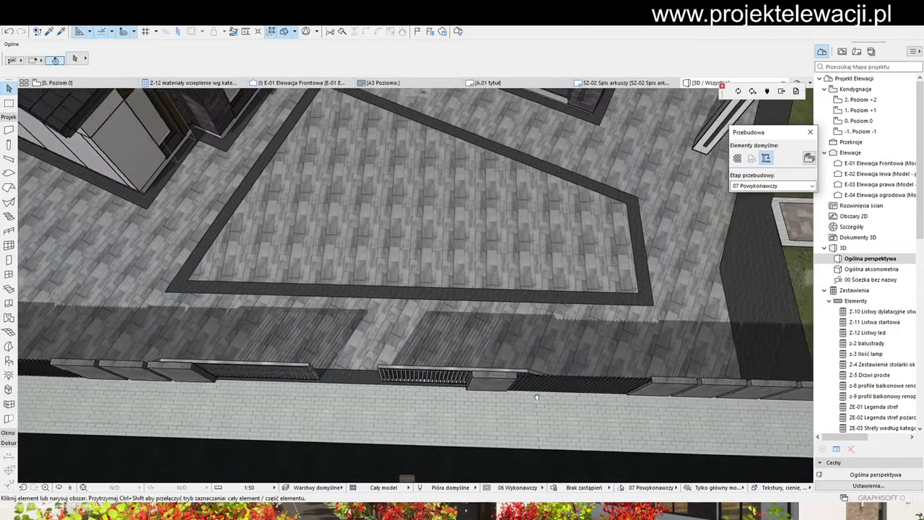
middle_click_drag(418, 367, 439, 431, "shift")
middle_click_drag(435, 269, 414, 318, "shift")
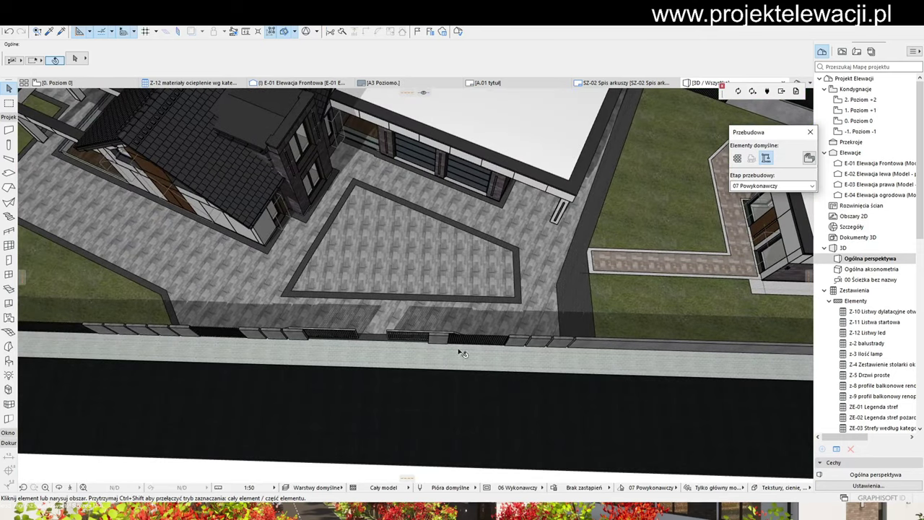
middle_click_drag(462, 353, 464, 302, "shift")
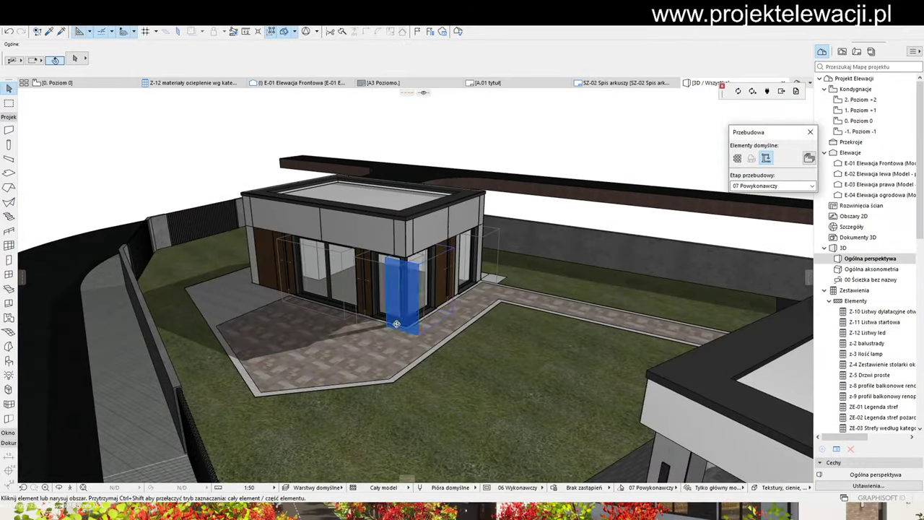
middle_click_drag(402, 303, 588, 351, "shift")
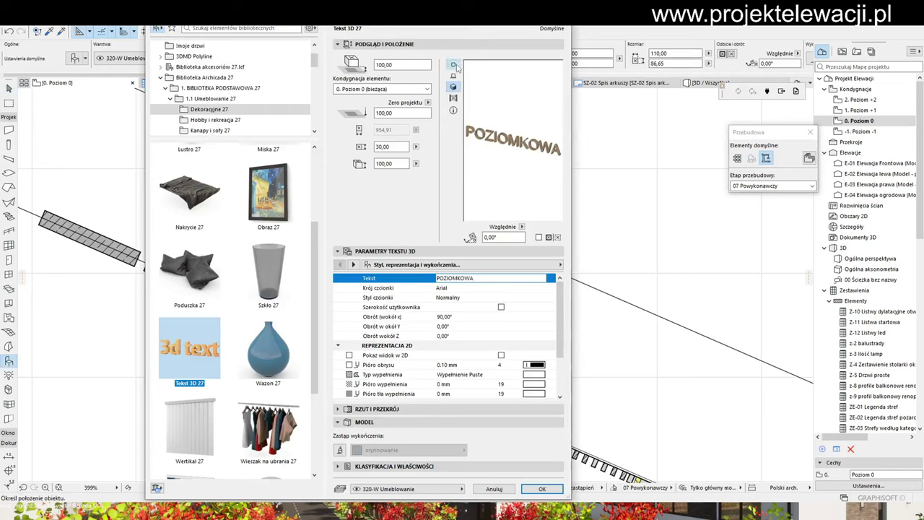
Set the 3D text to 180°, place it on the plan and move it lower
left_click(453, 65)
left_click(551, 210)
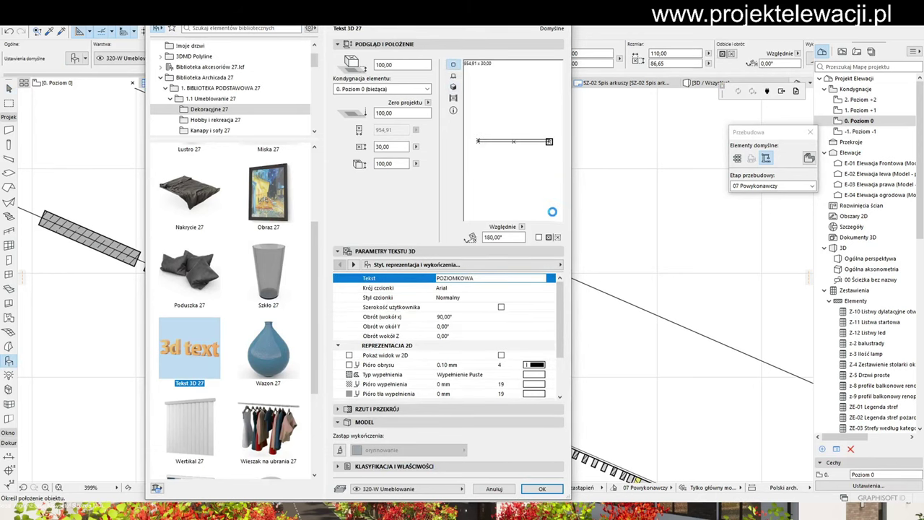
left_click(541, 489)
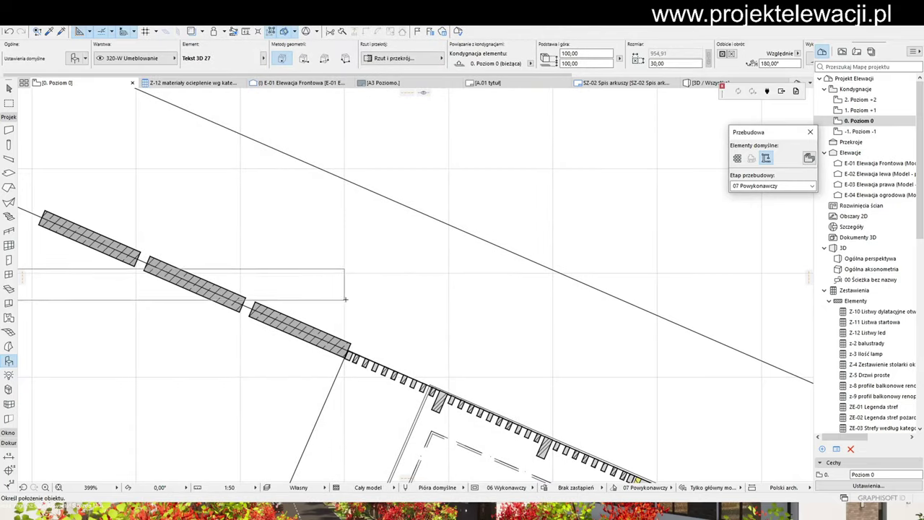
left_click(346, 303)
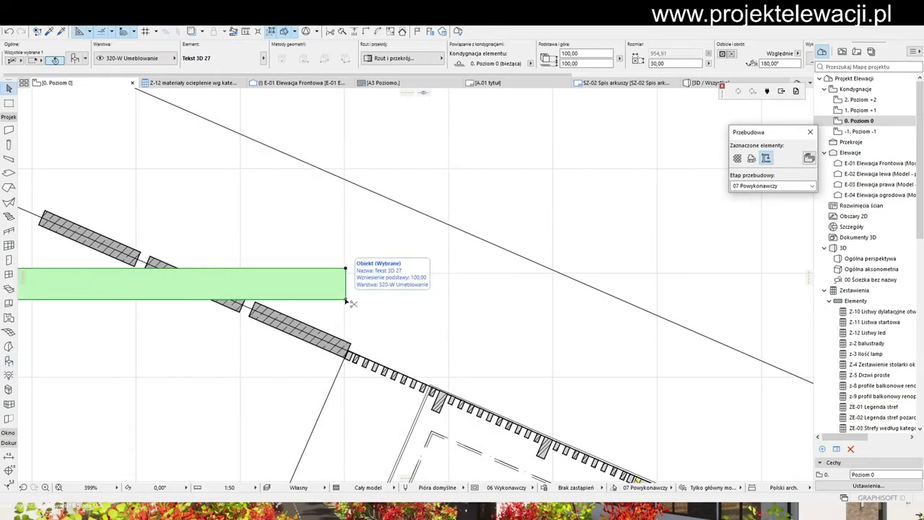
left_click_drag(346, 304, 353, 354)
left_click(343, 339)
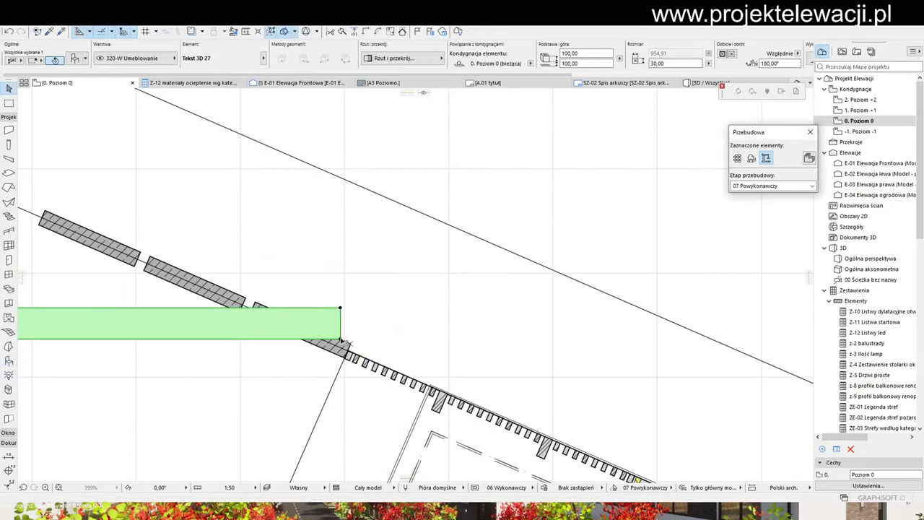
key("ctrl+e")
left_click(344, 339)
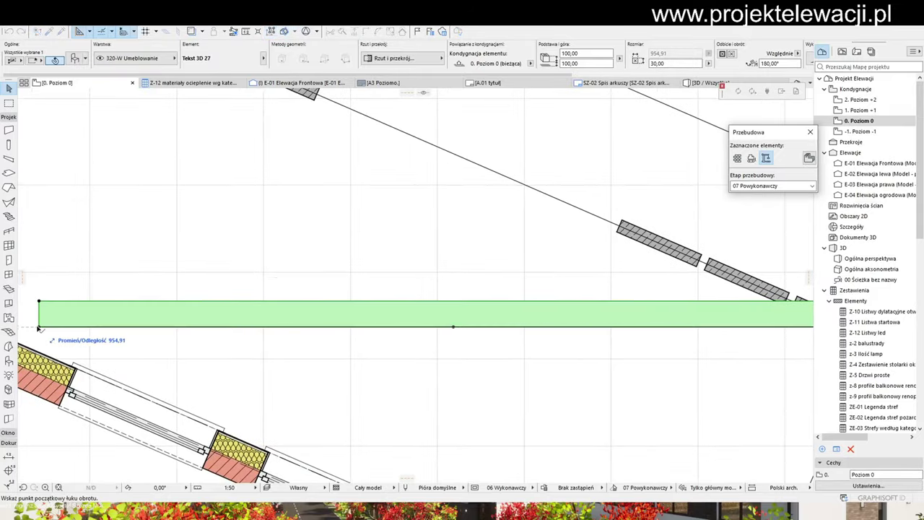
left_click(40, 327)
left_click(624, 225)
mouse_move(624, 225)
middle_mouse_down()
mouse_move(564, 266)
mouse_move(399, 214)
middle_mouse_up()
left_click(702, 83)
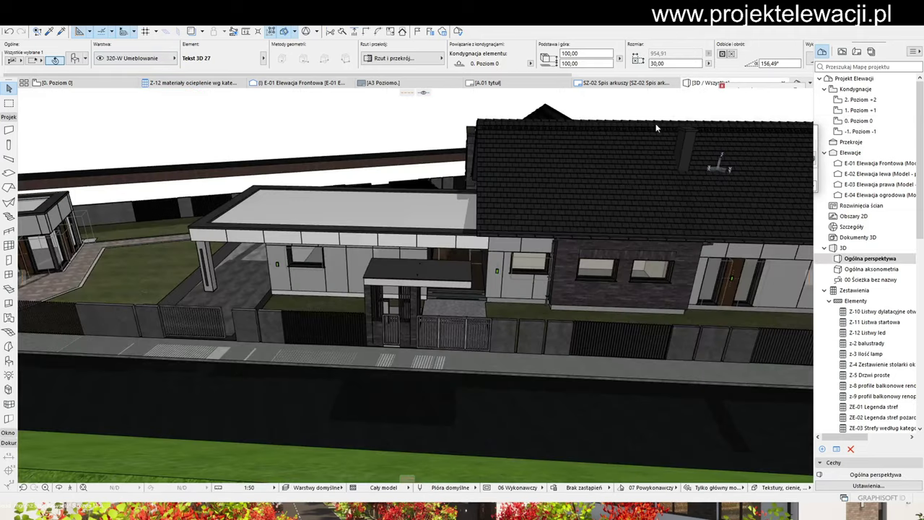
scroll(510, 332, "up", 10)
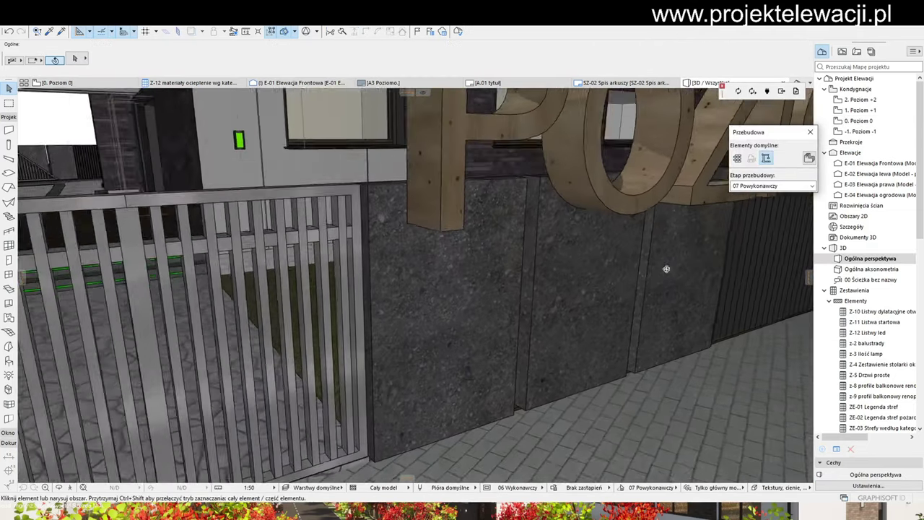
middle_click_drag(666, 269, 449, 240, "shift")
left_click(449, 241)
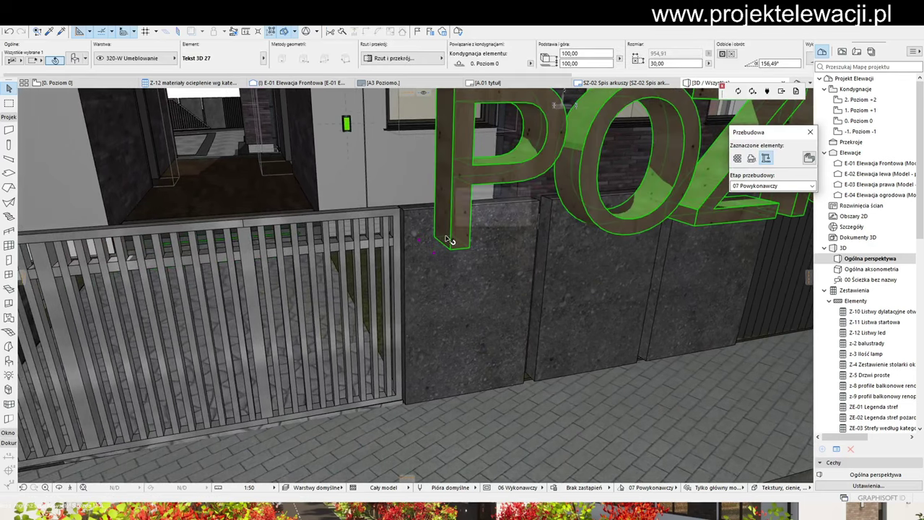
left_click_drag(449, 241, 420, 290)
scroll(418, 264, "down", 3)
scroll(419, 263, "down", 3)
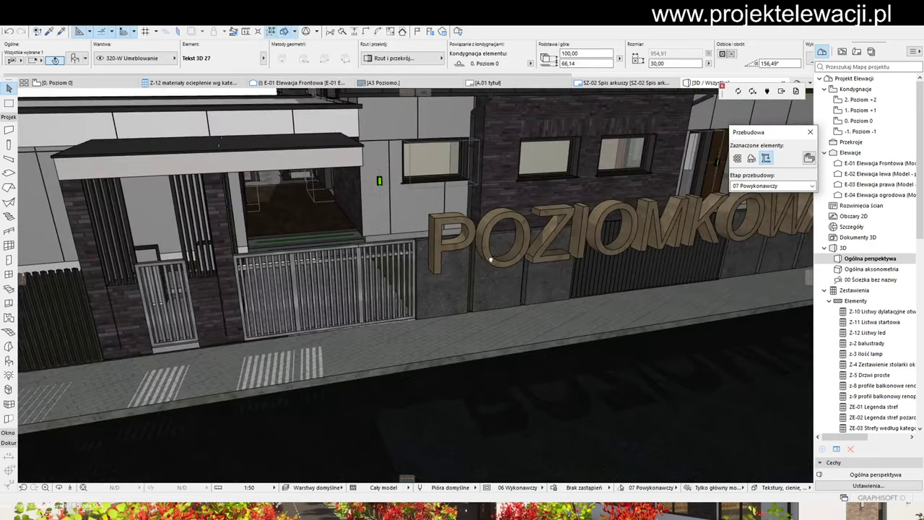
middle_click_drag(419, 264, 224, 134, "shift")
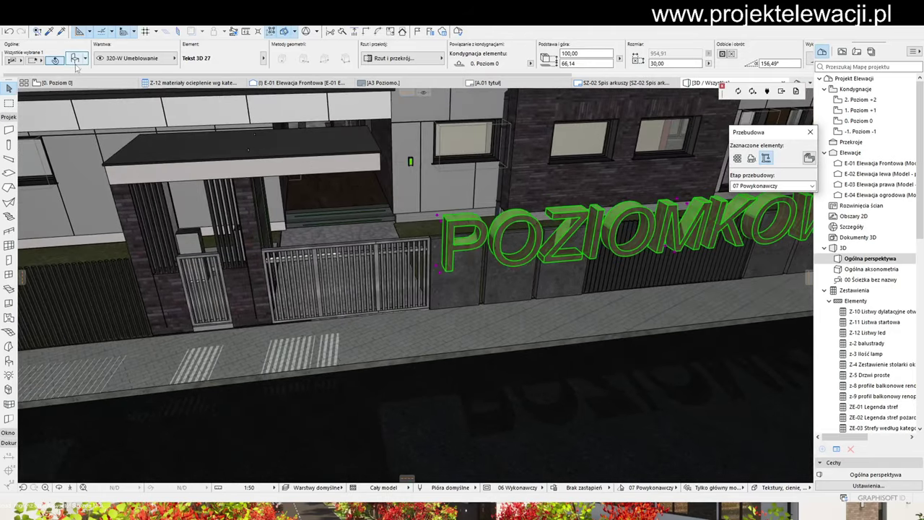
left_click(75, 59)
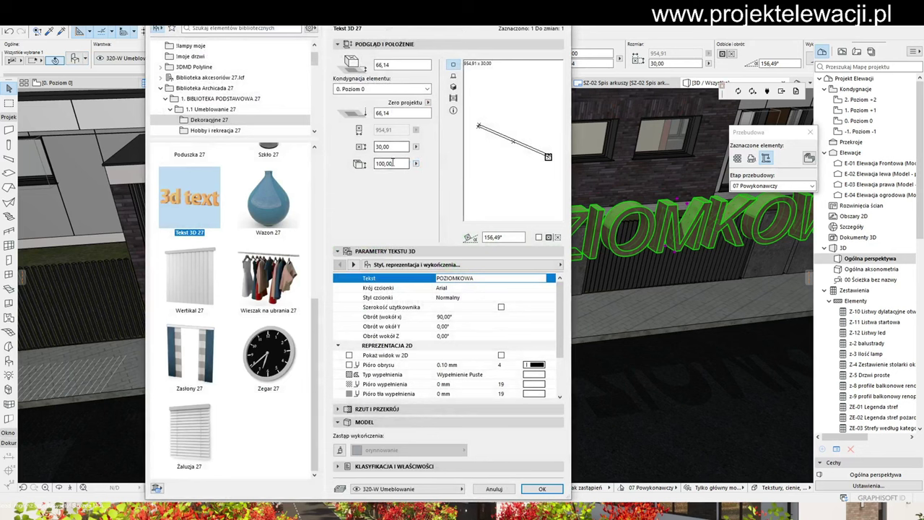
type("10")
key("Return")
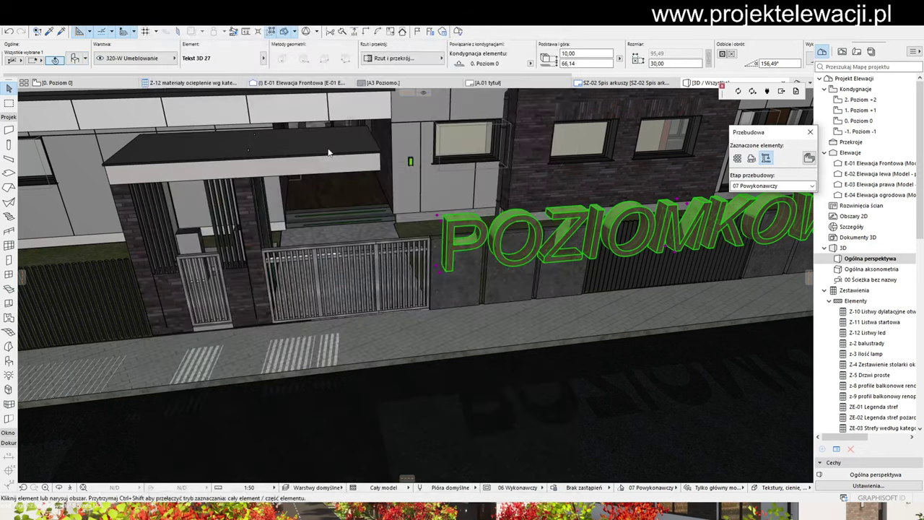
scroll(477, 254, "up", 5)
middle_click_drag(477, 254, 440, 284, "shift")
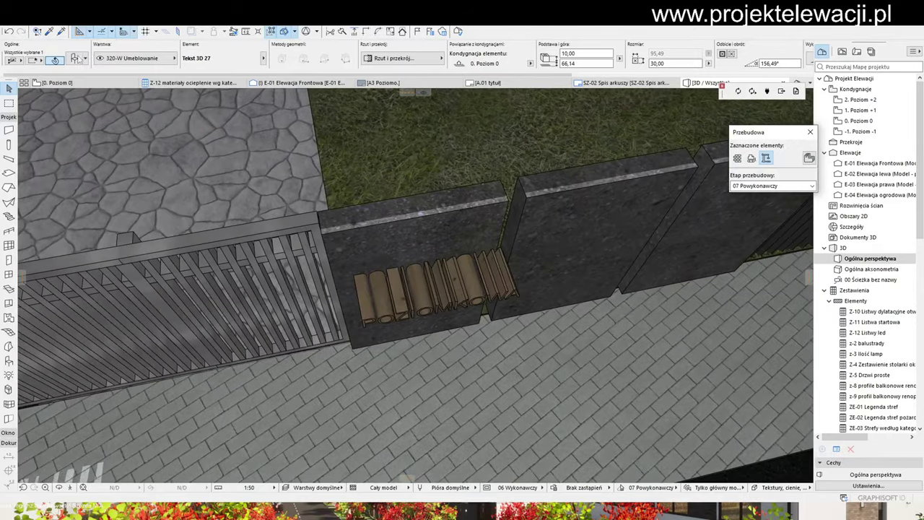
Reduce the lettering height to 8 so it fits one fence panel
key("ctrl+t")
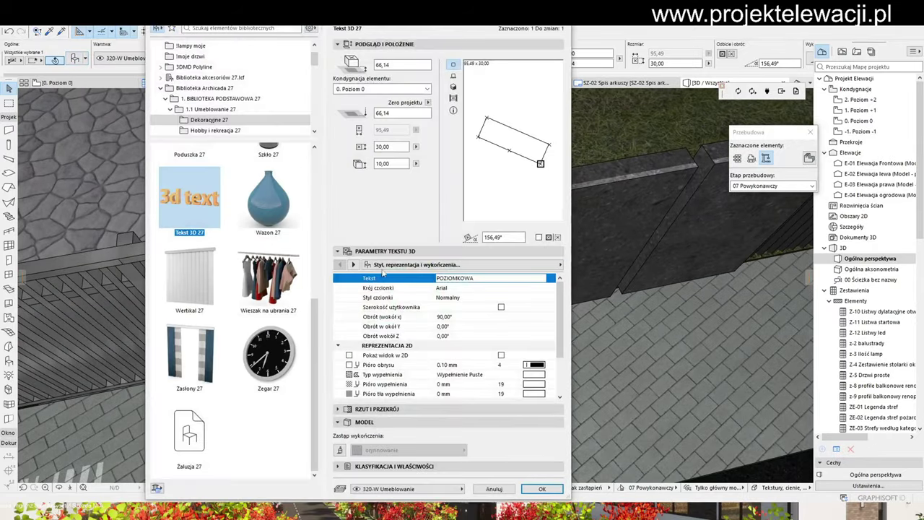
left_click(481, 278)
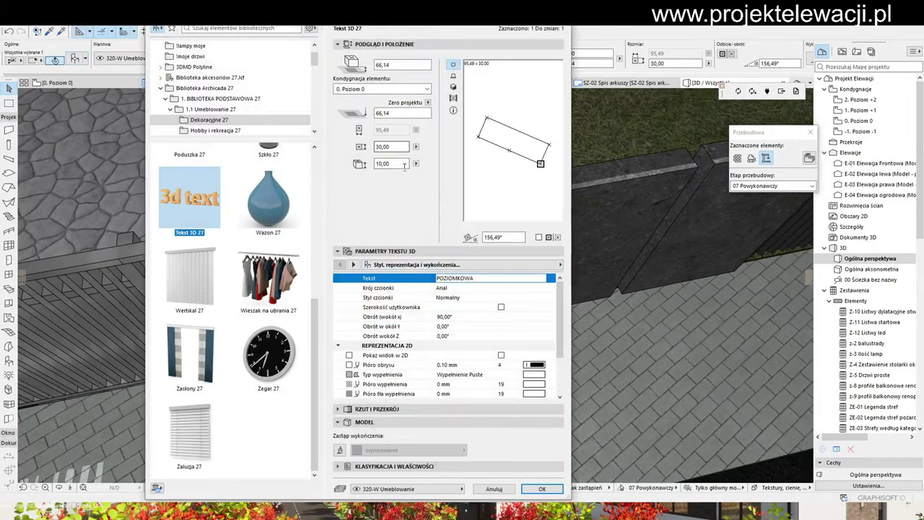
key("Return")
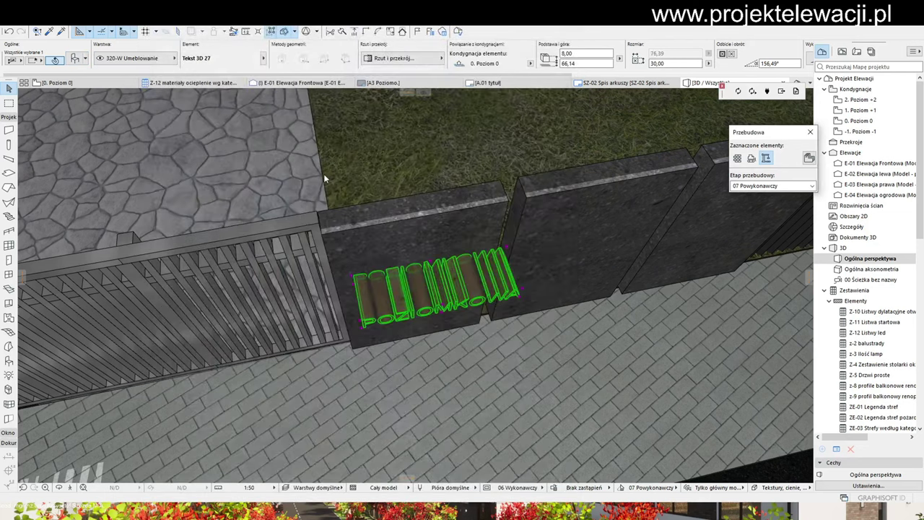
scroll(522, 169, "up", 3)
middle_click_drag(521, 169, 510, 160, "shift")
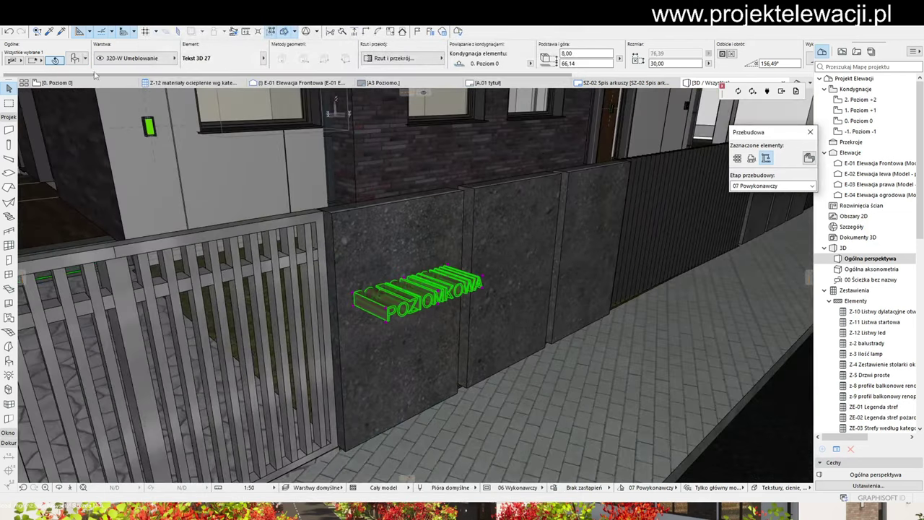
key("ctrl+t")
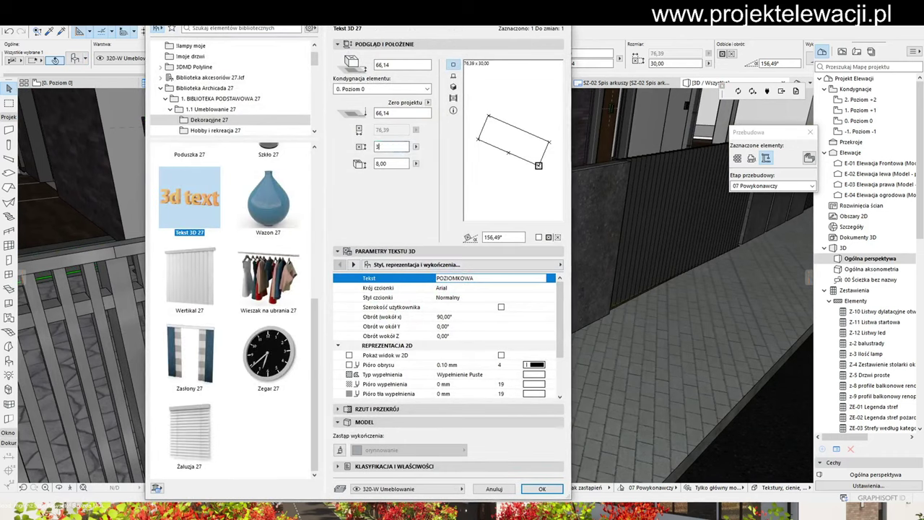
Give the lettering thickness 3 and override its surface with the LED4 material
left_click(342, 451)
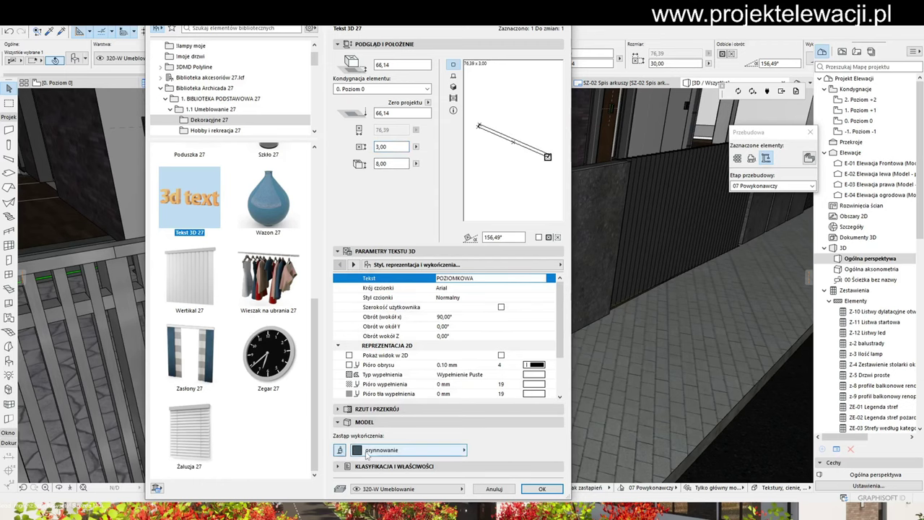
left_click(367, 452)
type("led")
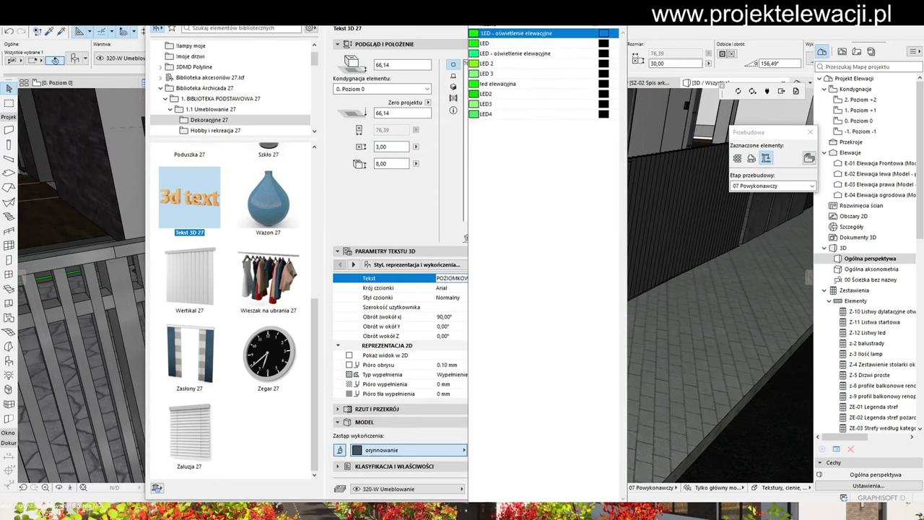
left_click(505, 114)
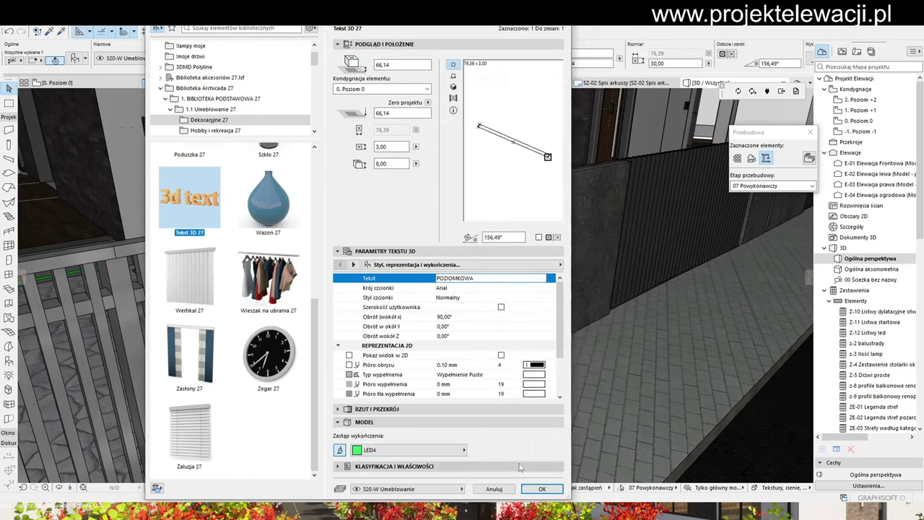
left_click(539, 488)
left_click(383, 303)
scroll(372, 304, "up", 5)
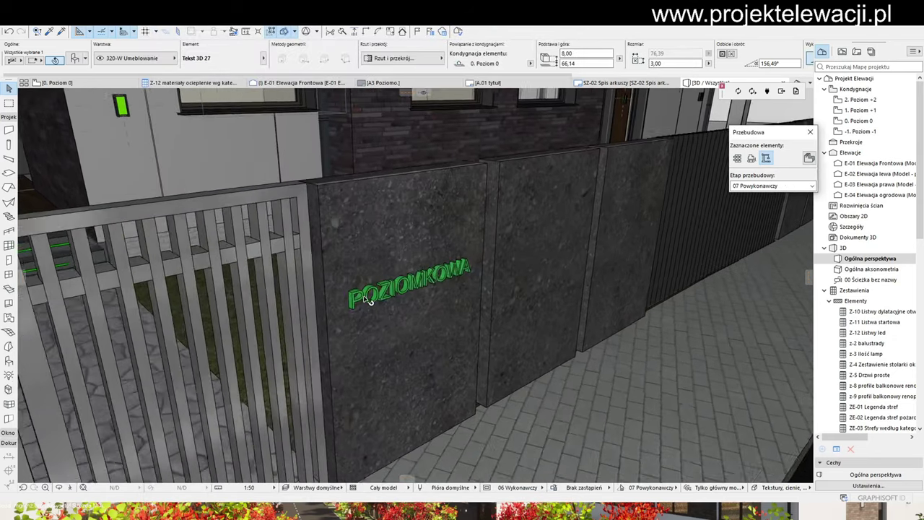
scroll(365, 304, "up", 3)
middle_click_drag(364, 304, 406, 297, "shift")
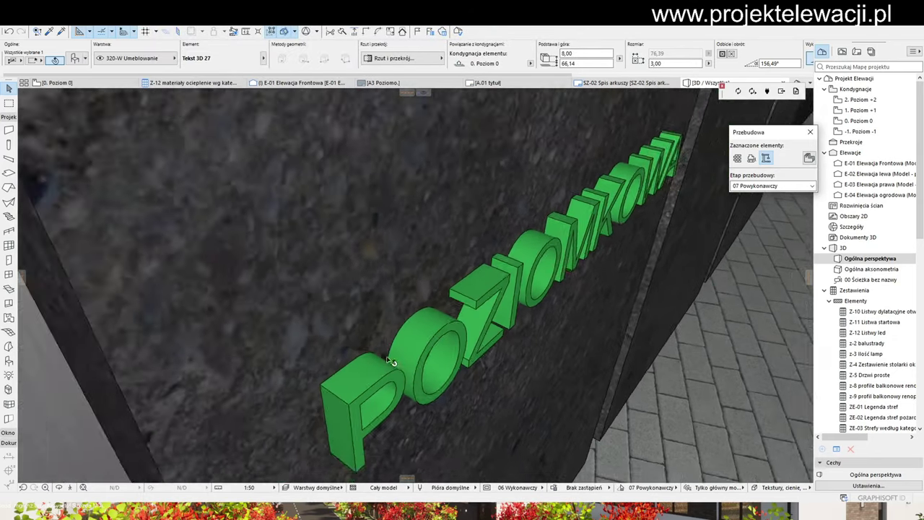
scroll(407, 298, "down", 5)
left_click(408, 298)
key("ctrl+d")
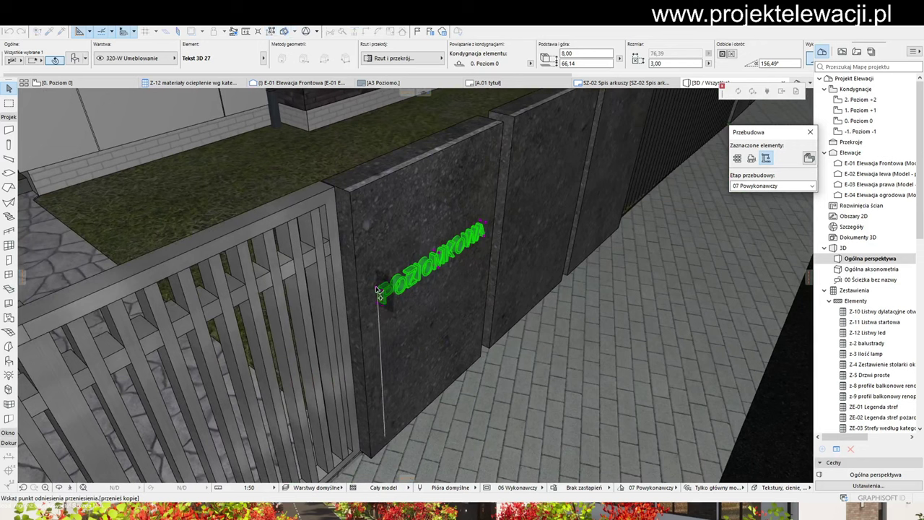
left_click(376, 290)
left_click(384, 297)
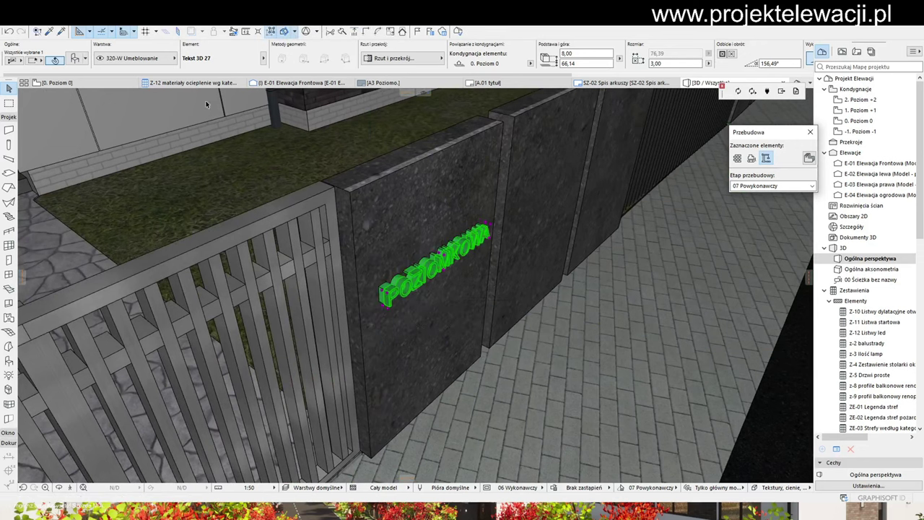
left_click(75, 59)
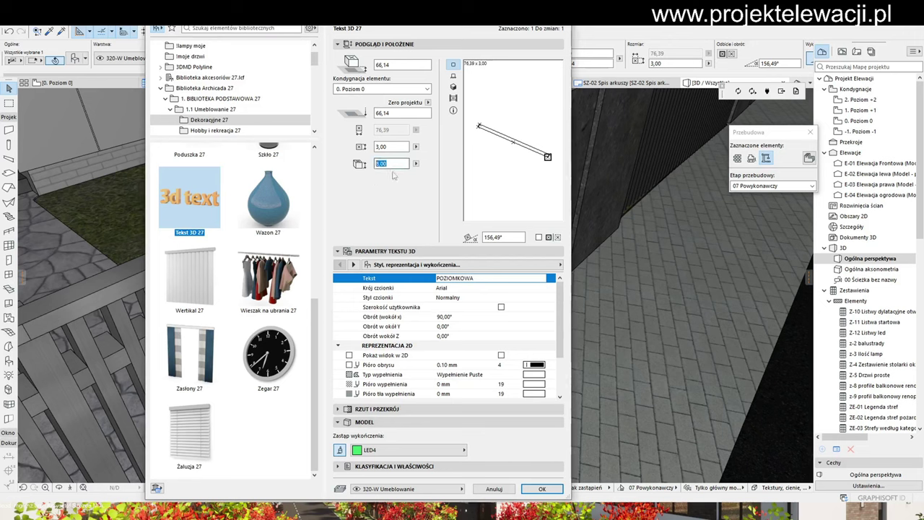
left_click(367, 450)
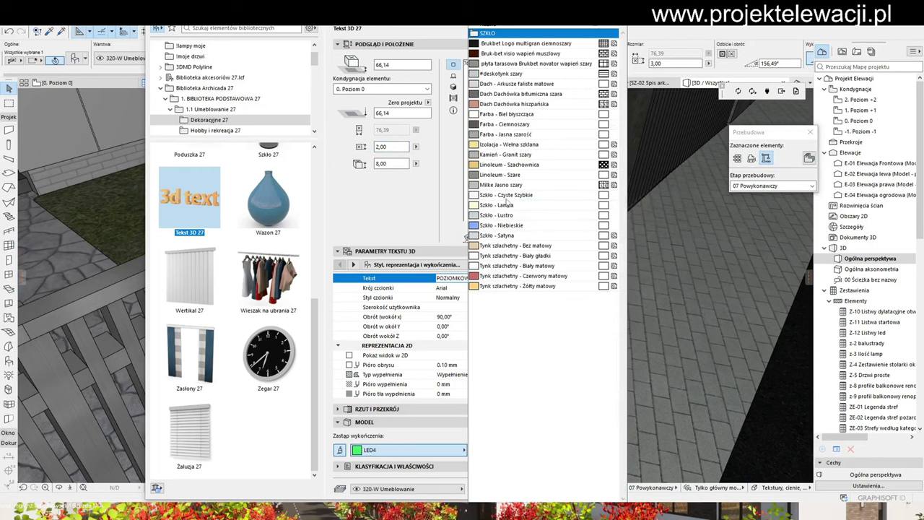
left_click(505, 196)
left_click(542, 489)
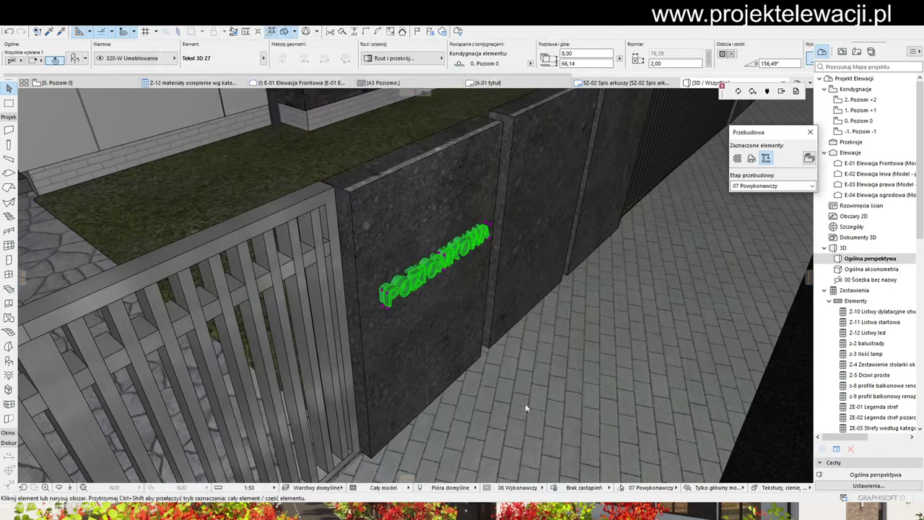
scroll(390, 306, "up", 5)
left_click(381, 307)
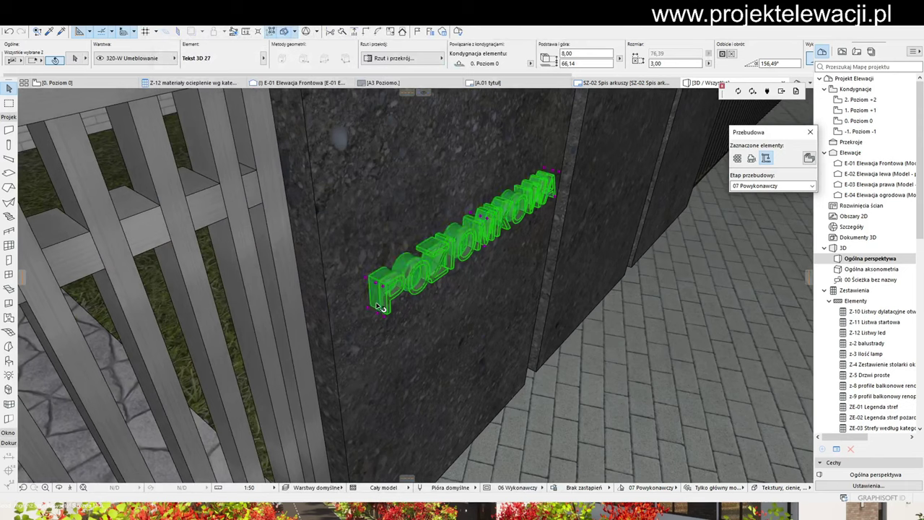
left_click(390, 316)
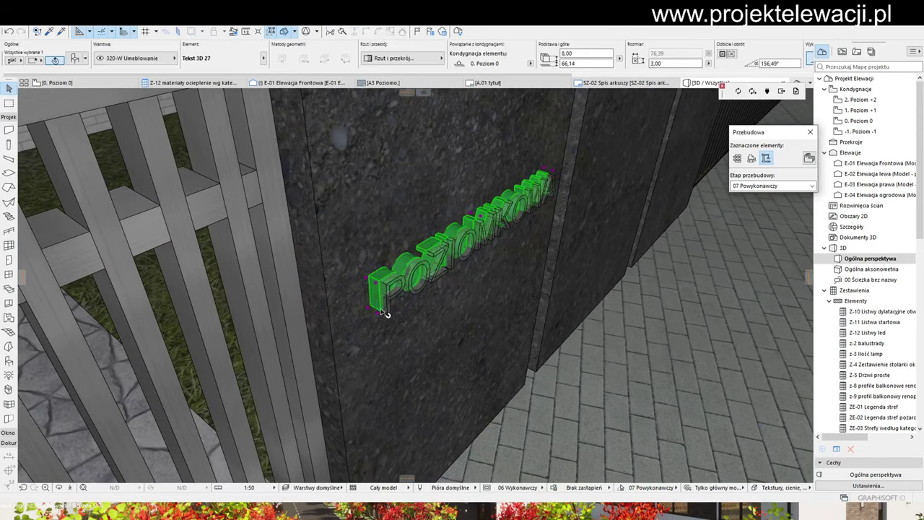
left_click(387, 312)
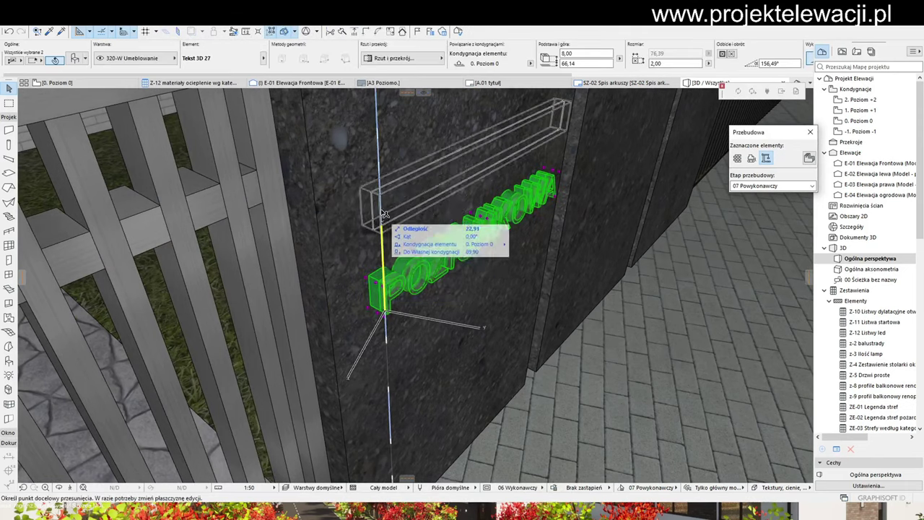
left_click(383, 193)
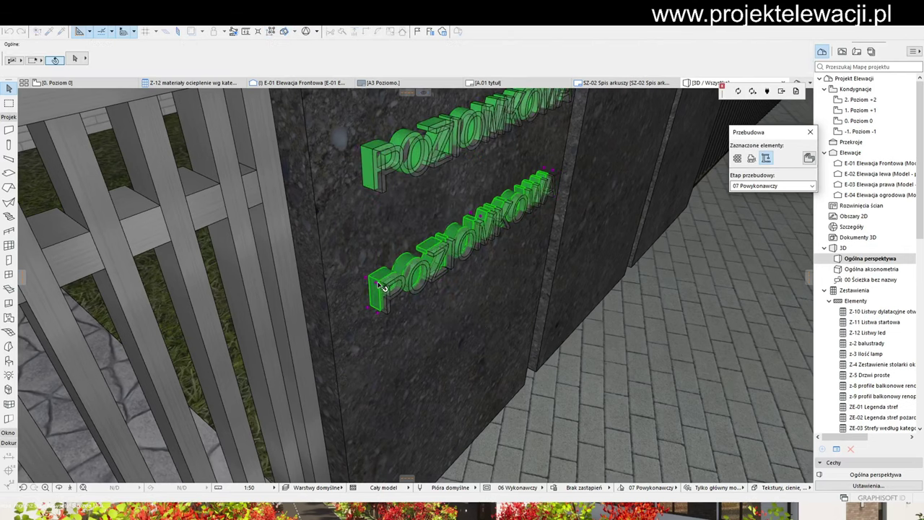
left_click(391, 299)
key("ctrl+d")
scroll(391, 303, "up", 4)
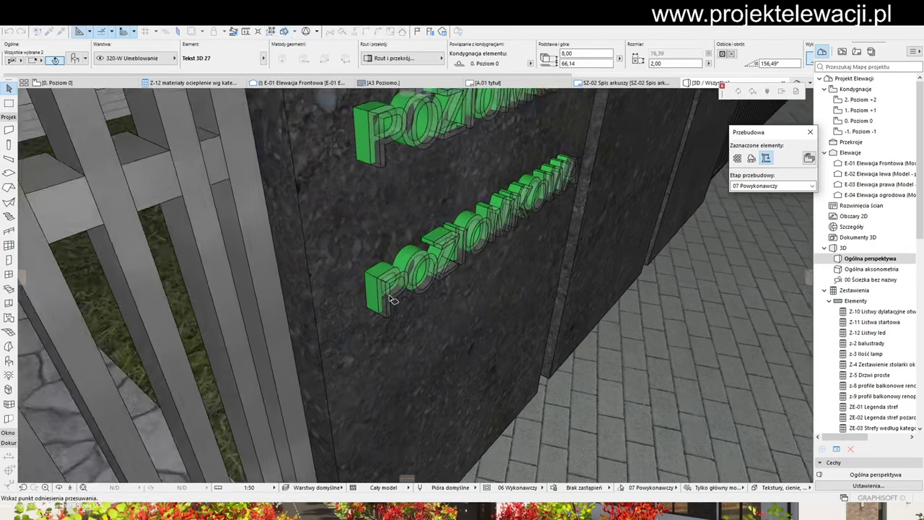
left_click(386, 327)
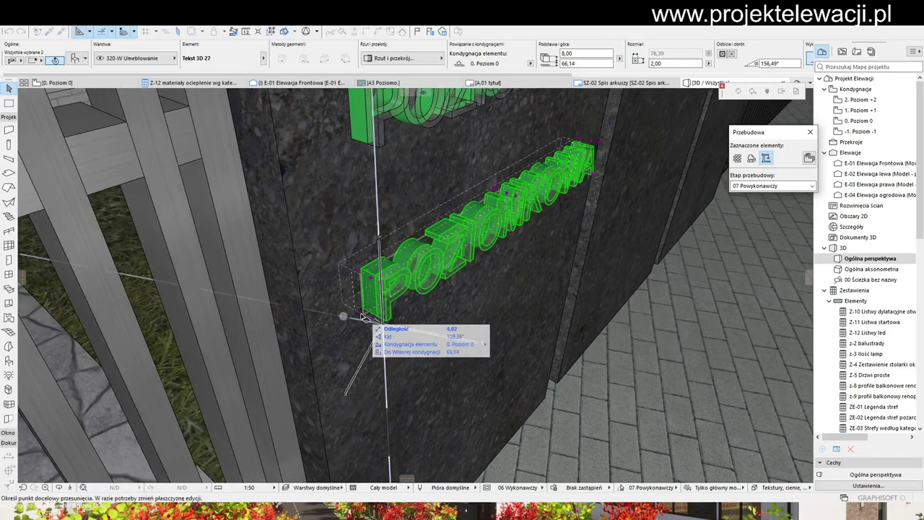
left_click(390, 258)
scroll(389, 259, "down", 3)
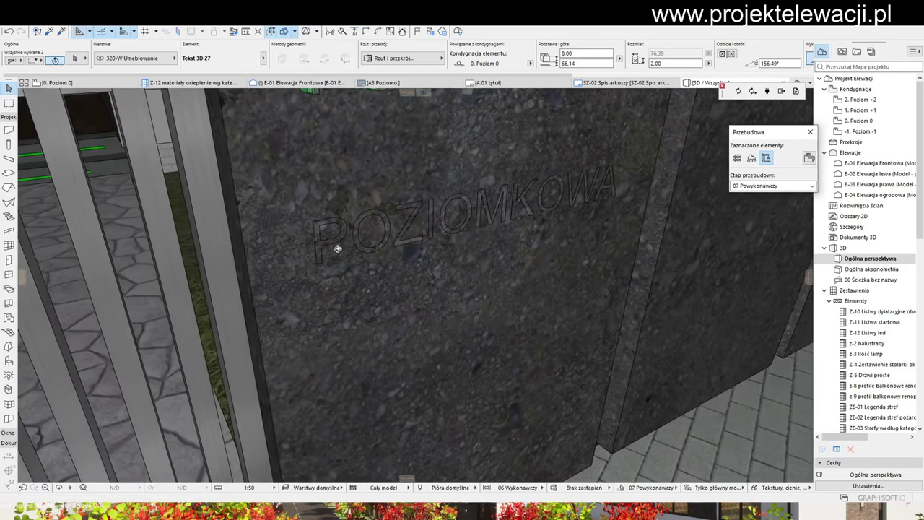
left_click(79, 15)
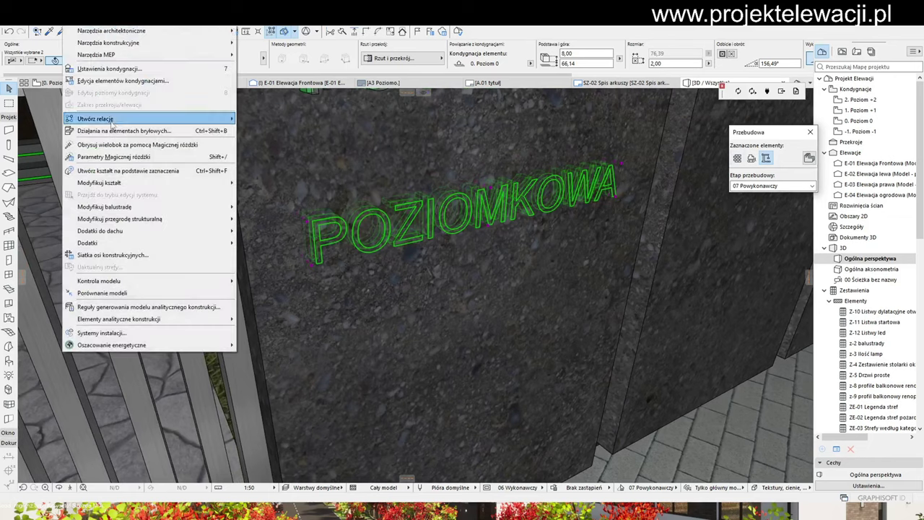
left_click(122, 120)
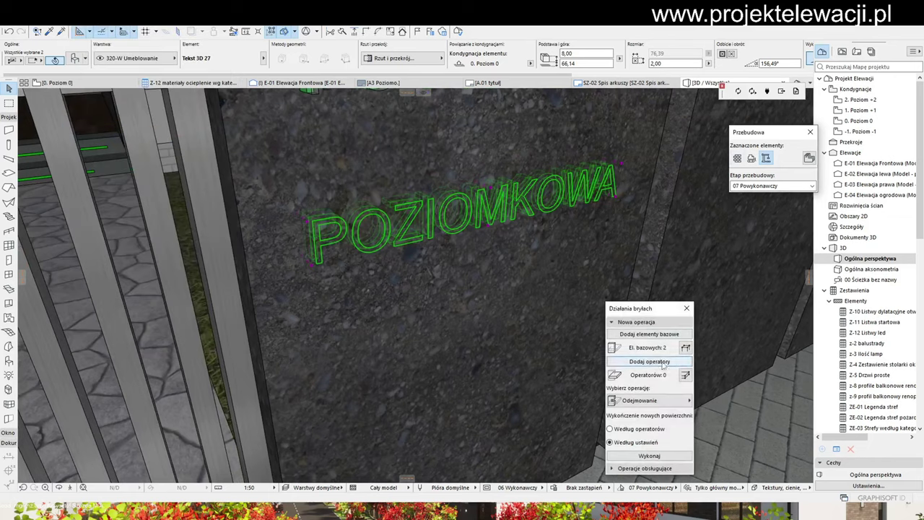
left_click(464, 170)
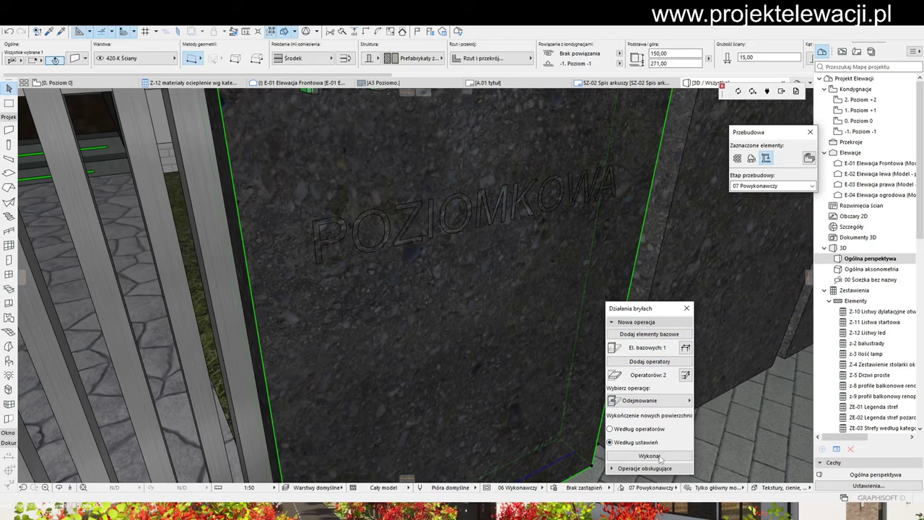
key("Escape")
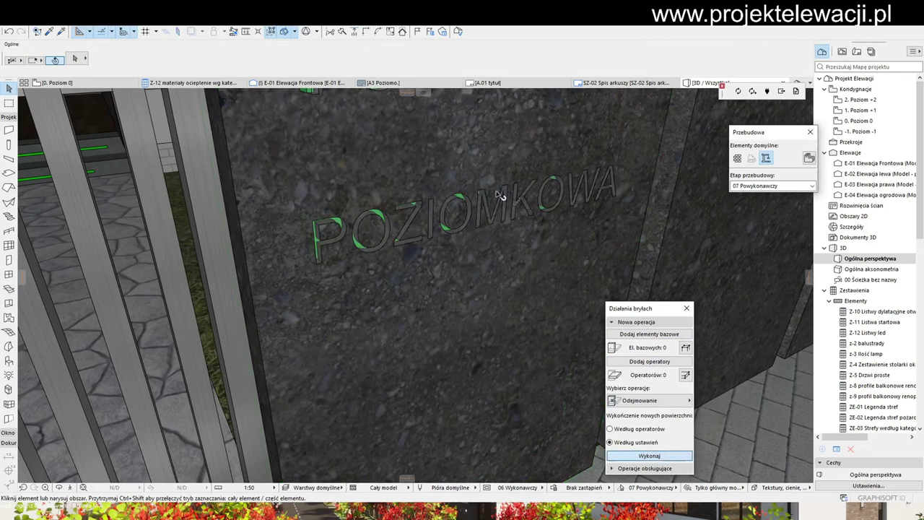
mouse_move(502, 204)
middle_mouse_down("shift")
mouse_move(346, 173)
mouse_move(526, 171)
mouse_move(408, 234)
mouse_move(434, 252)
mouse_move(286, 225)
middle_mouse_up("shift")
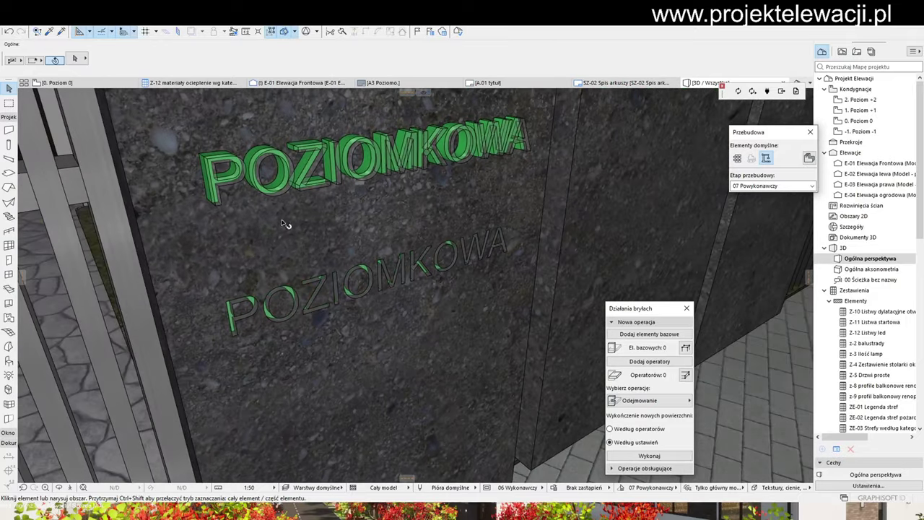
left_click(218, 207)
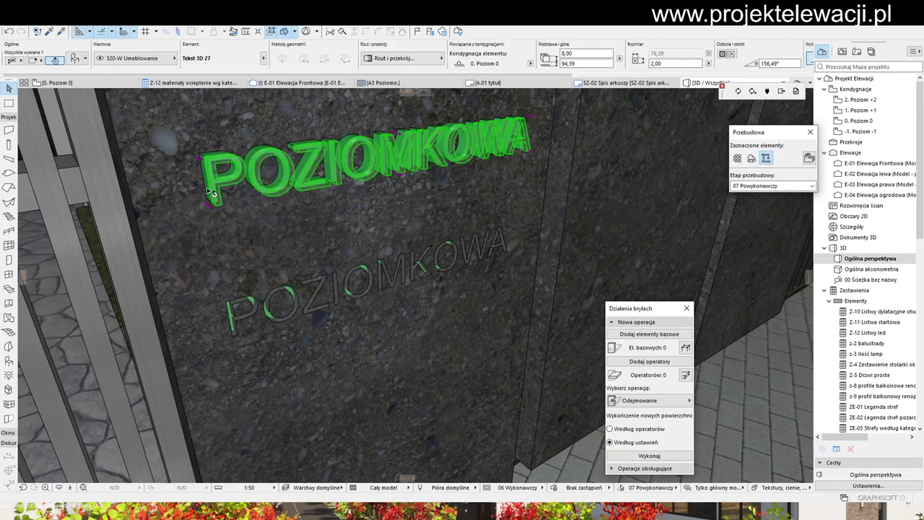
left_click_drag(206, 177, 217, 181)
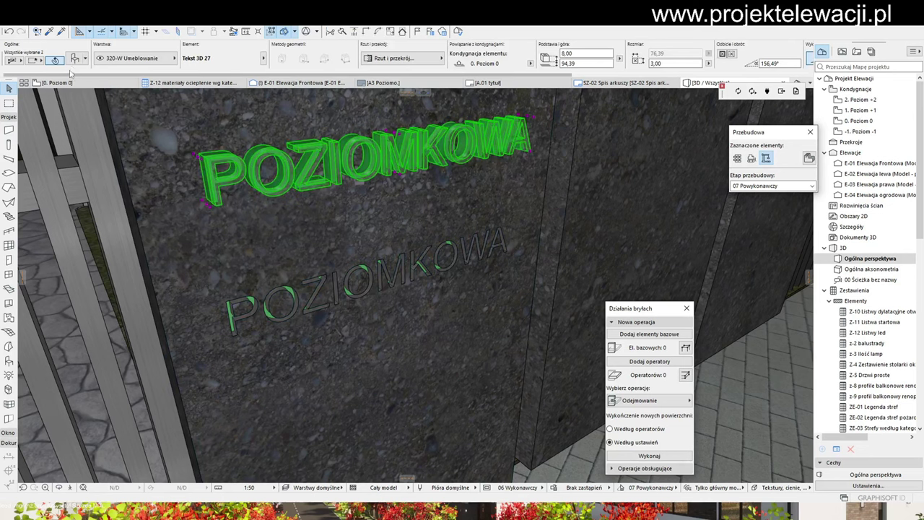
key("ctrl+t")
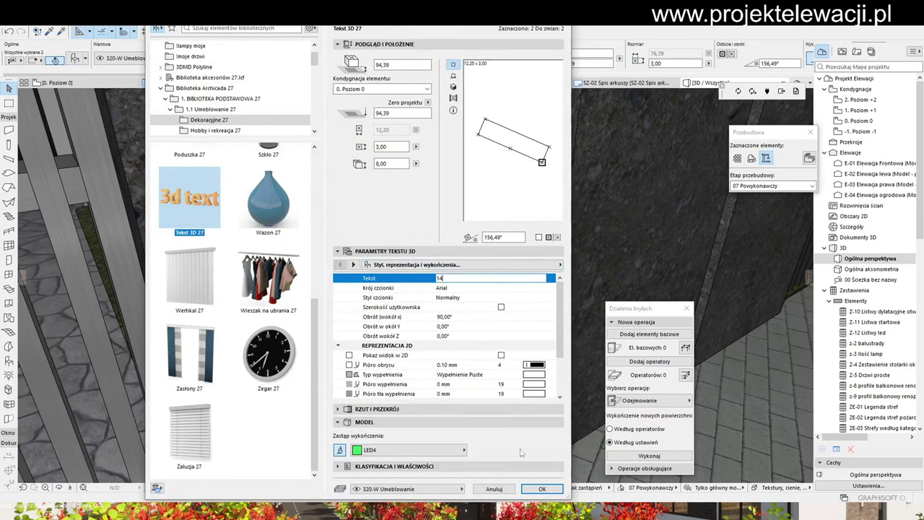
left_click(541, 489)
scroll(433, 166, "up", 5)
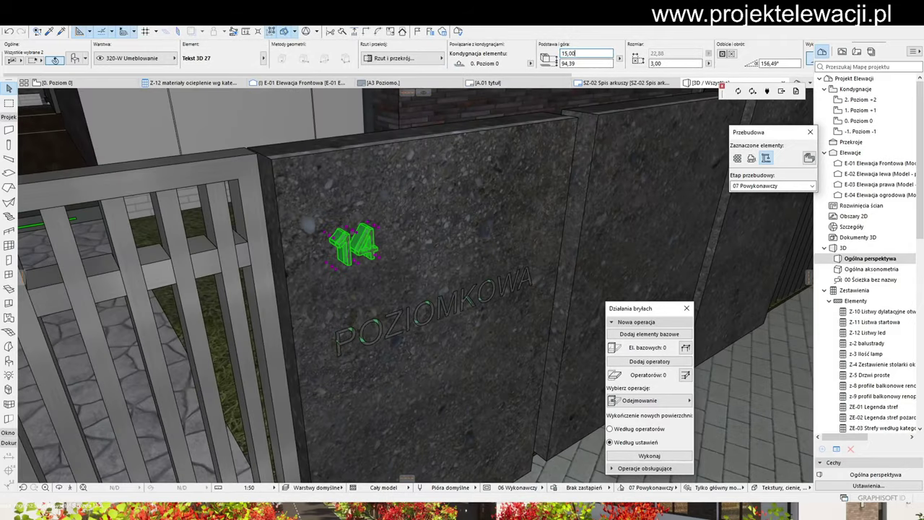
Enlarge the 14 to size 30,00 and move it lower, to elevation 82,28
key("Return")
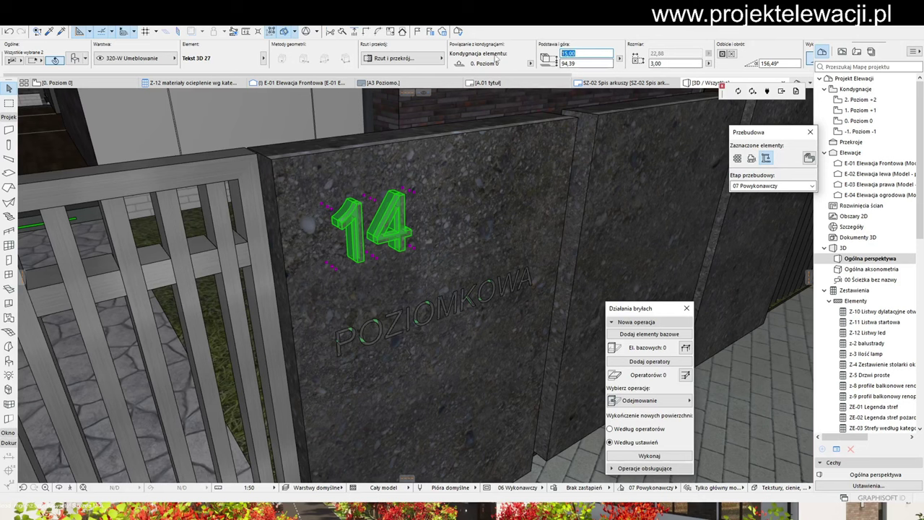
key("Return")
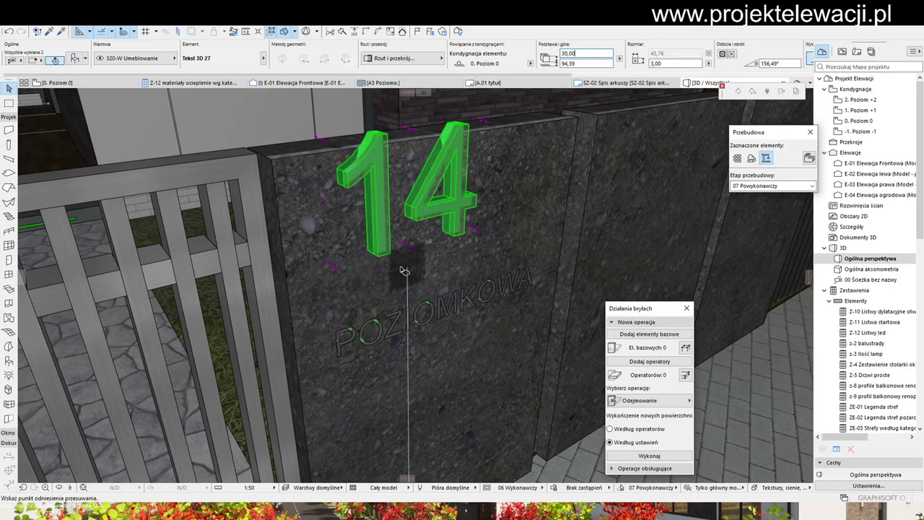
left_click(335, 271)
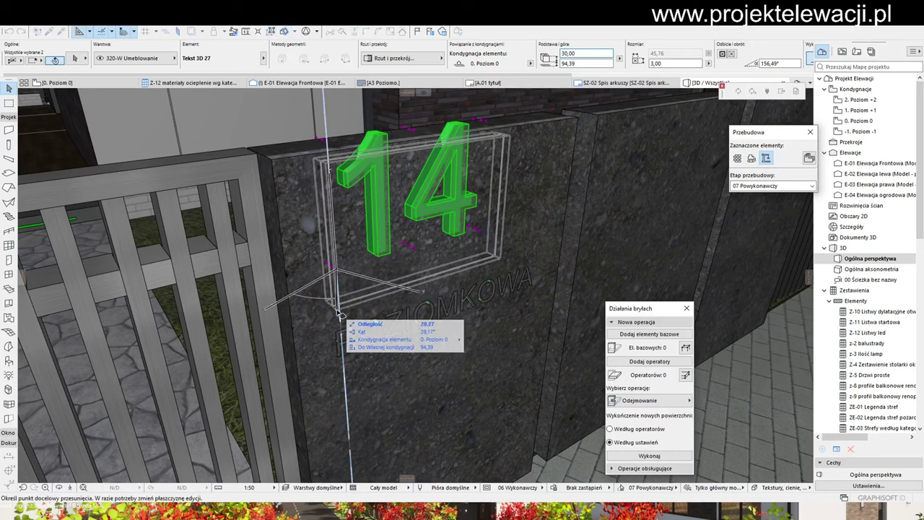
left_click(341, 361)
Reopen the 3D Text settings of the green 14, viewed from the left
middle_click_drag(391, 271, 469, 233, "shift")
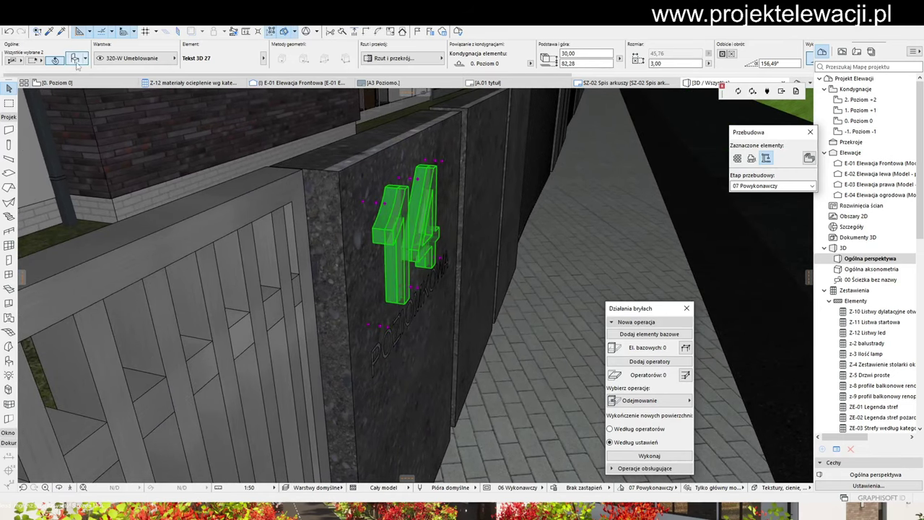
key("ctrl+t")
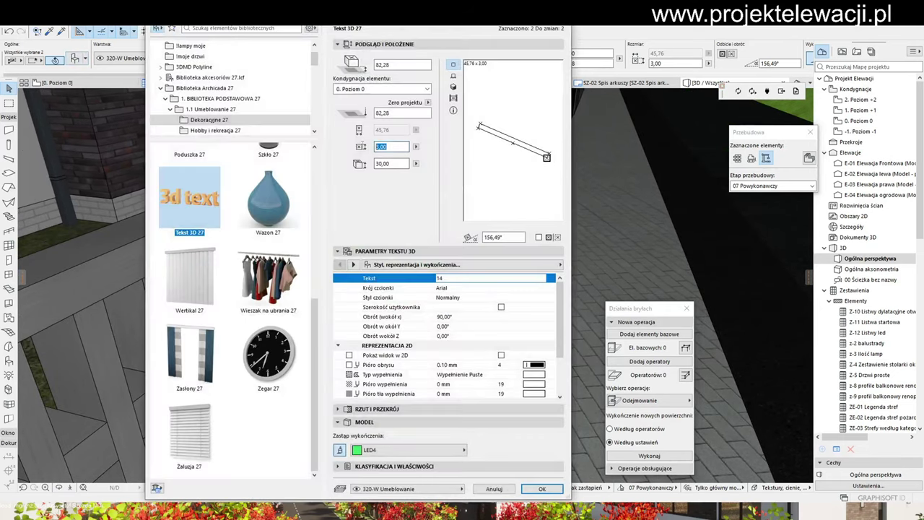
key("Return")
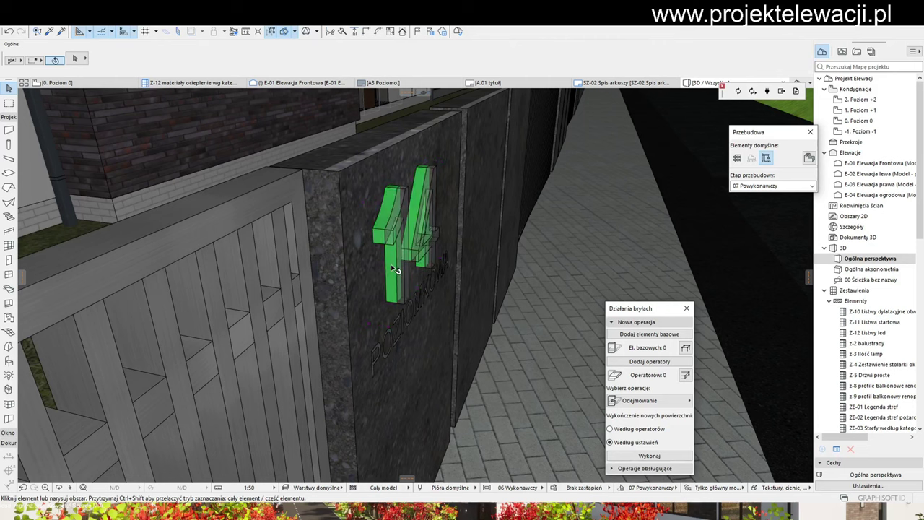
left_click(418, 230)
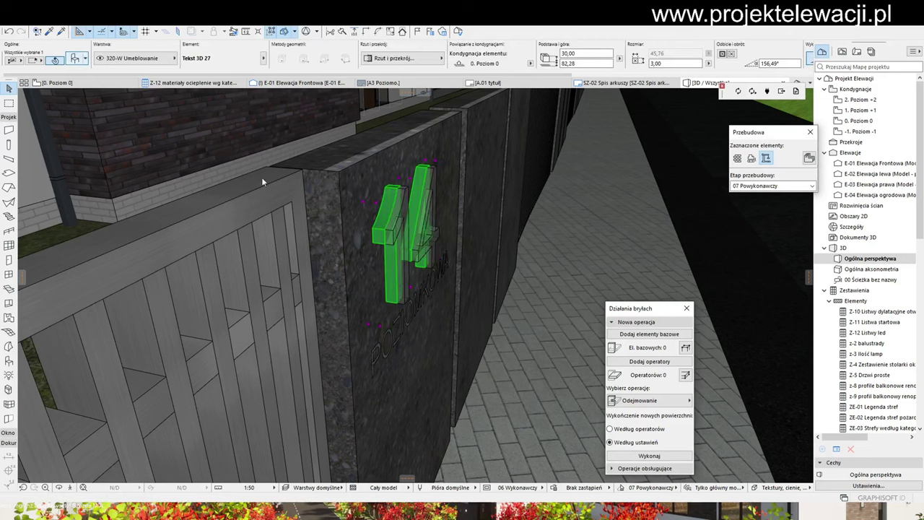
double_click(420, 192)
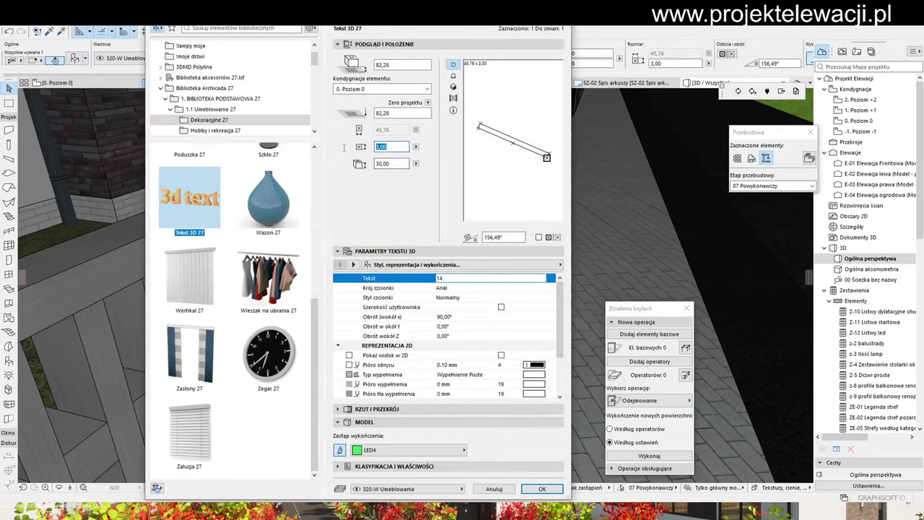
Give the 14 depth 0,5 with a clear glass finish and reposition it on the wall
left_click(543, 489)
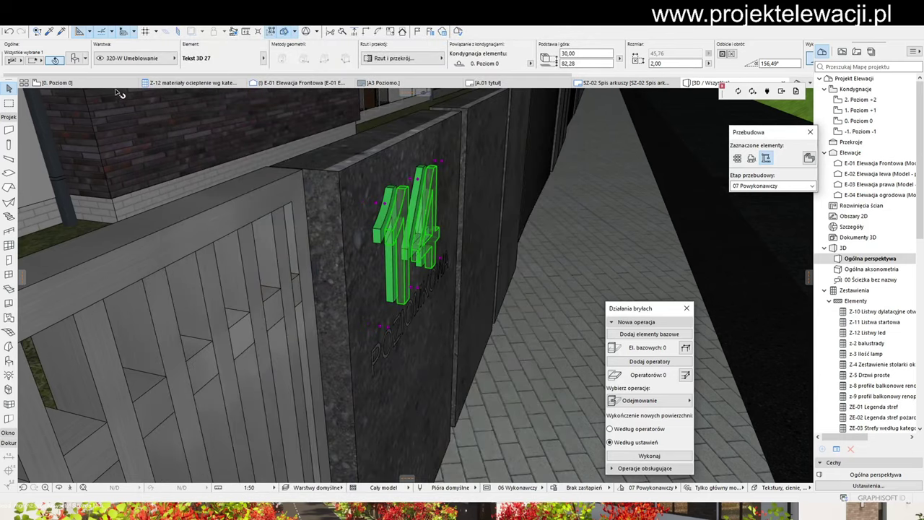
key("ctrl+t")
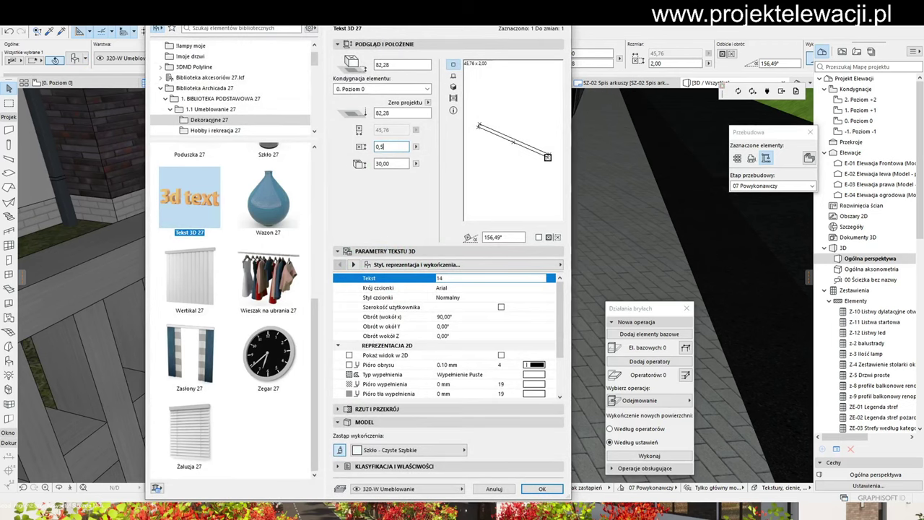
key("Return")
scroll(412, 292, "up", 3)
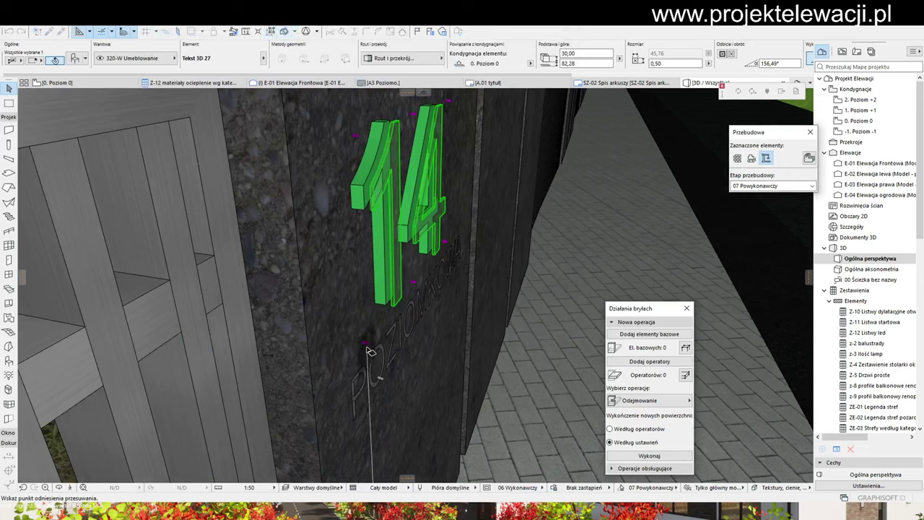
left_click(366, 344)
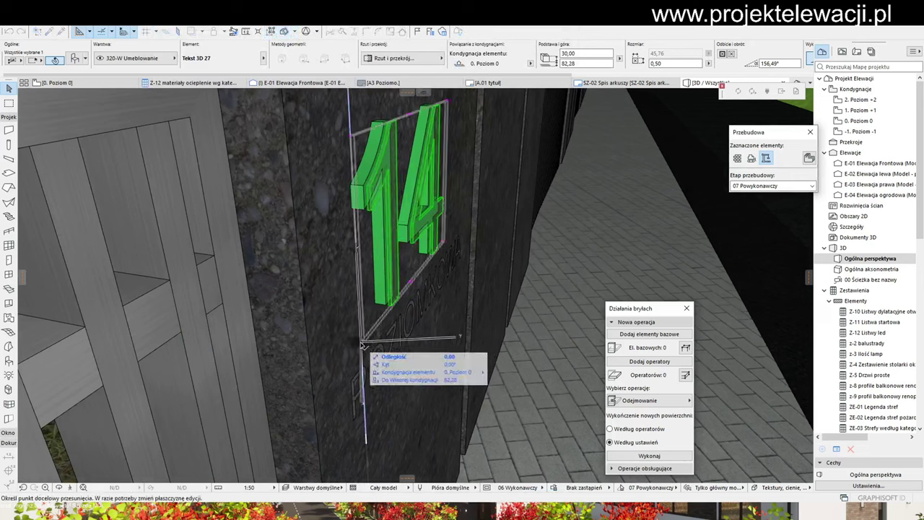
left_click(363, 347)
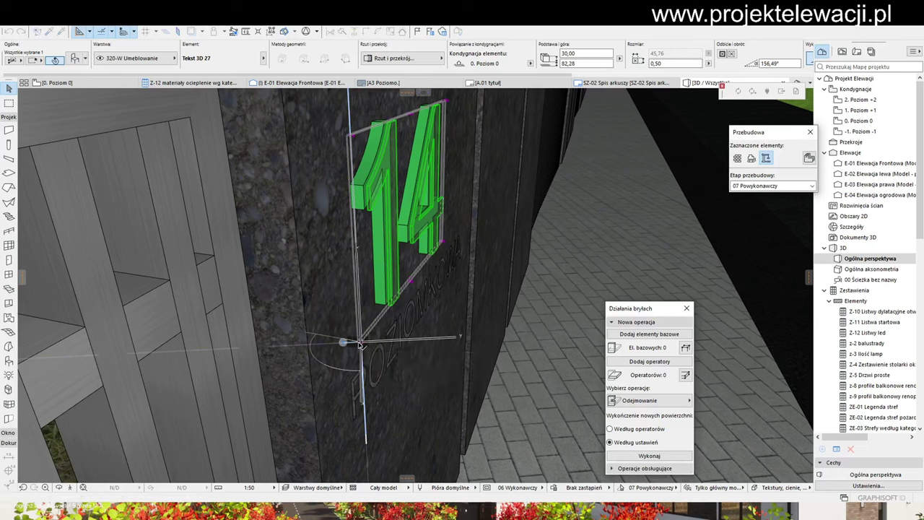
Set both copies of the 14 as subtraction operators
left_click(386, 302, "shift")
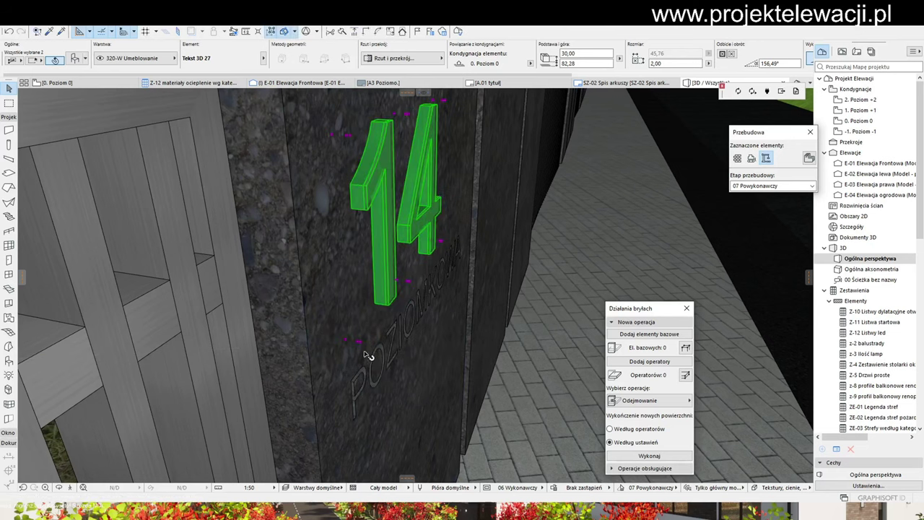
key("ctrl+d")
left_click(330, 343)
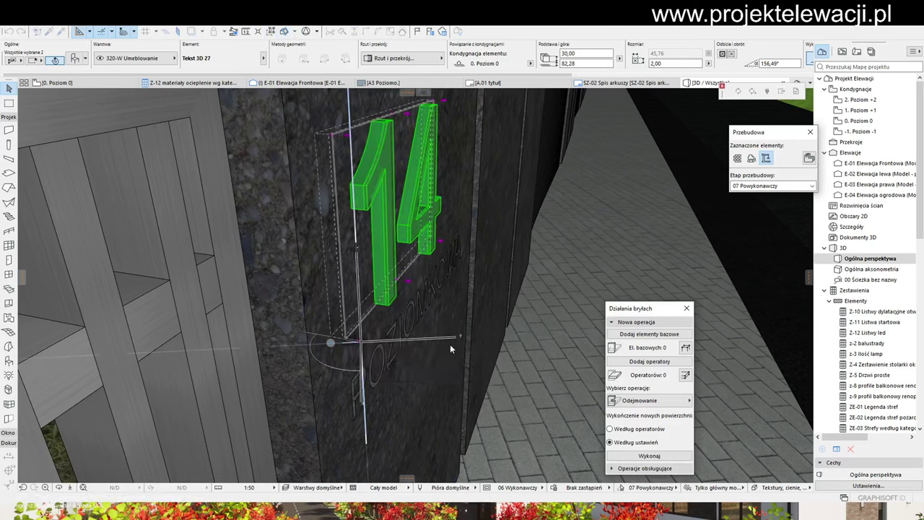
left_click(640, 364)
key("Escape")
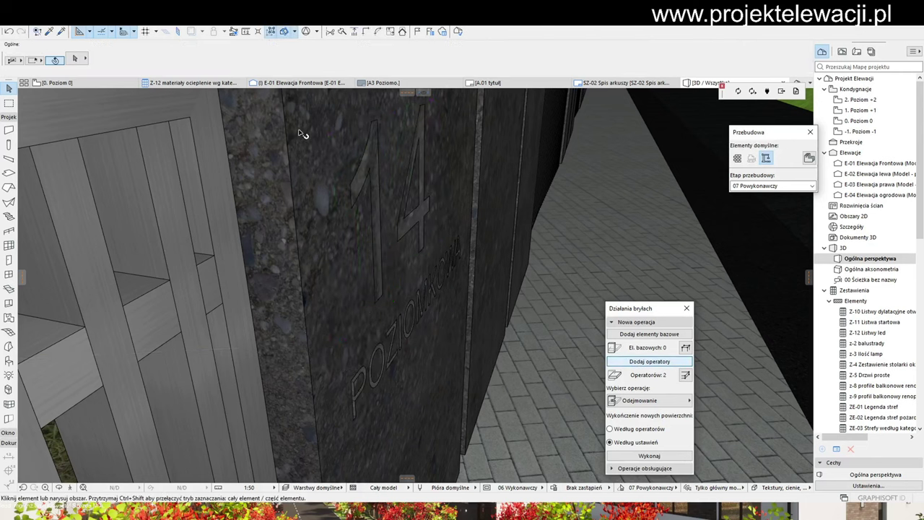
Set the fence wall as the target and execute the subtraction, carving the lettering in
left_click(402, 388)
left_click(663, 334)
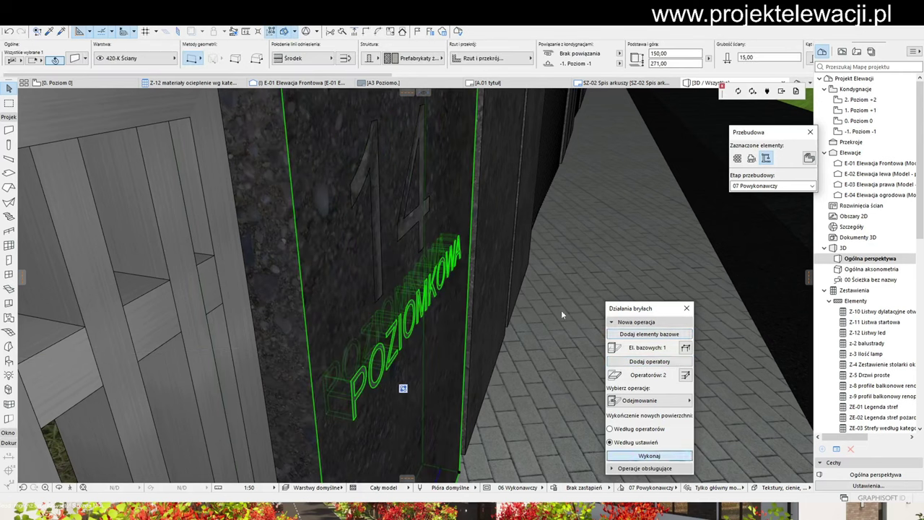
middle_click_drag(561, 314, 496, 243, "shift")
key("Return")
middle_click_drag(450, 213, 426, 277, "shift")
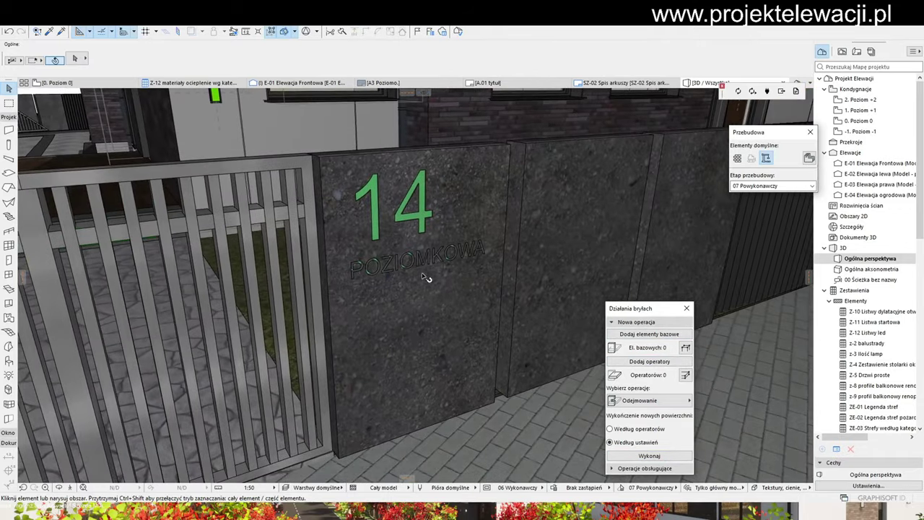
middle_click_drag(481, 282, 344, 282, "shift")
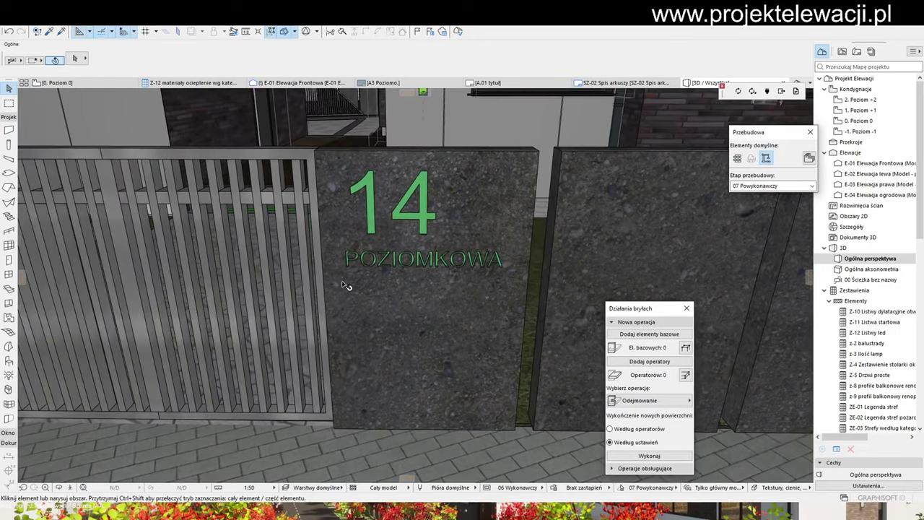
left_click(415, 329)
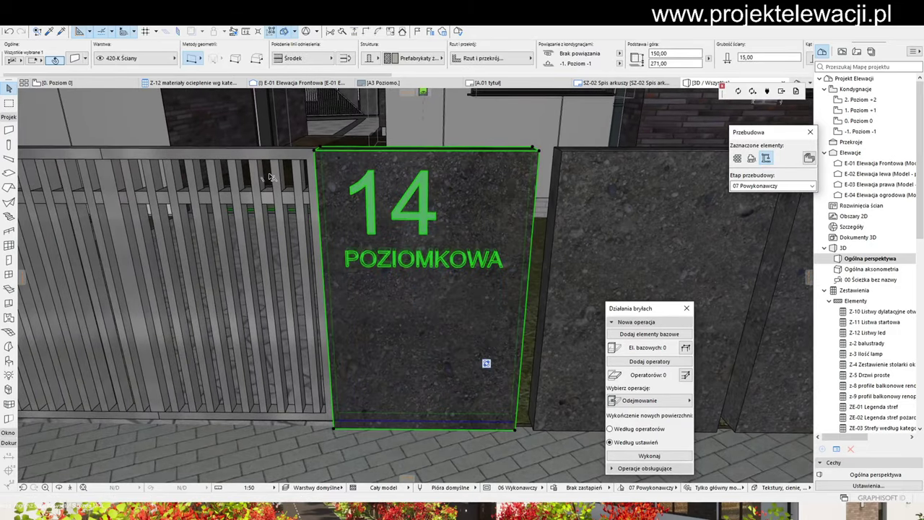
Export the model over the existing .udatasmith file, confirming the overwrite with Tak
key("Escape")
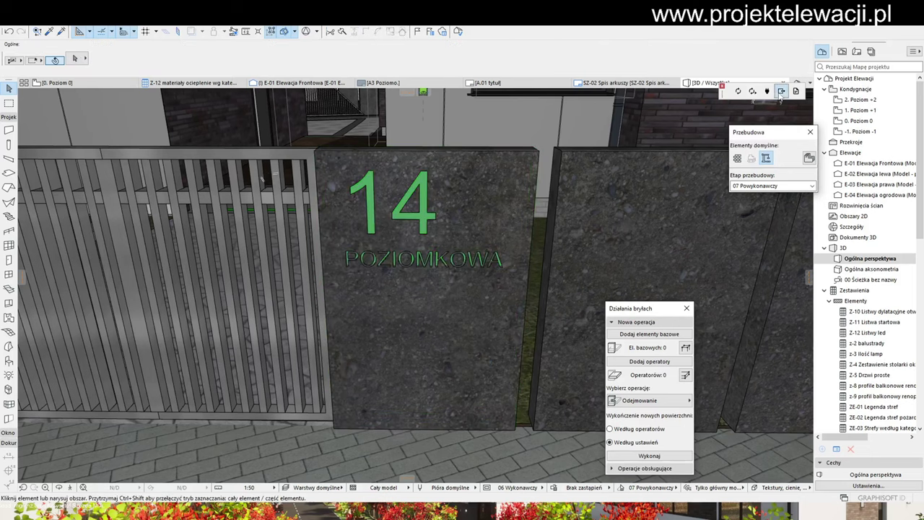
left_click(781, 91)
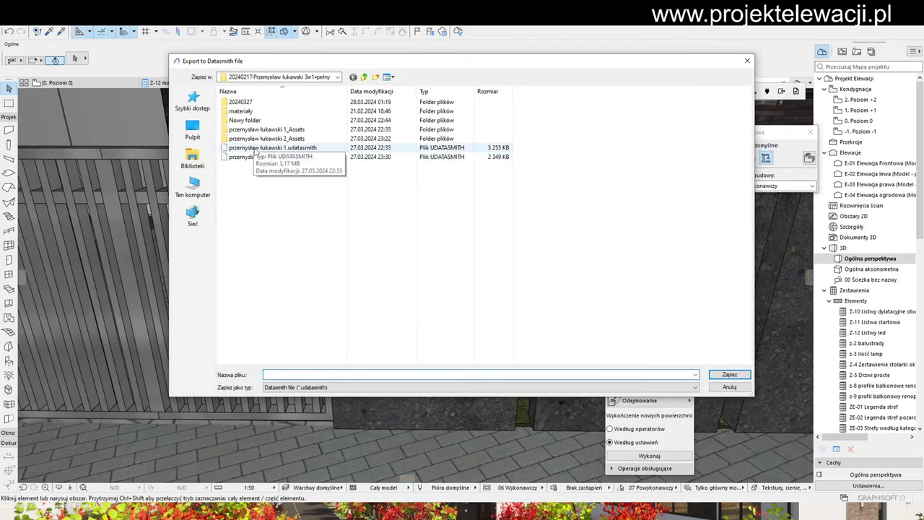
double_click(257, 148)
left_click(482, 258)
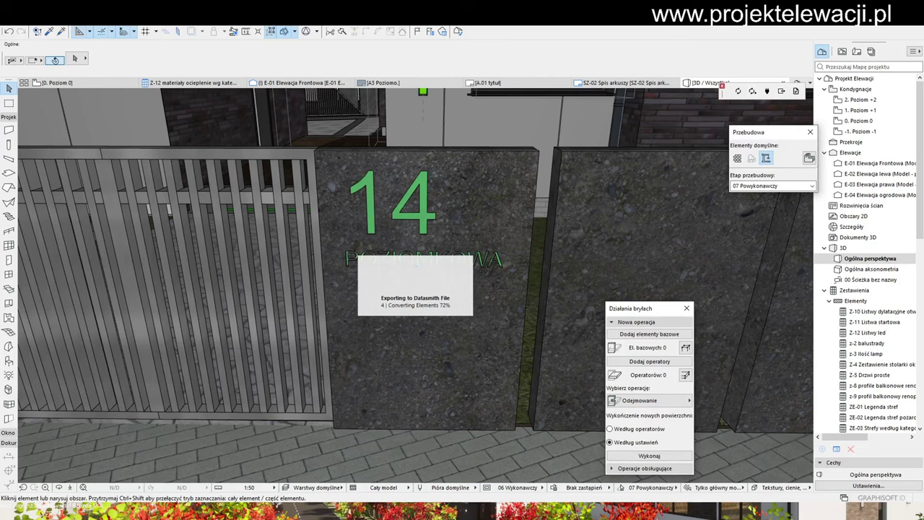
mouse_move(432, 514)
mouse_move(435, 482)
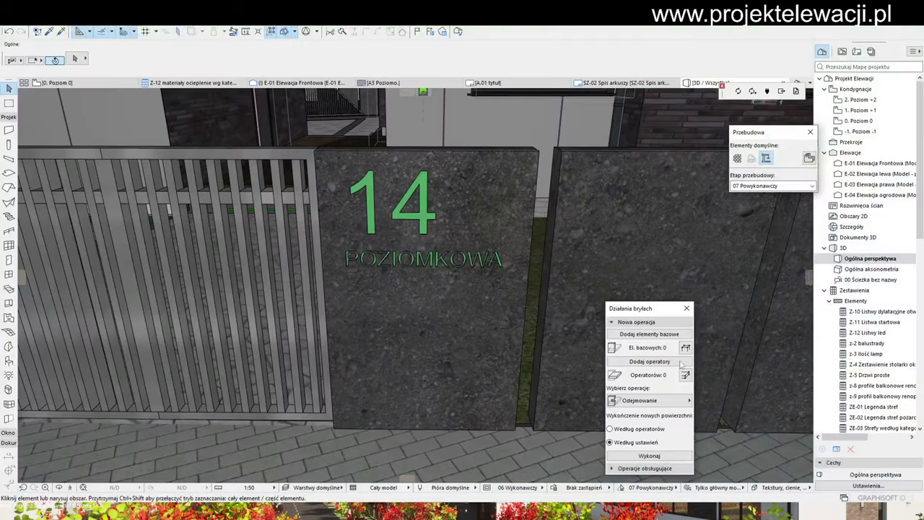
key("alt+Tab")
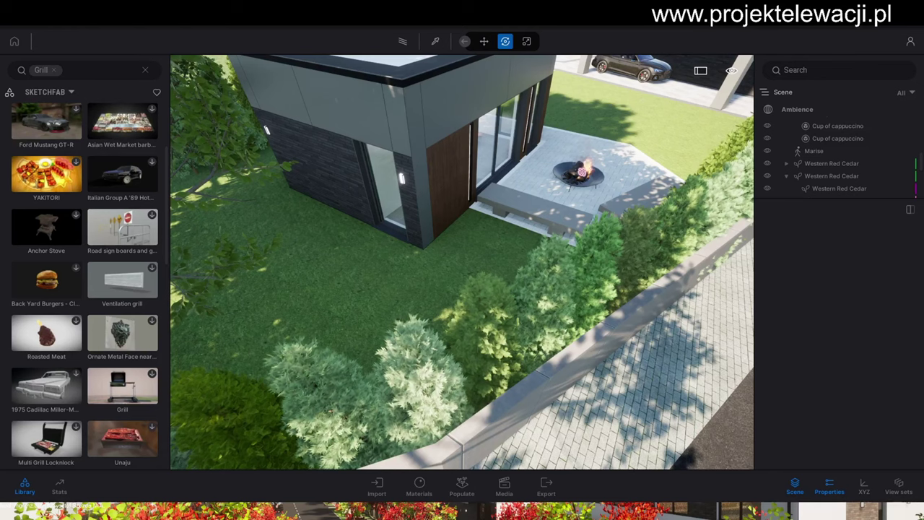
Reload the updated Datasmith model in Twinmotion and lower the camera to face the fence
left_click(376, 484)
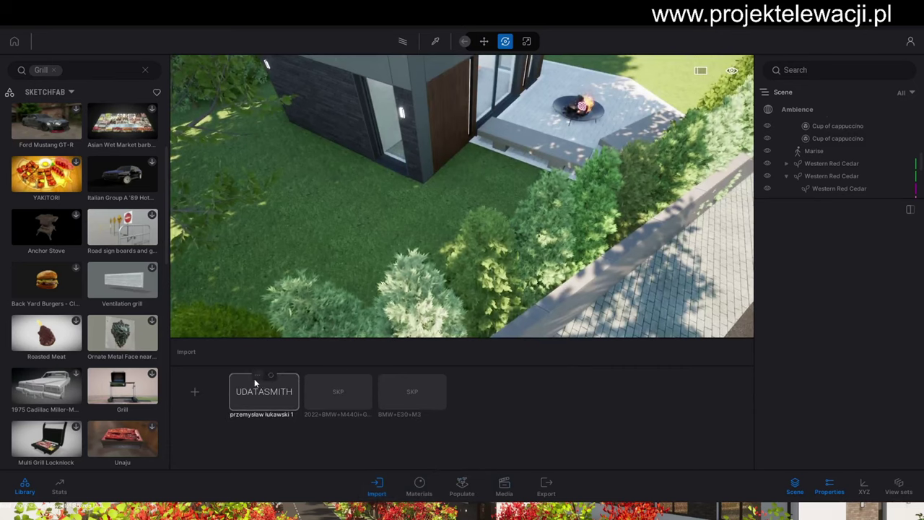
left_click(273, 376)
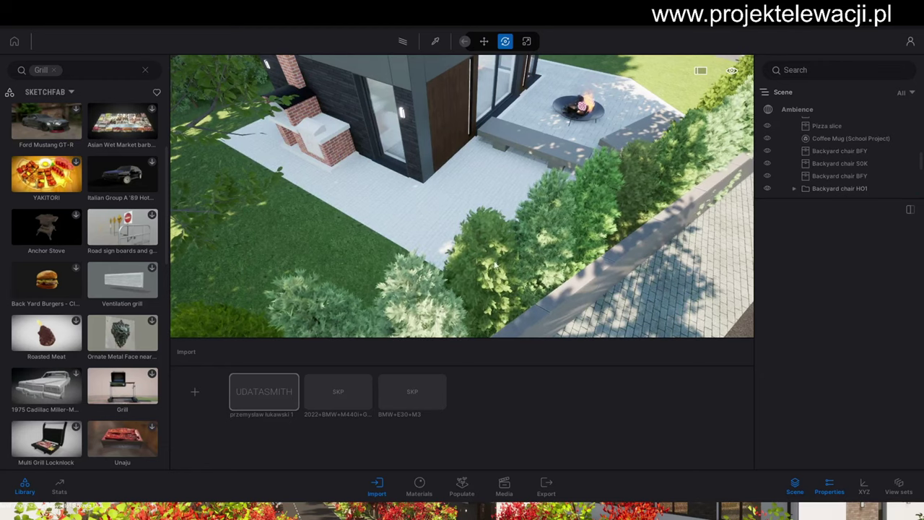
left_click_drag(533, 280, 454, 244)
left_click(721, 177)
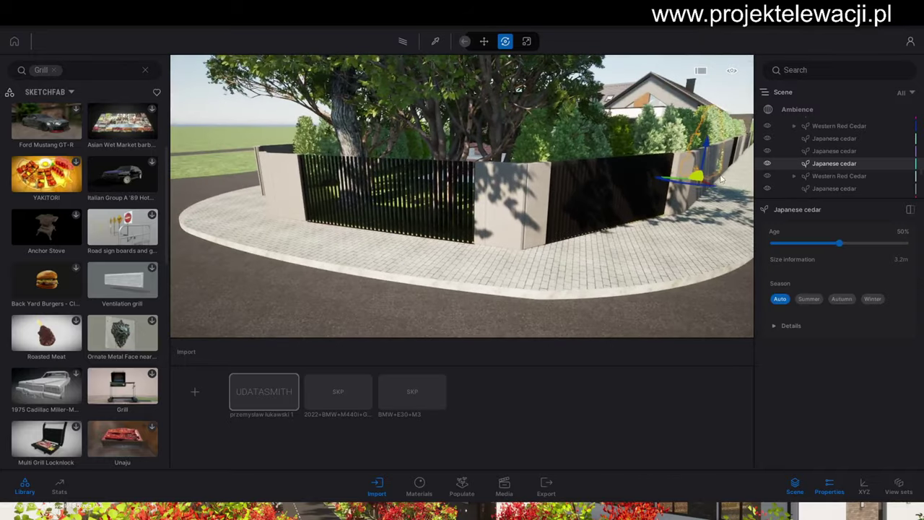
Move the camera along the road to a close-up of the lettered fence panel
left_click(588, 179)
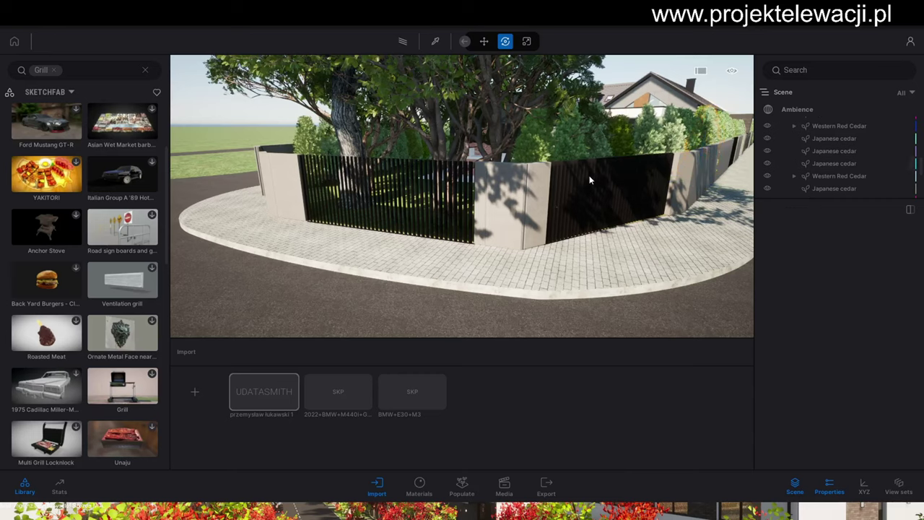
left_click_drag(588, 180, 427, 246)
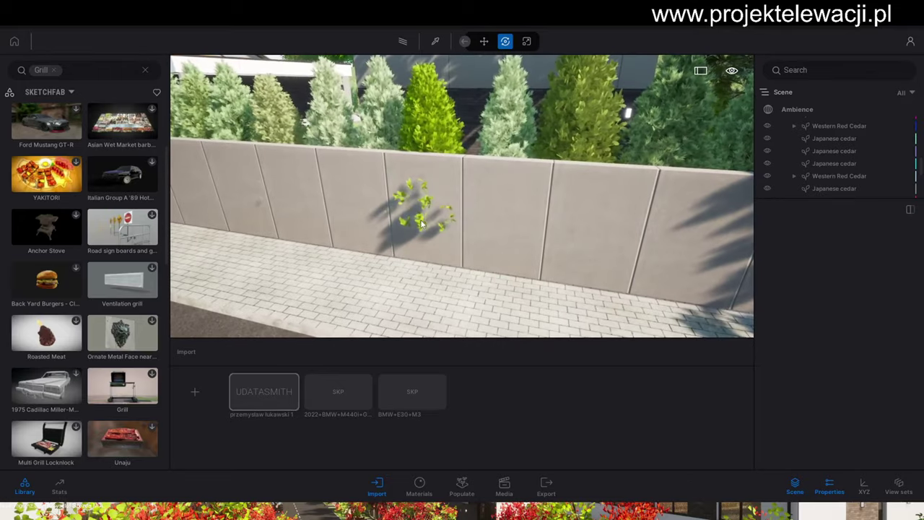
left_click(427, 246)
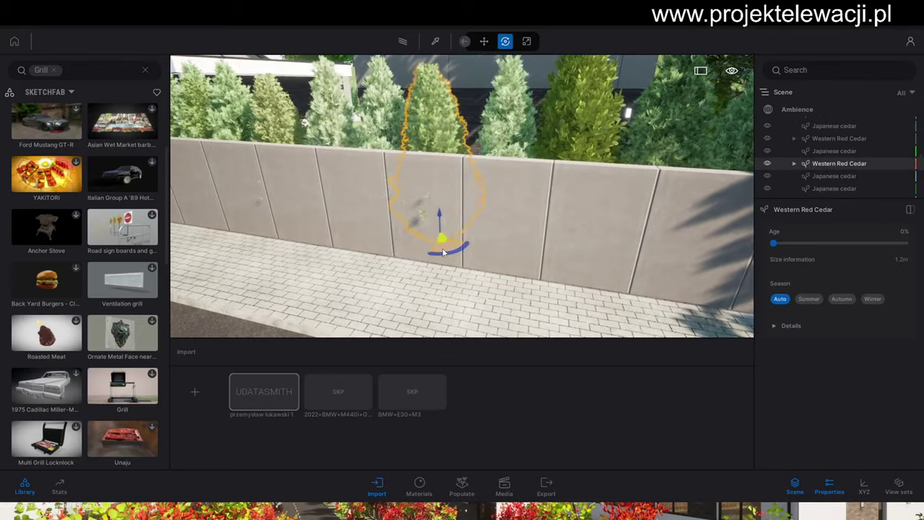
left_click_drag(443, 251, 223, 241)
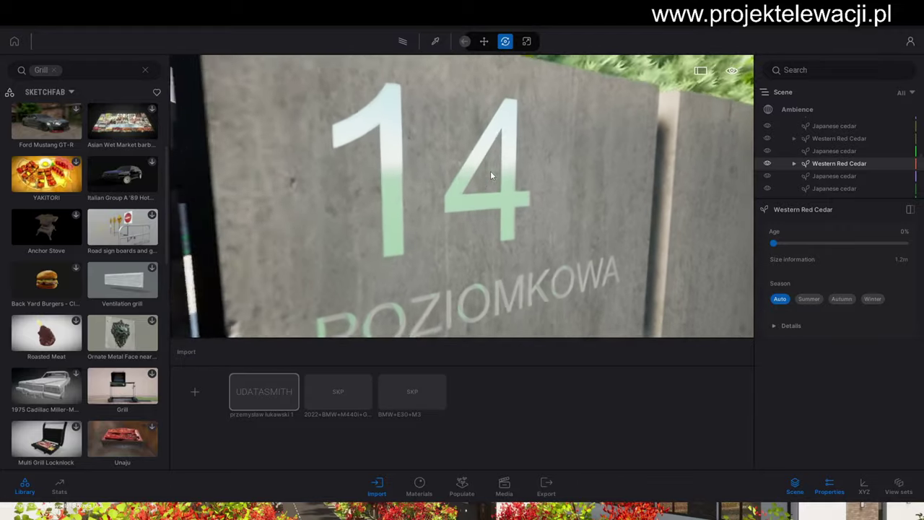
Hide the Szkło_-_Czyste_Szybkie glass layer covering the 14 numerals
left_click(472, 210)
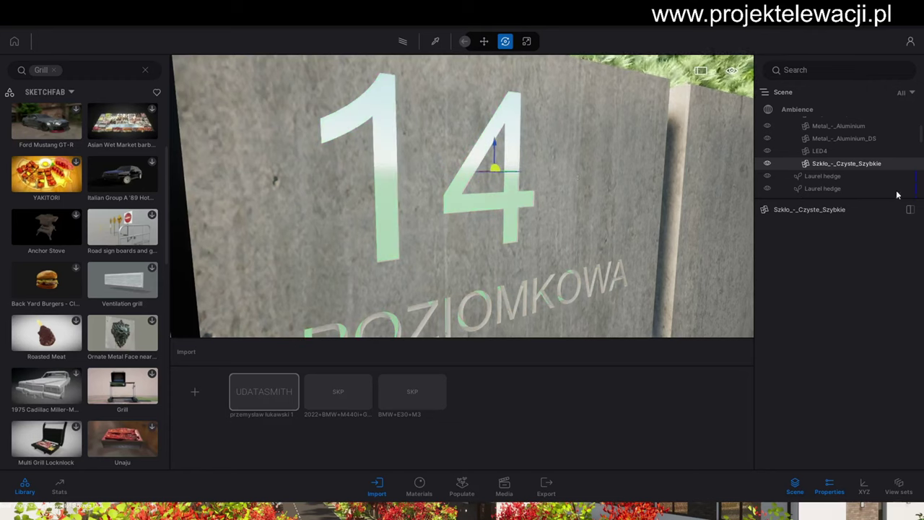
left_click(767, 164)
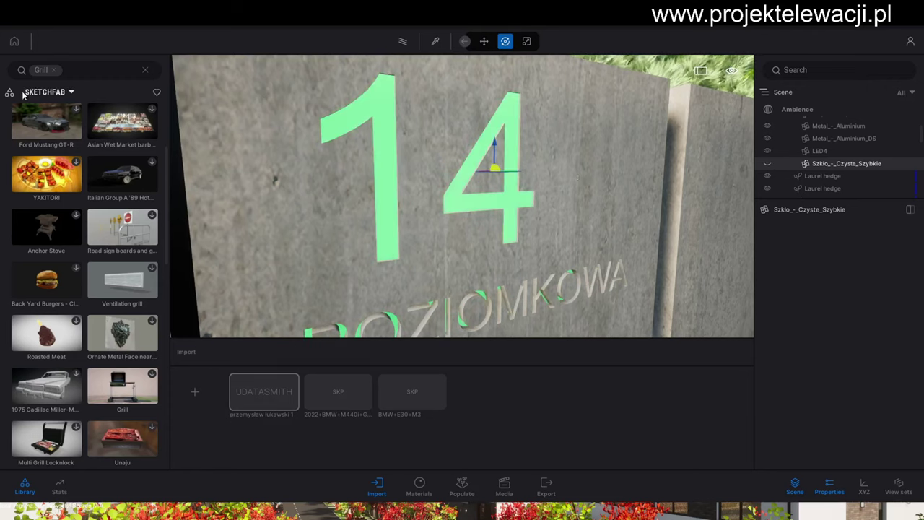
Apply the Neon 01 material from the Neons library to the 14 numerals
left_click(54, 70)
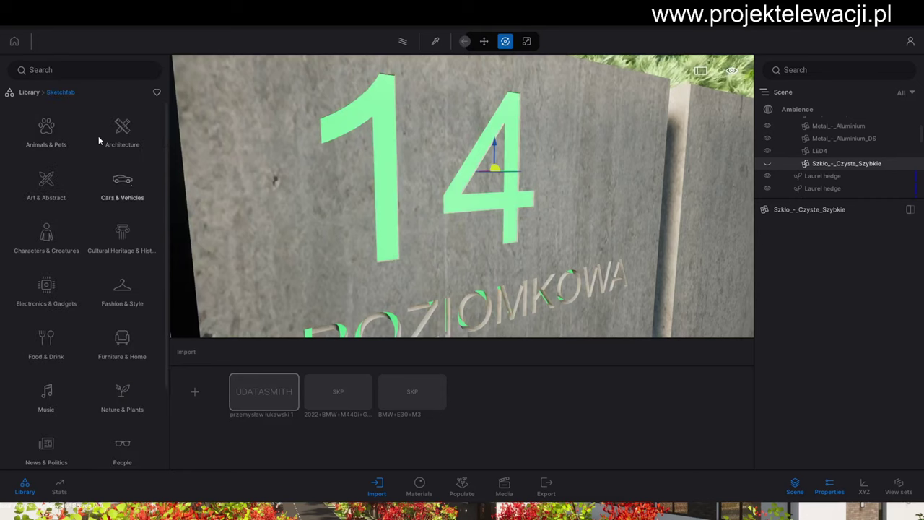
left_click(27, 93)
left_click(48, 129)
scroll(83, 281, "down", 3)
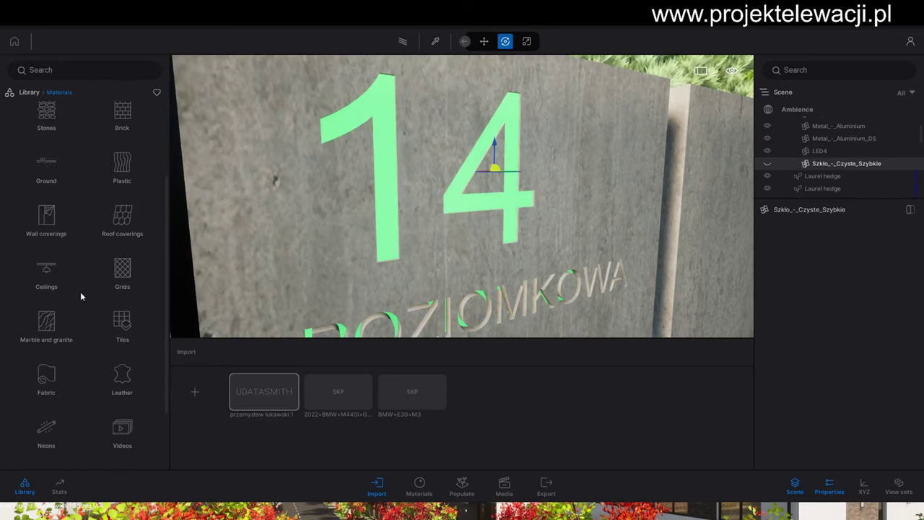
left_click(46, 430)
left_click_drag(46, 122, 340, 171)
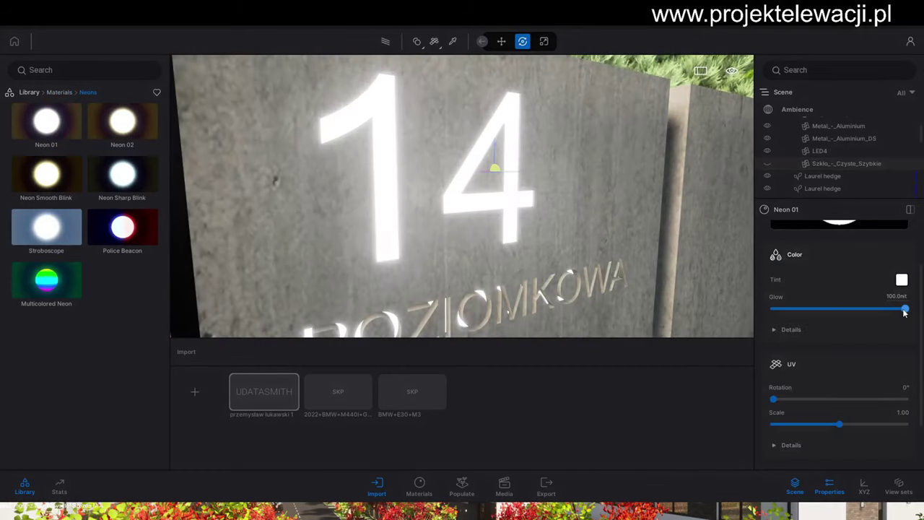
Soften the numerals' neon glow to 30.7 nit and bring up the saved Media images
left_click_drag(905, 308, 807, 309)
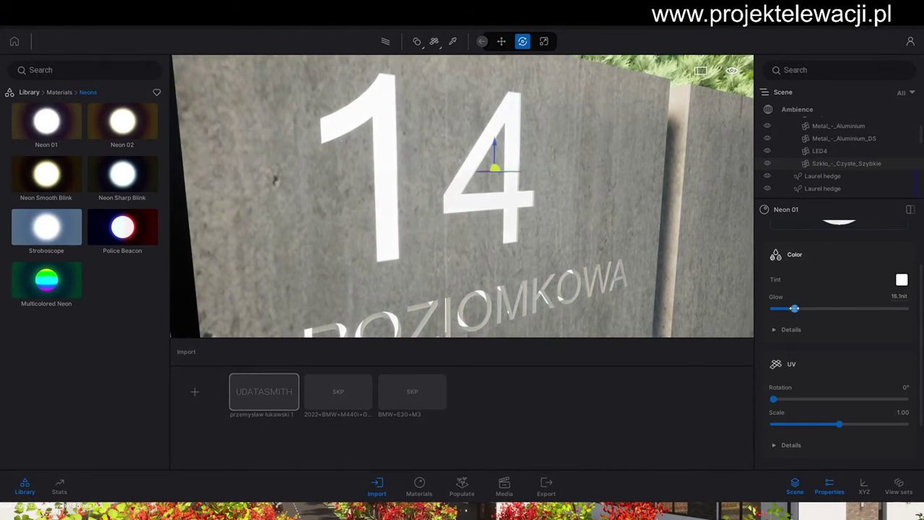
left_click_drag(786, 309, 767, 310)
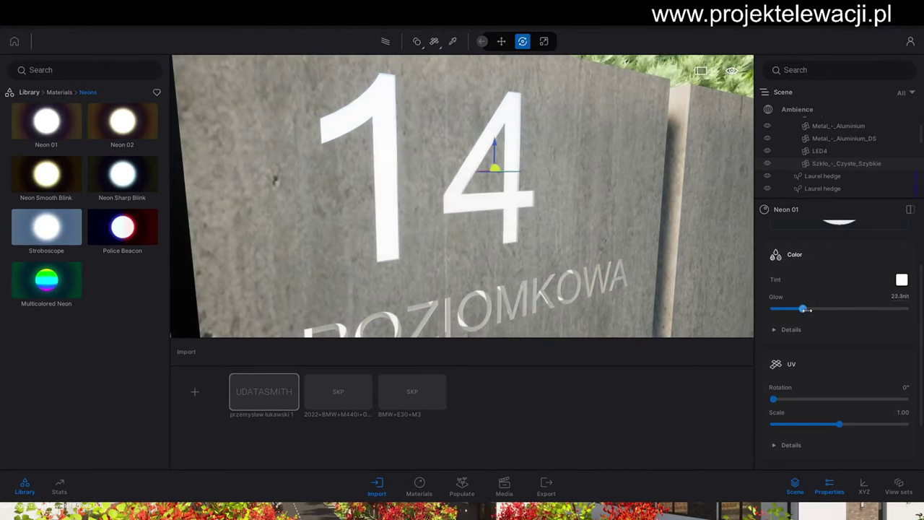
left_click(662, 390)
scroll(637, 299, "down", 5)
left_click(503, 486)
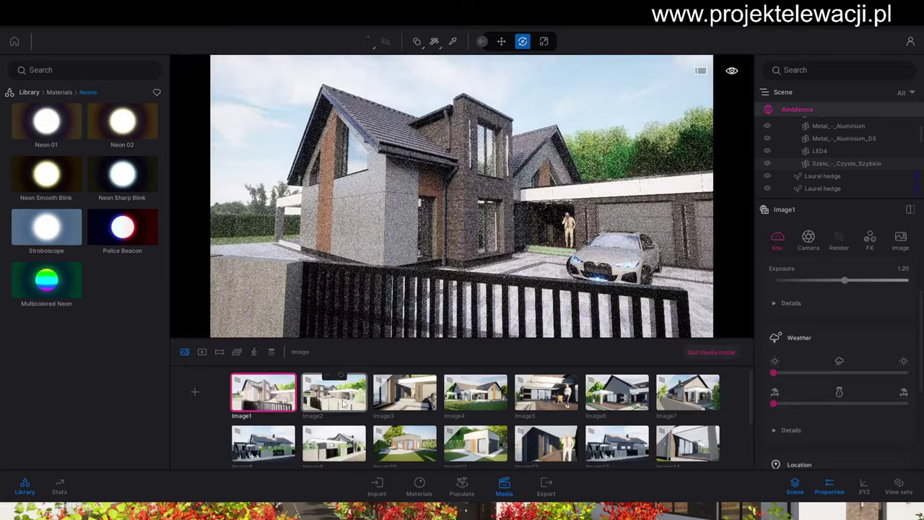
In the Image3 view, make the entrance steps white Neon 01 with glow dimmed to 29.2 nit
left_click(346, 403)
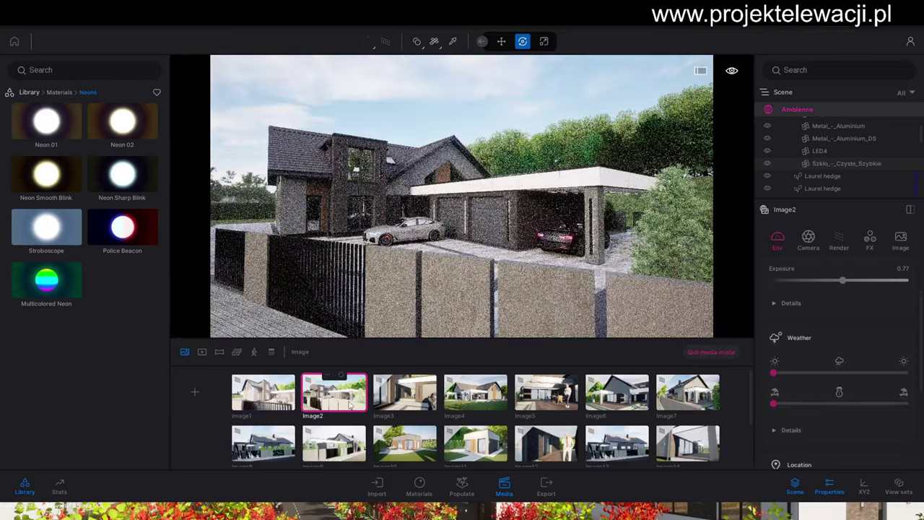
left_click(410, 408)
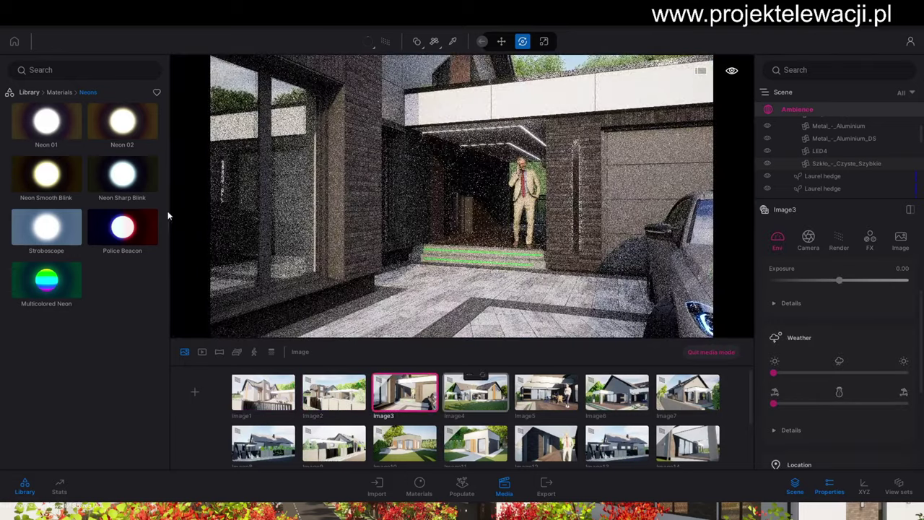
left_click_drag(51, 127, 431, 265)
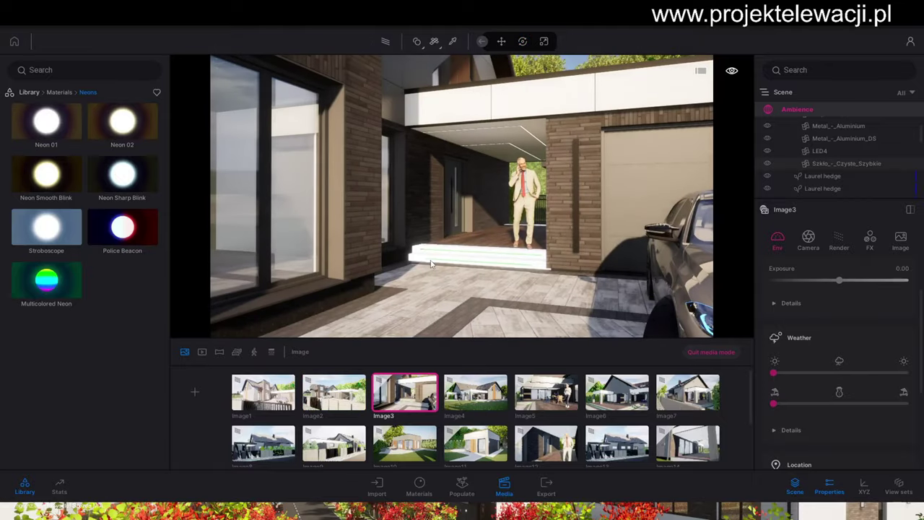
left_click(522, 41)
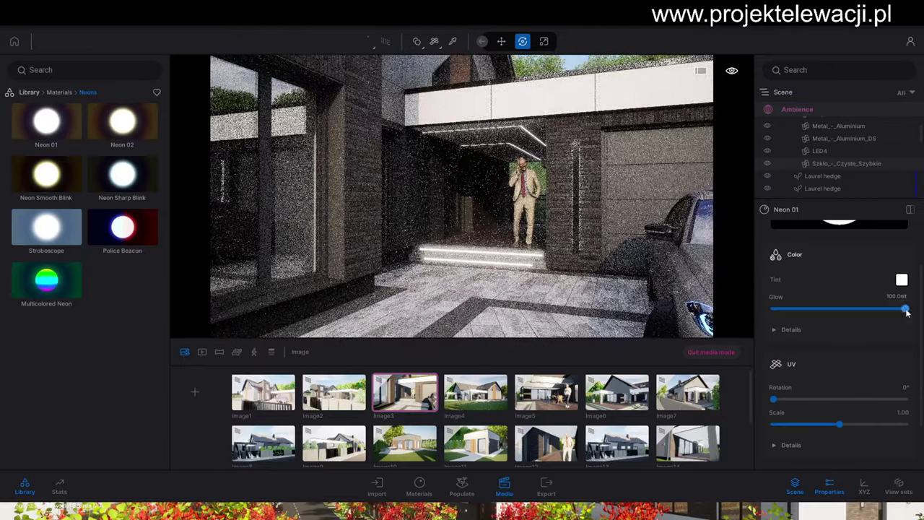
left_click_drag(833, 311, 811, 309)
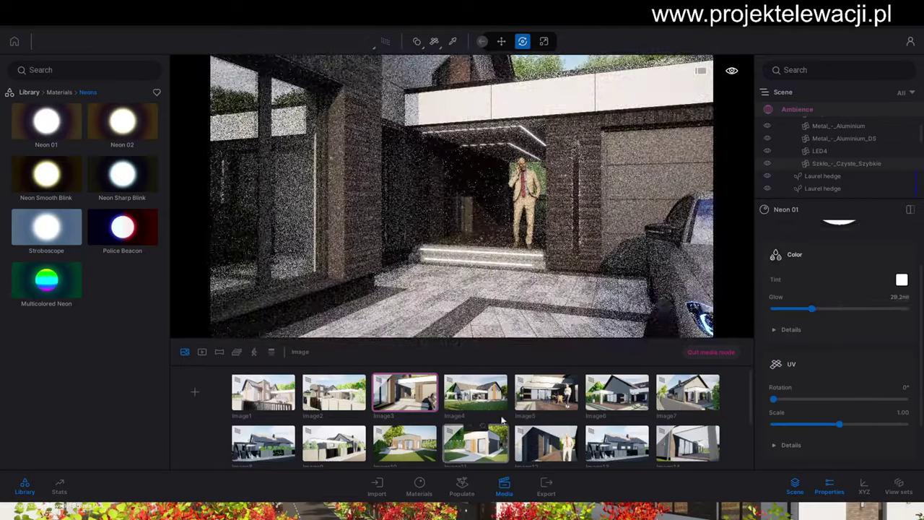
Step through the saved views Image4 to Image14, ending on the covered terrace canopy view
left_click(475, 393)
left_click(546, 393)
left_click(617, 393)
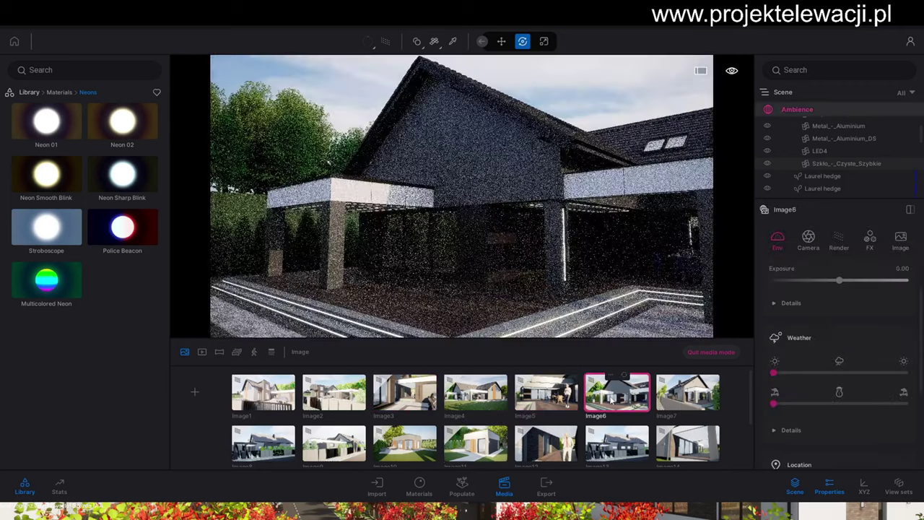
key("Right")
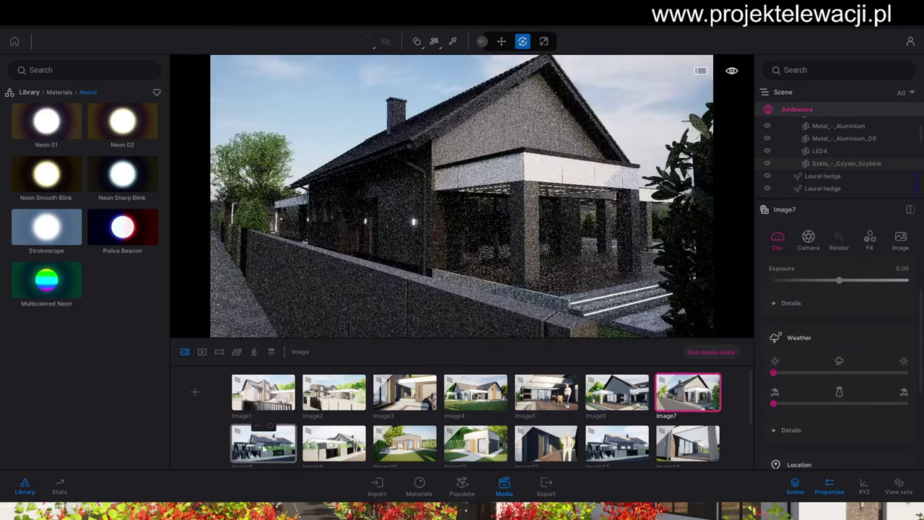
left_click(263, 444)
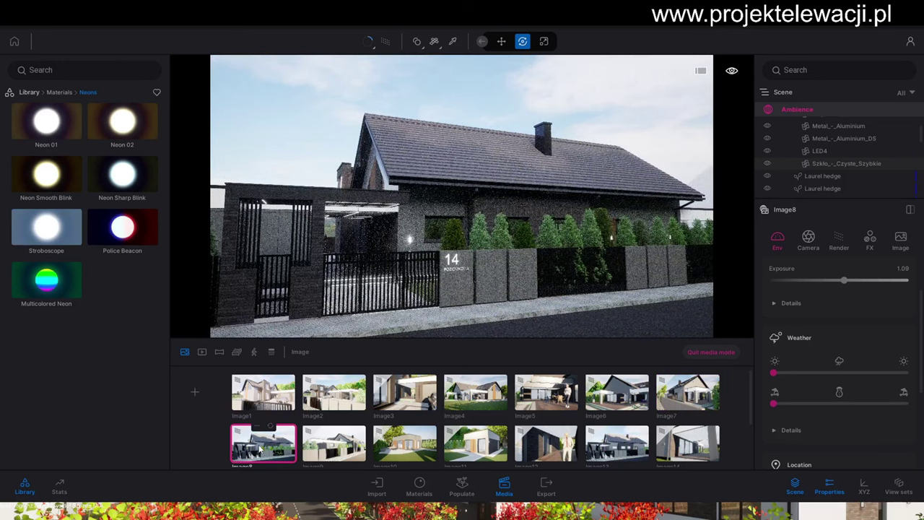
left_click(333, 444)
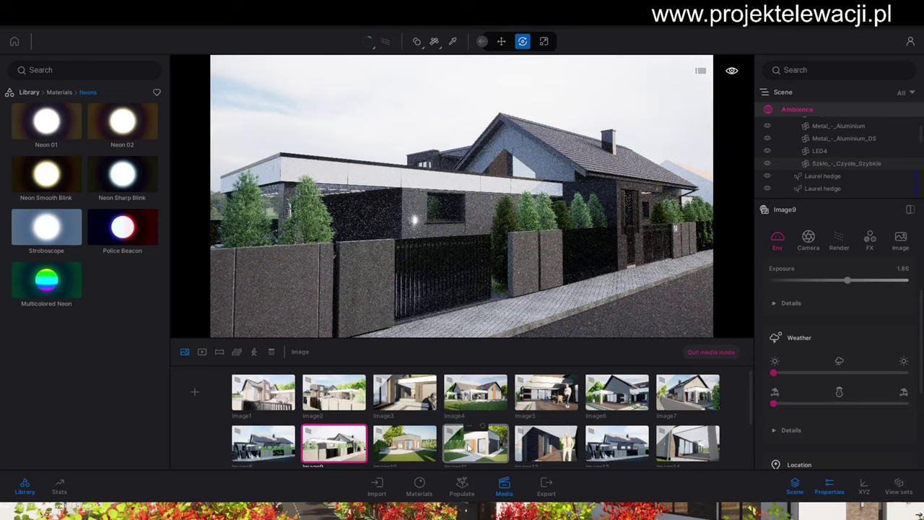
left_click(476, 444)
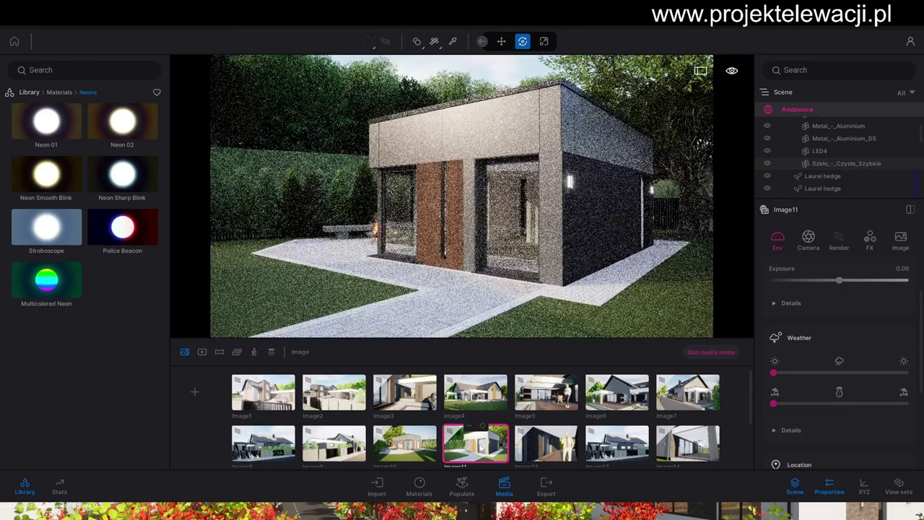
left_click(558, 445)
left_click(616, 454)
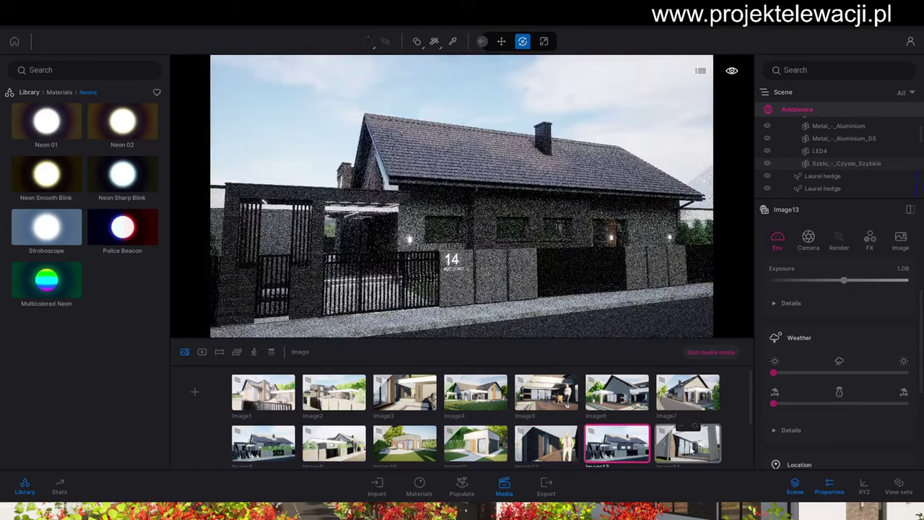
left_click(691, 449)
Browse saved views Image8 and Image9, then switch to the Image21 pavilion view
scroll(679, 438, "down", 3)
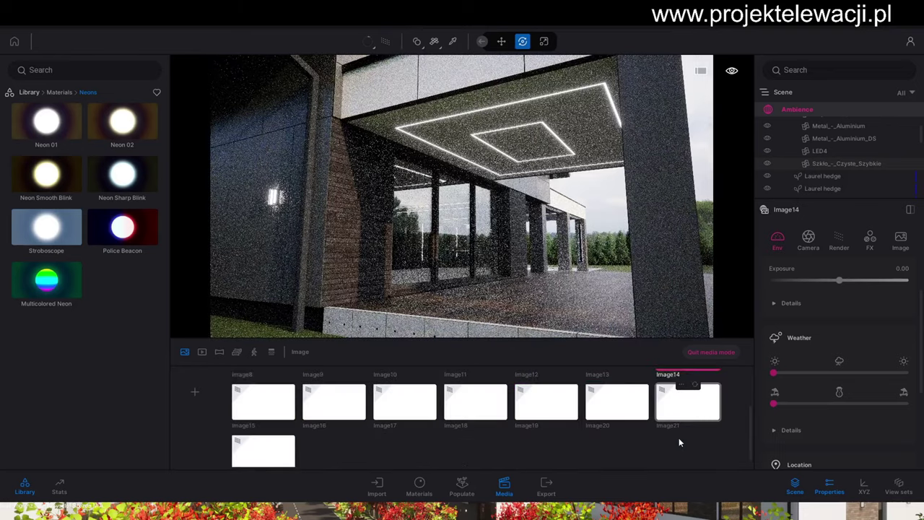
scroll(330, 405, "up", 3)
left_click(264, 439)
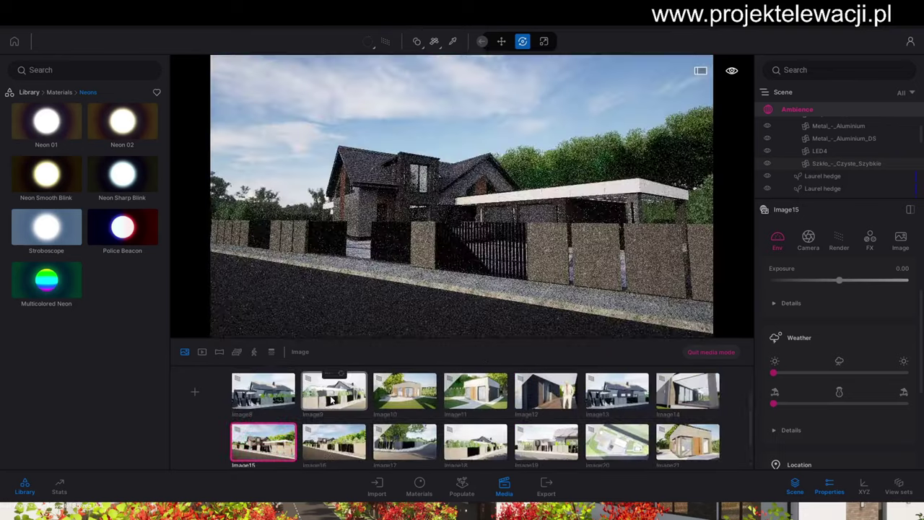
left_click(334, 439)
scroll(615, 440, "down", 3)
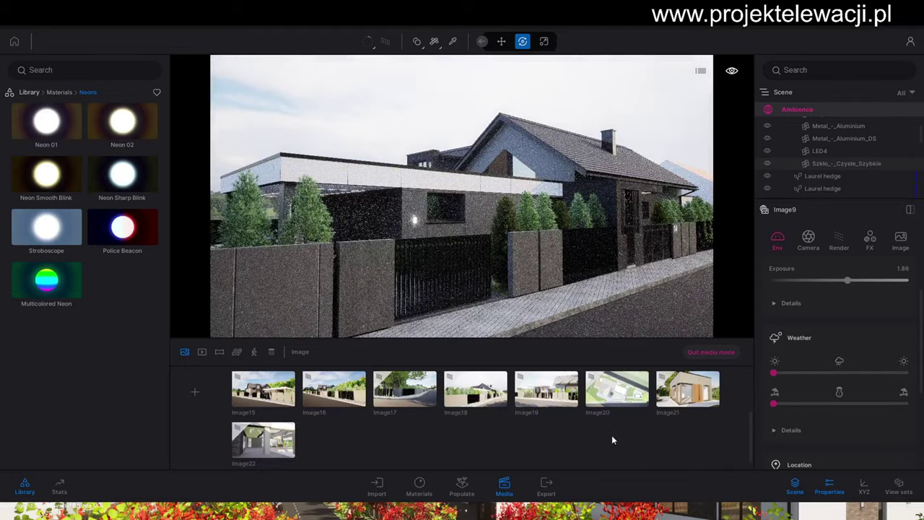
left_click(689, 397)
scroll(691, 395, "up", 2)
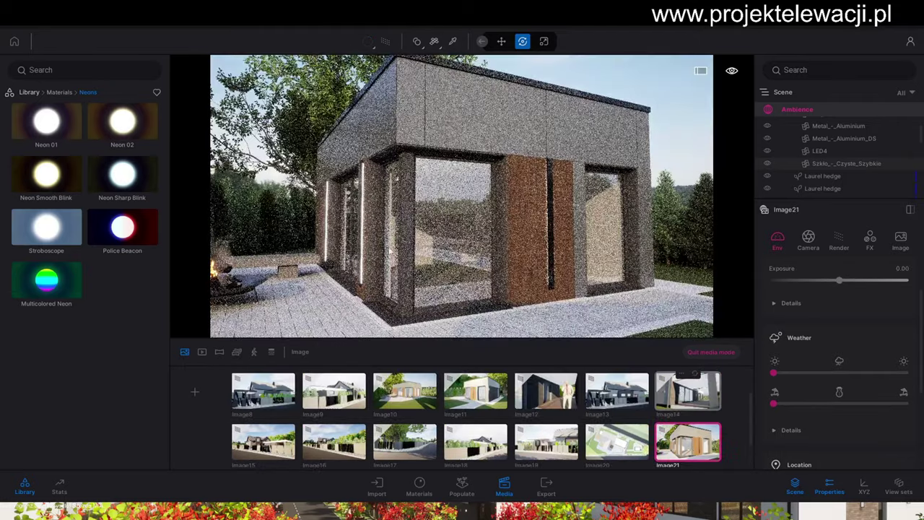
Fly the camera to frame the brick barbecue and save that view as a new image
key("w")
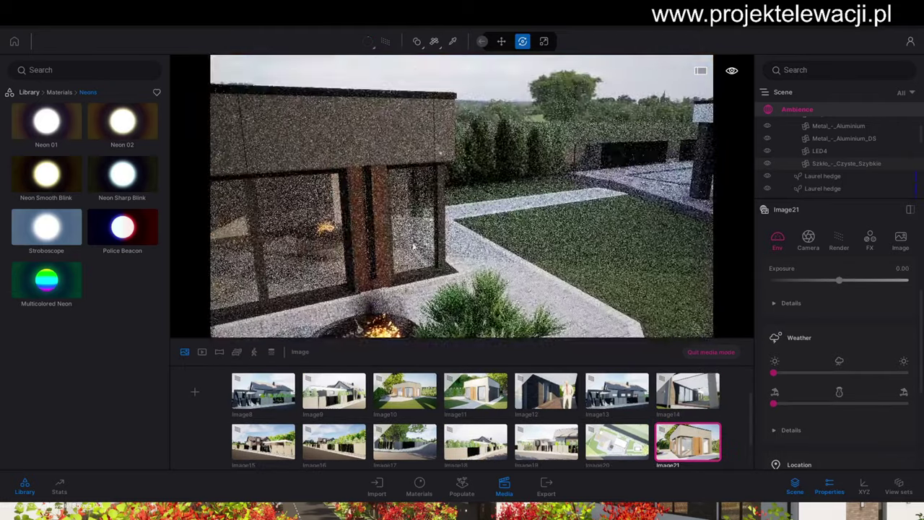
key("w")
key("s")
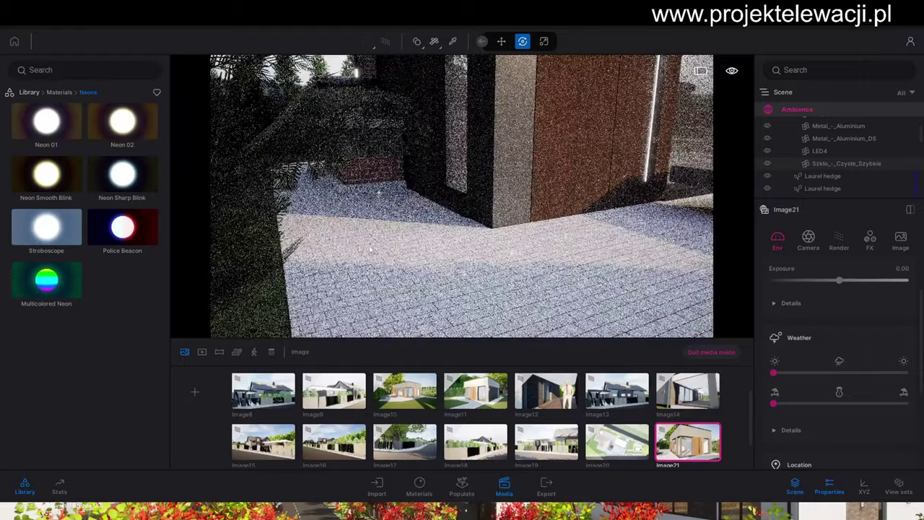
key("w")
key("s")
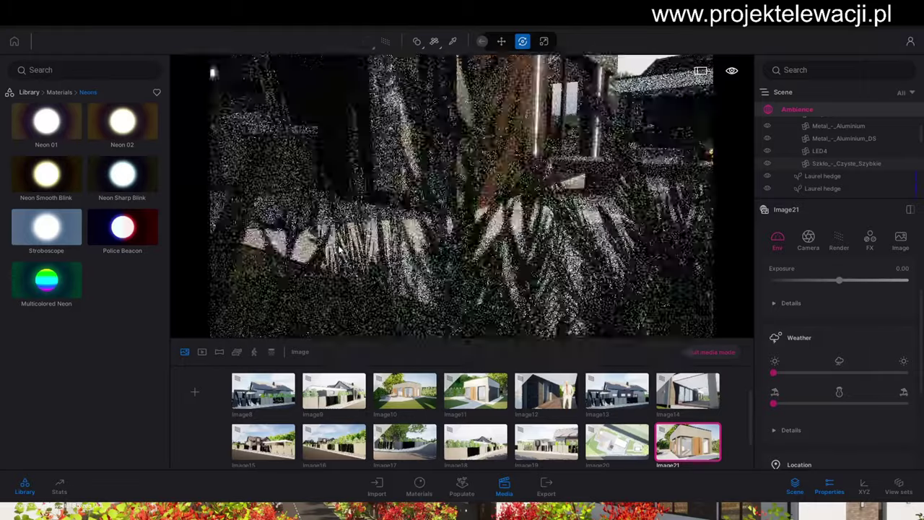
key("s")
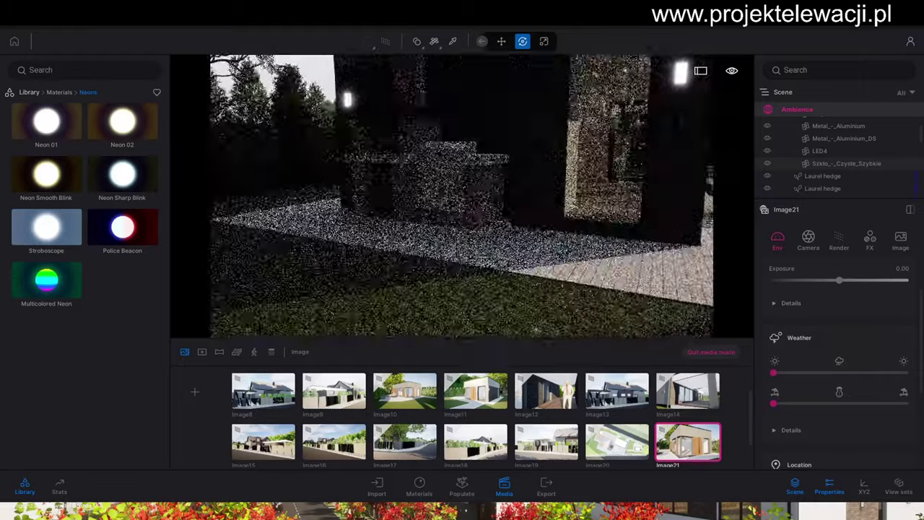
key("s")
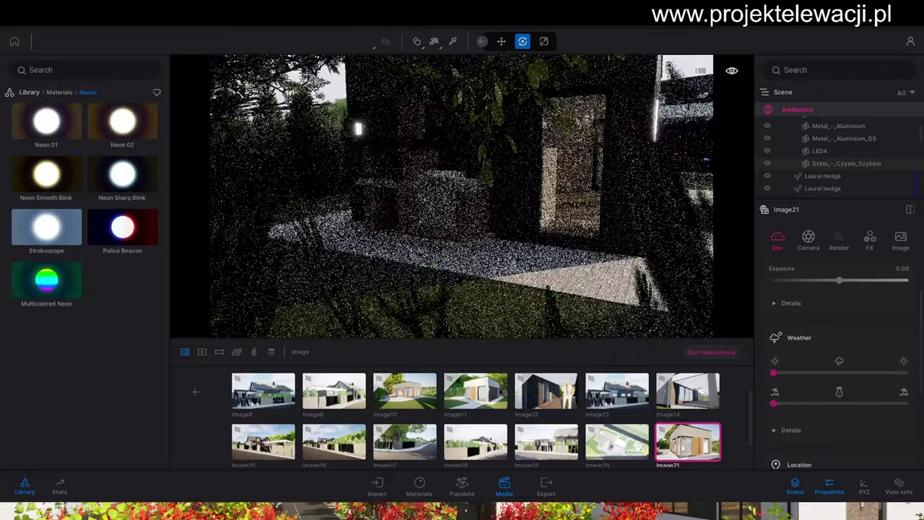
key("w")
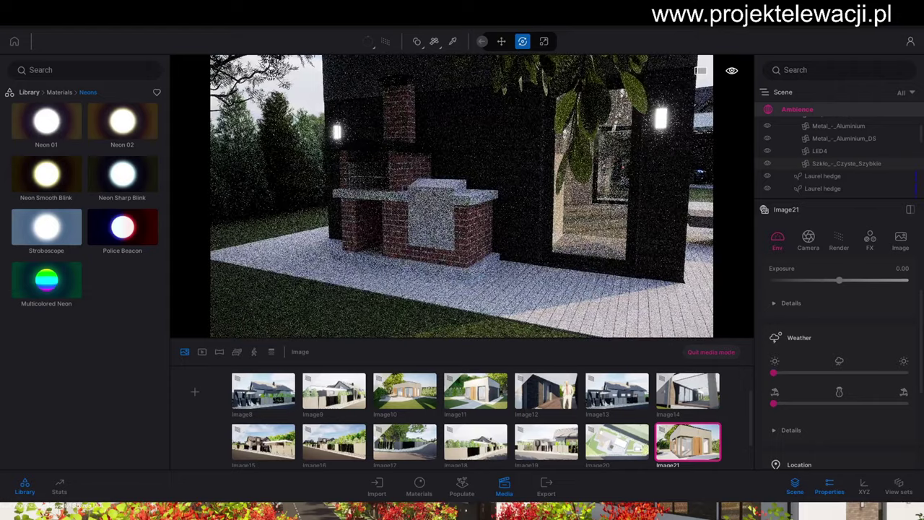
right_click_drag(372, 231, 369, 235)
right_click_drag(431, 258, 458, 258)
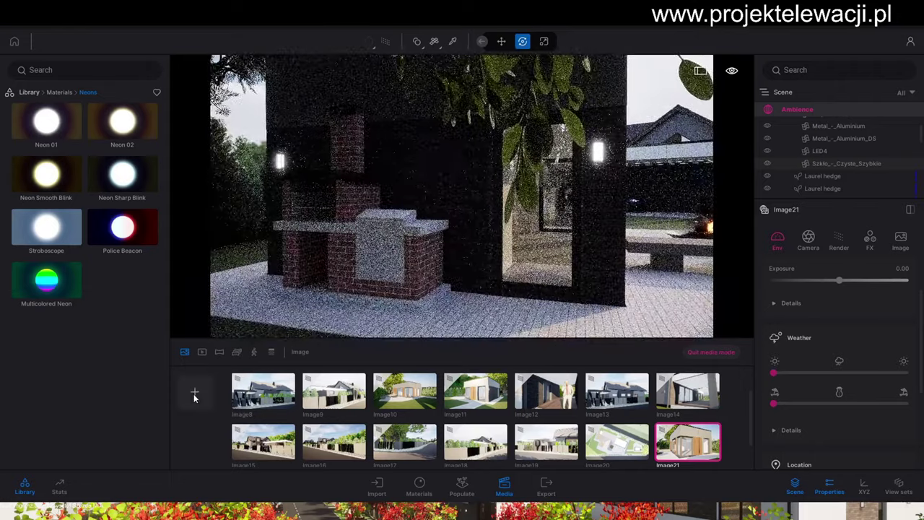
left_click(193, 393)
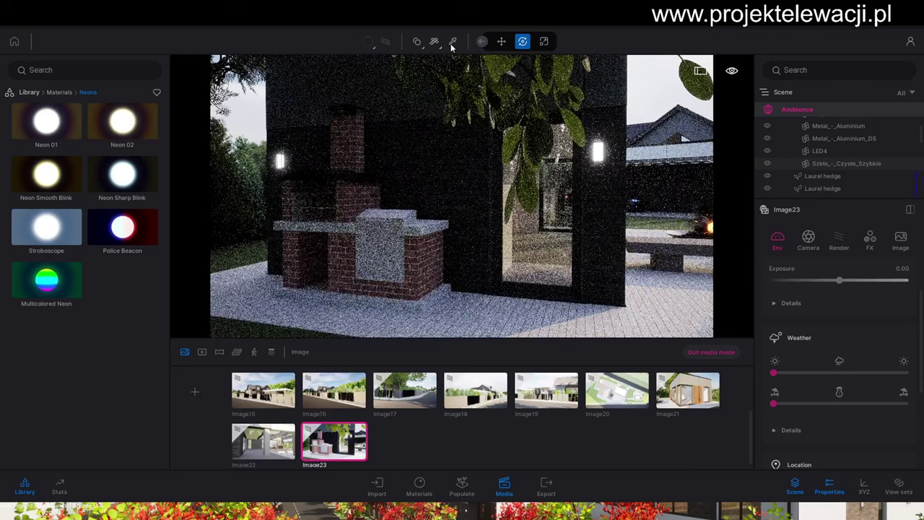
Sample the dark klinker wall material and apply it to the barbecue's red bricks
left_click(419, 485)
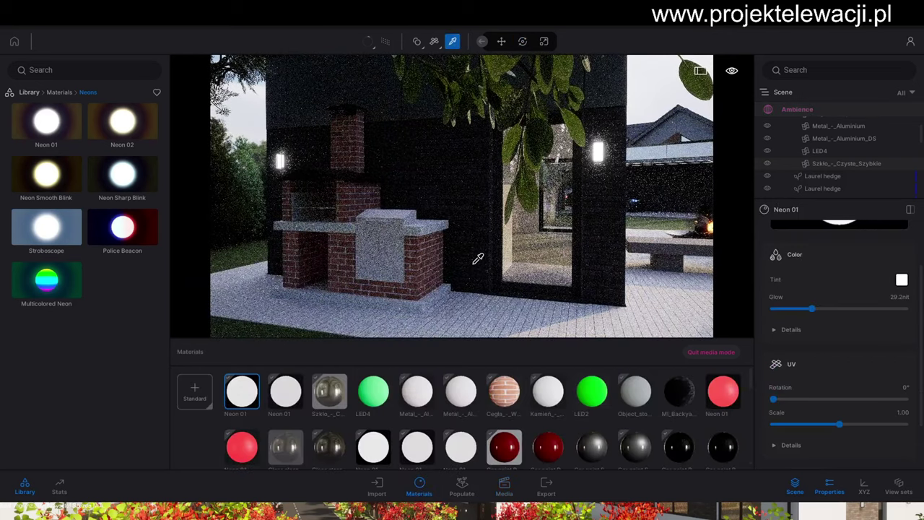
left_click(474, 263)
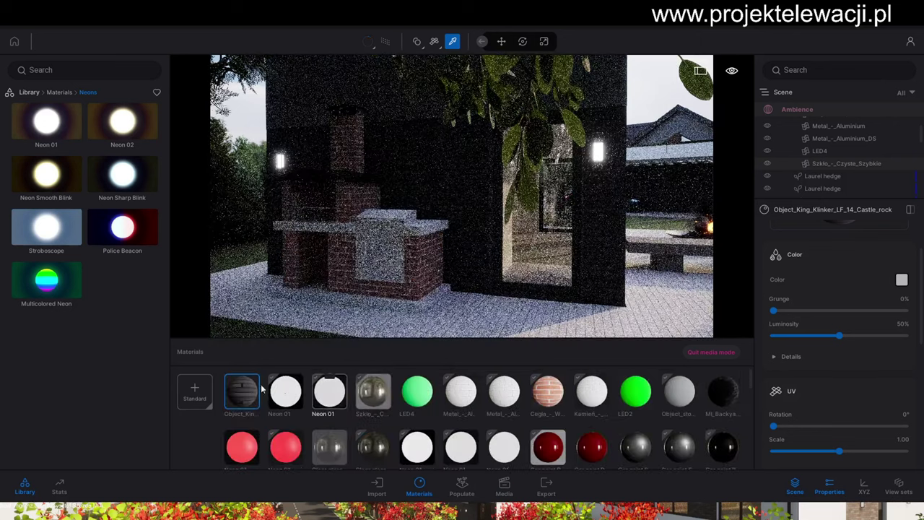
left_click(407, 274)
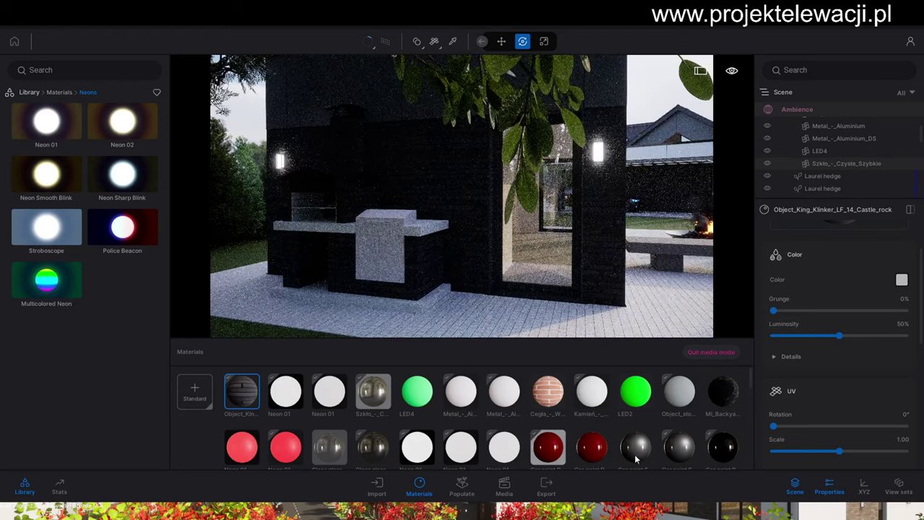
Apply Brushed aluminium 01 from the Metal materials library to the barbecue grill
left_click(55, 94)
left_click(123, 130)
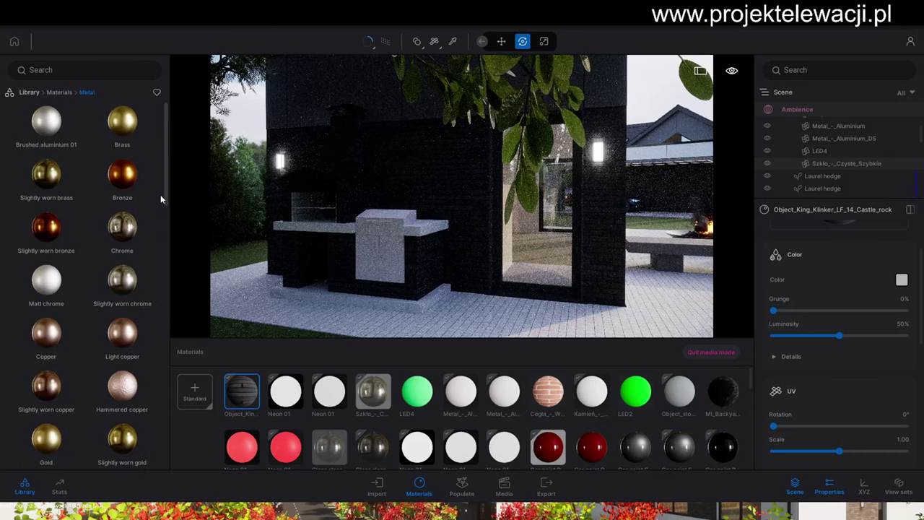
mouse_move(42, 284)
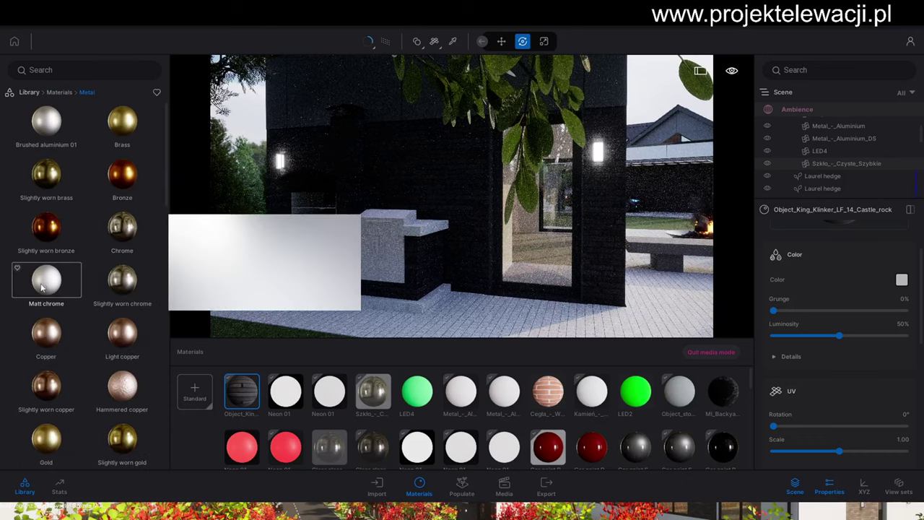
left_click_drag(47, 121, 383, 247)
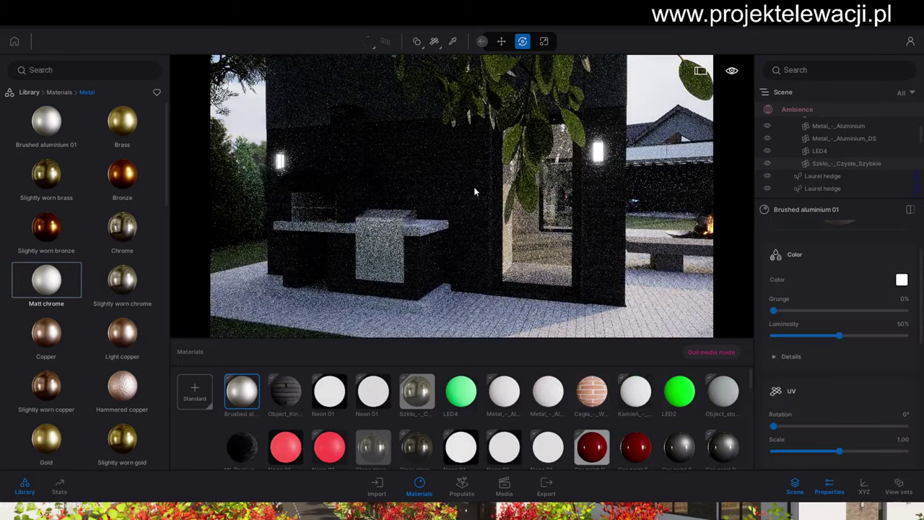